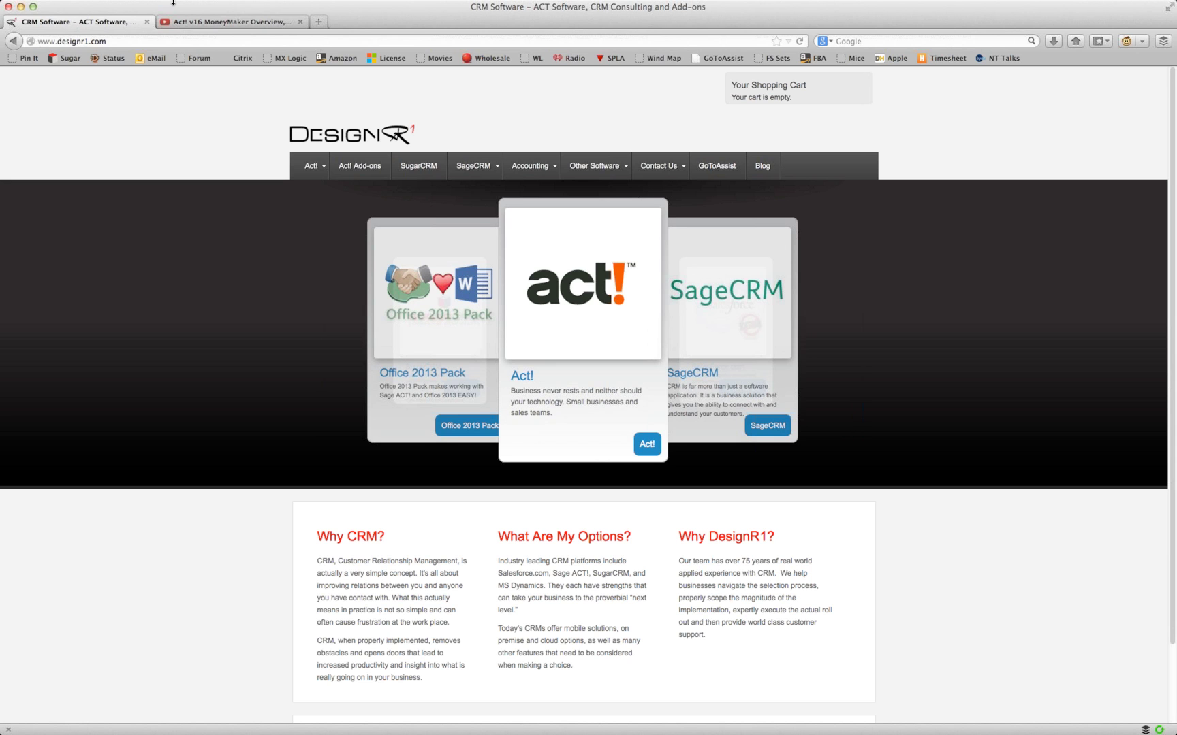
Step: Go to the Software products category on designr1.com via Act! Add-ons
{"action": "left_click", "coordinate": [363, 167]}
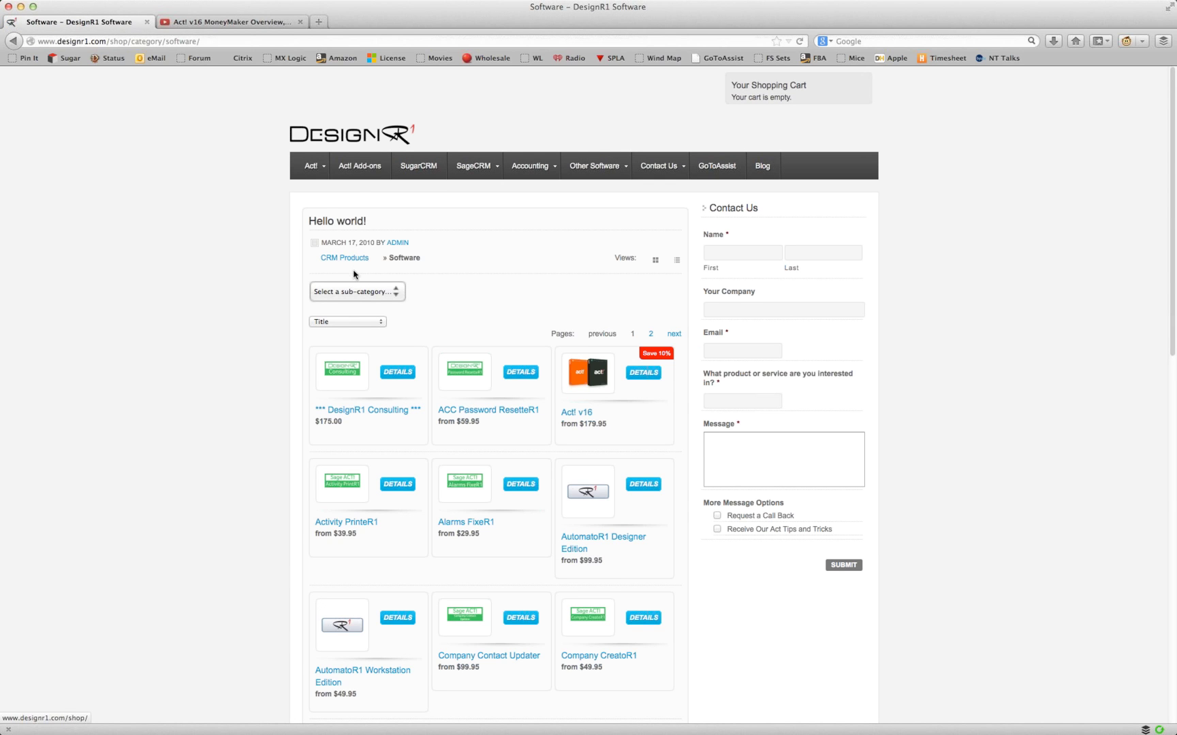
Step: Filter to Consultant Tools, read the ACC Admin Pack product's tool list, then open its folder
{"action": "left_click", "coordinate": [358, 293]}
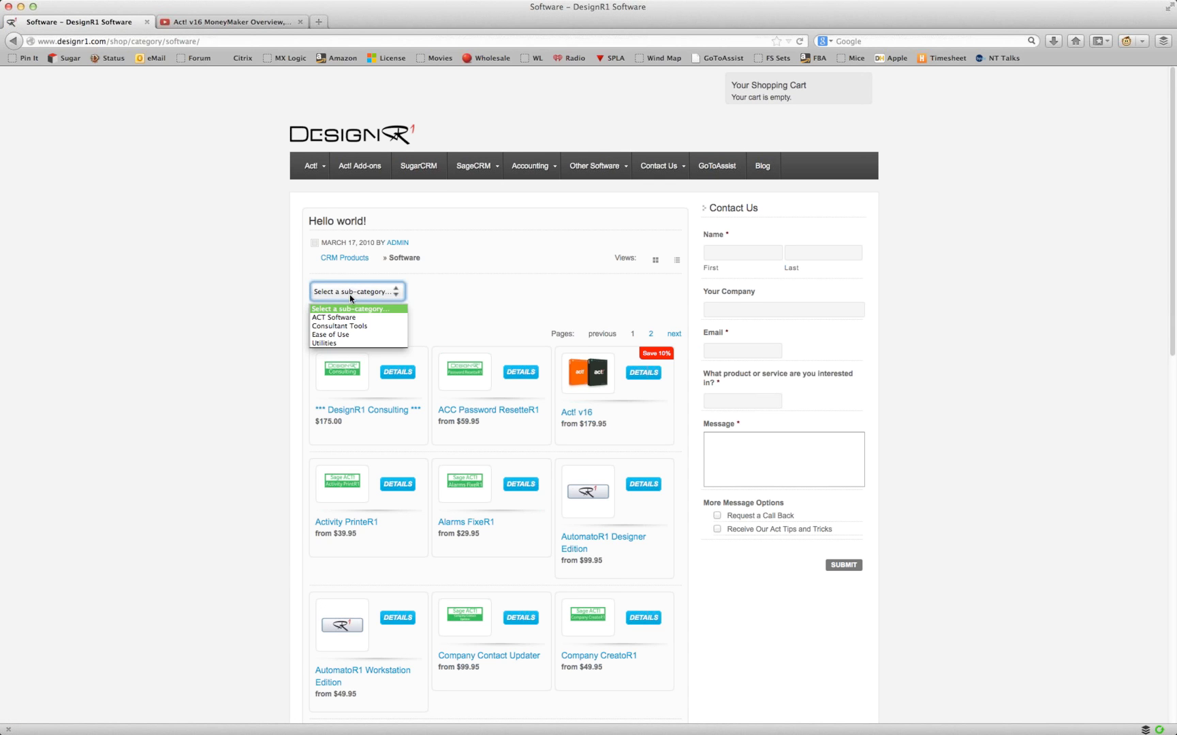
{"action": "left_click", "coordinate": [363, 327]}
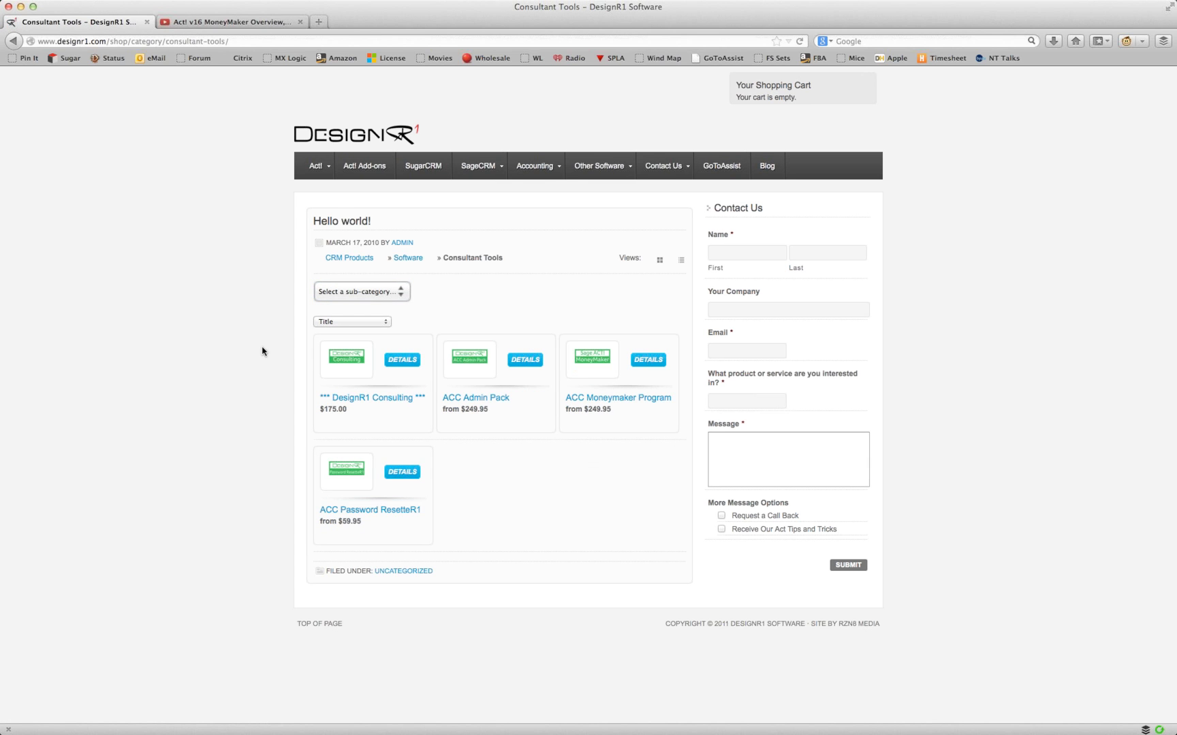
{"action": "left_click", "coordinate": [478, 399]}
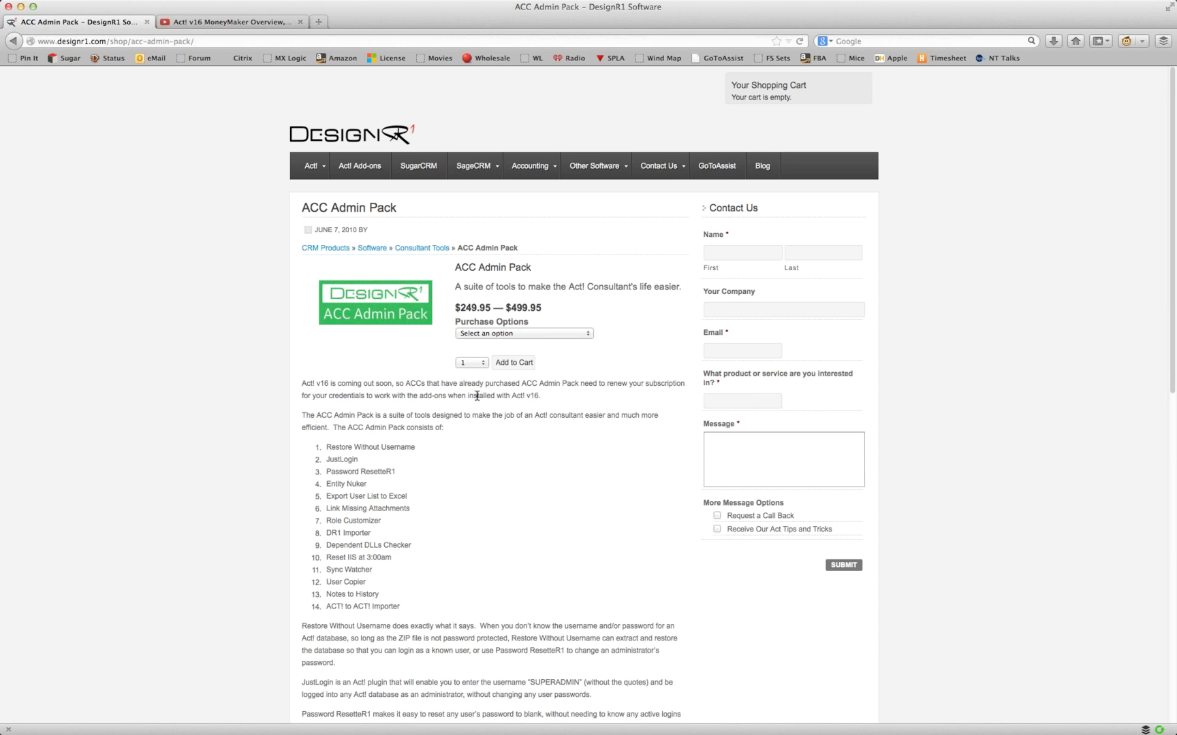
{"action": "scroll", "coordinate": [477, 547], "scroll_direction": "down", "scroll_amount": 1}
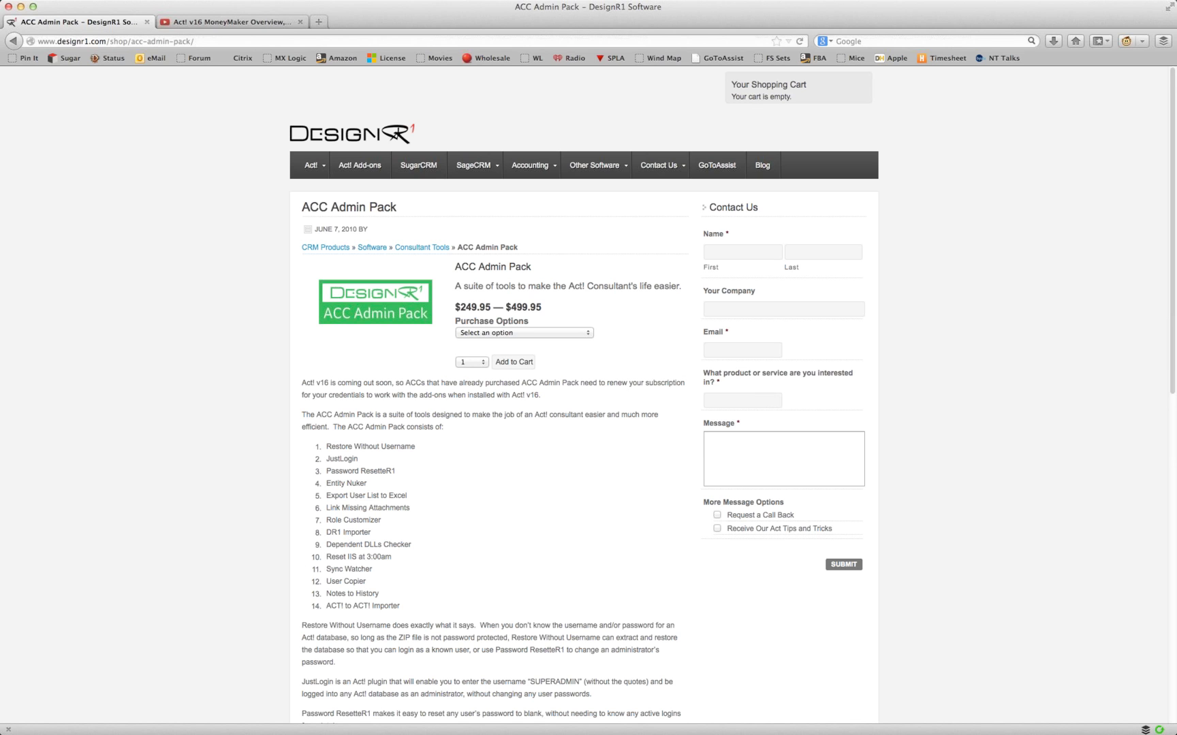
{"action": "key", "text": "super+Tab"}
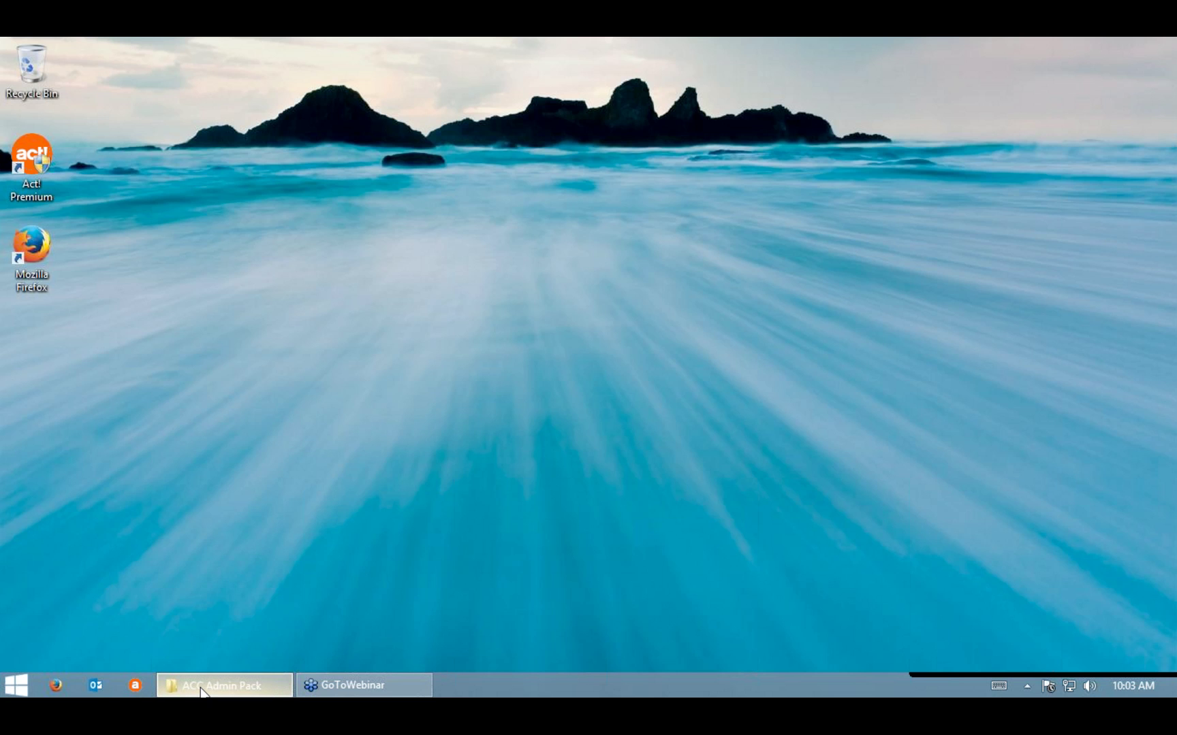
{"action": "left_click", "coordinate": [201, 686]}
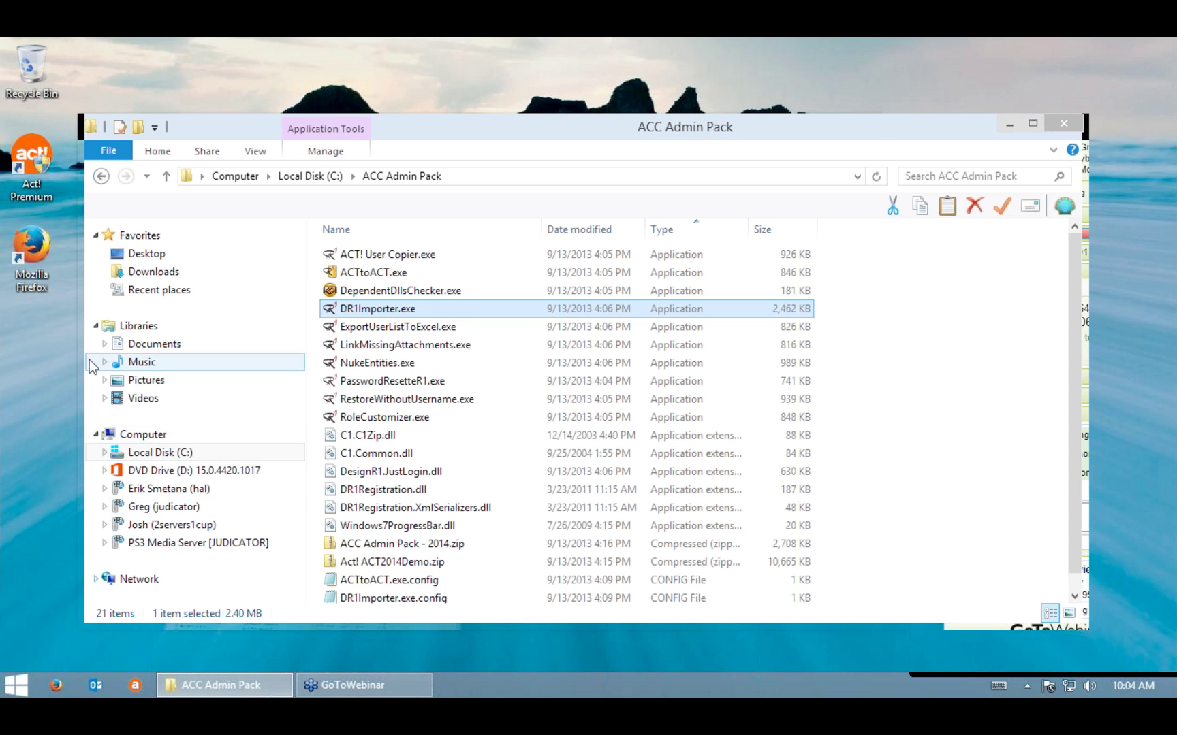
Step: Select the ACT2014Demo.PAD database in DR1 Importer and log on with the database user name
{"action": "left_click", "coordinate": [136, 686]}
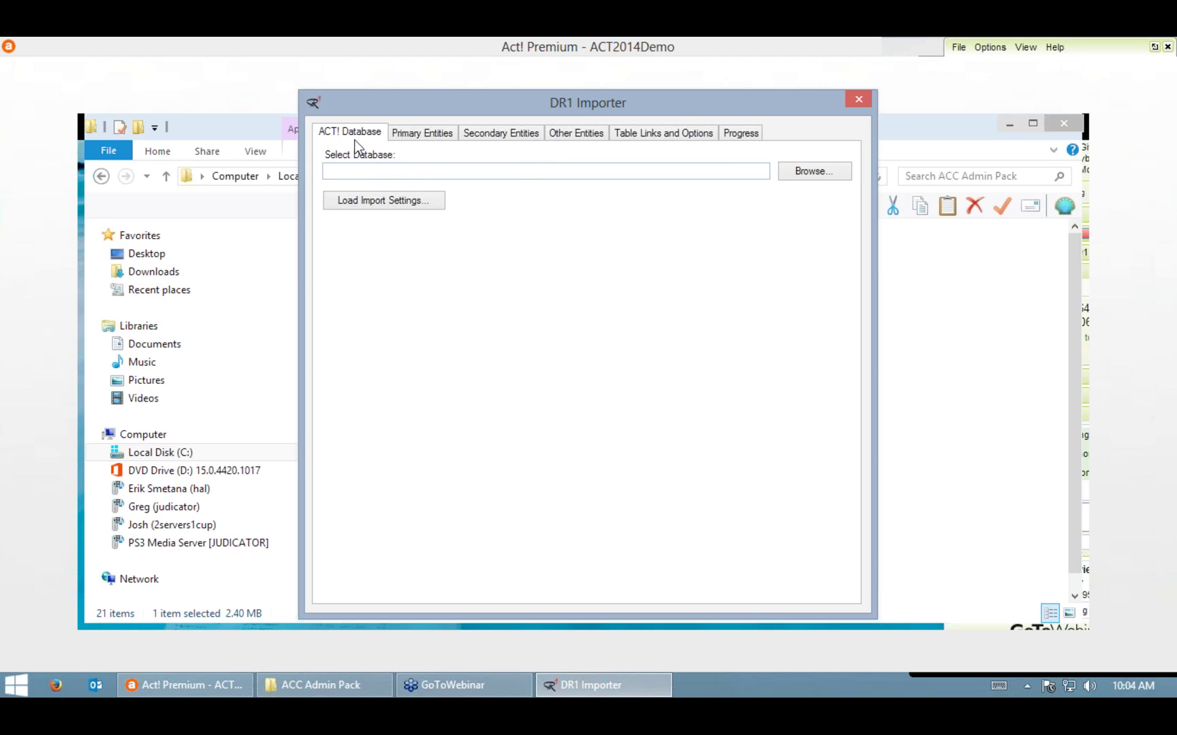
{"action": "left_click", "coordinate": [801, 172]}
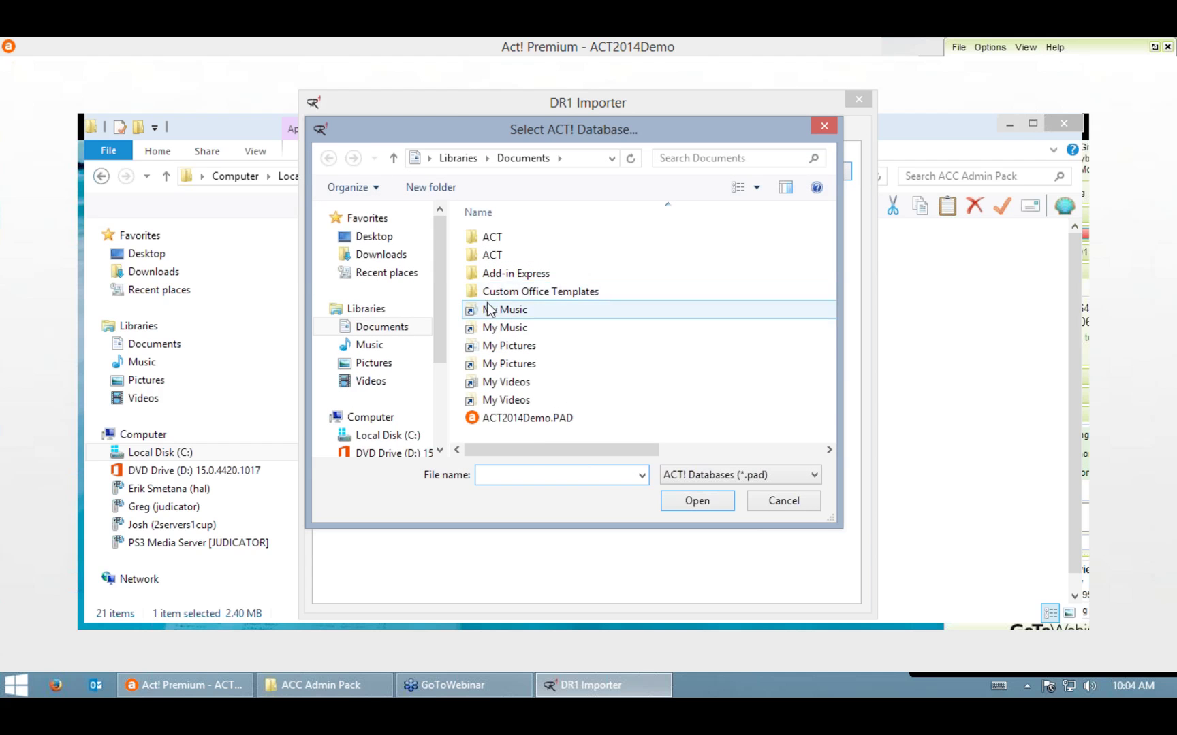
{"action": "left_click", "coordinate": [527, 419]}
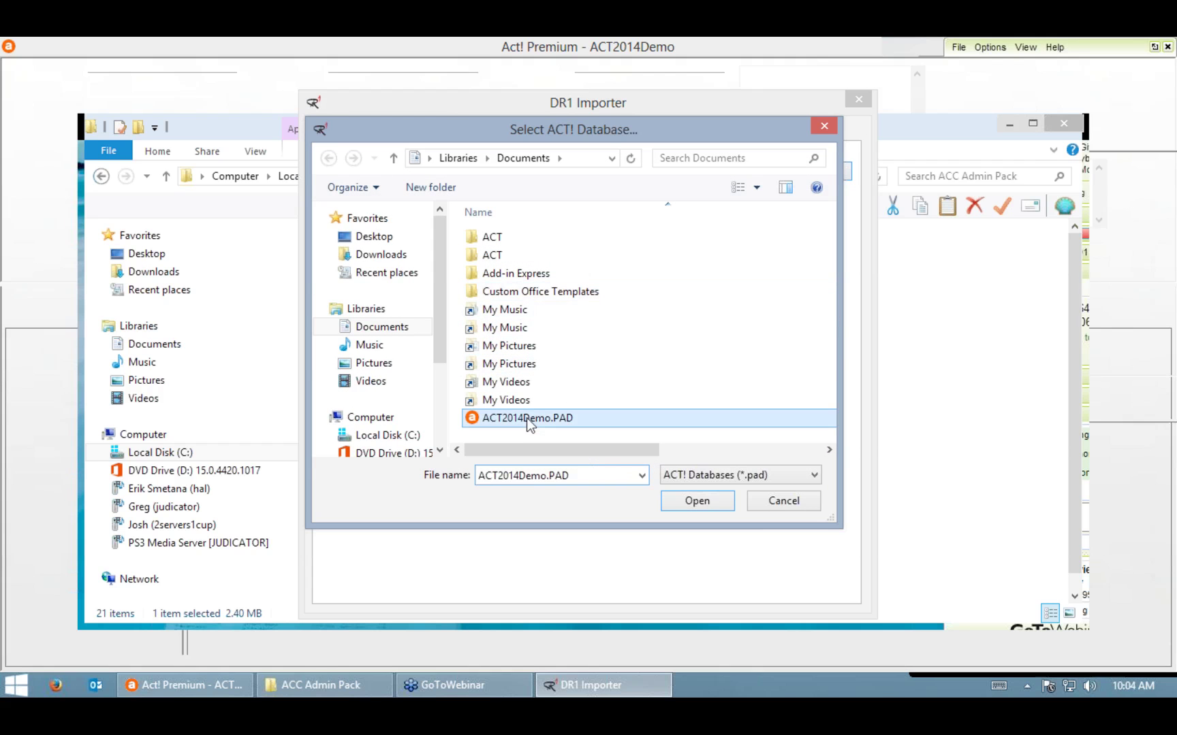
{"action": "double_click", "coordinate": [527, 420]}
{"action": "type", "text": "Chris Huf"}
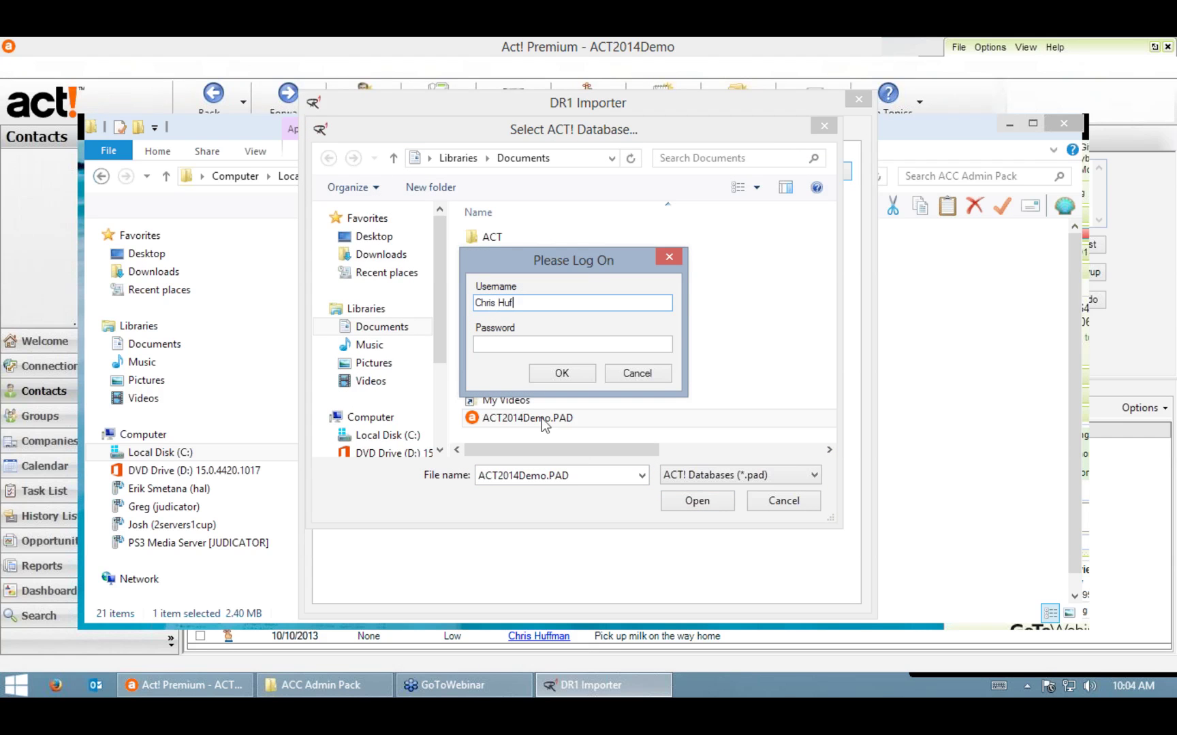
{"action": "type", "text": "fman"}
{"action": "key", "text": "Return"}
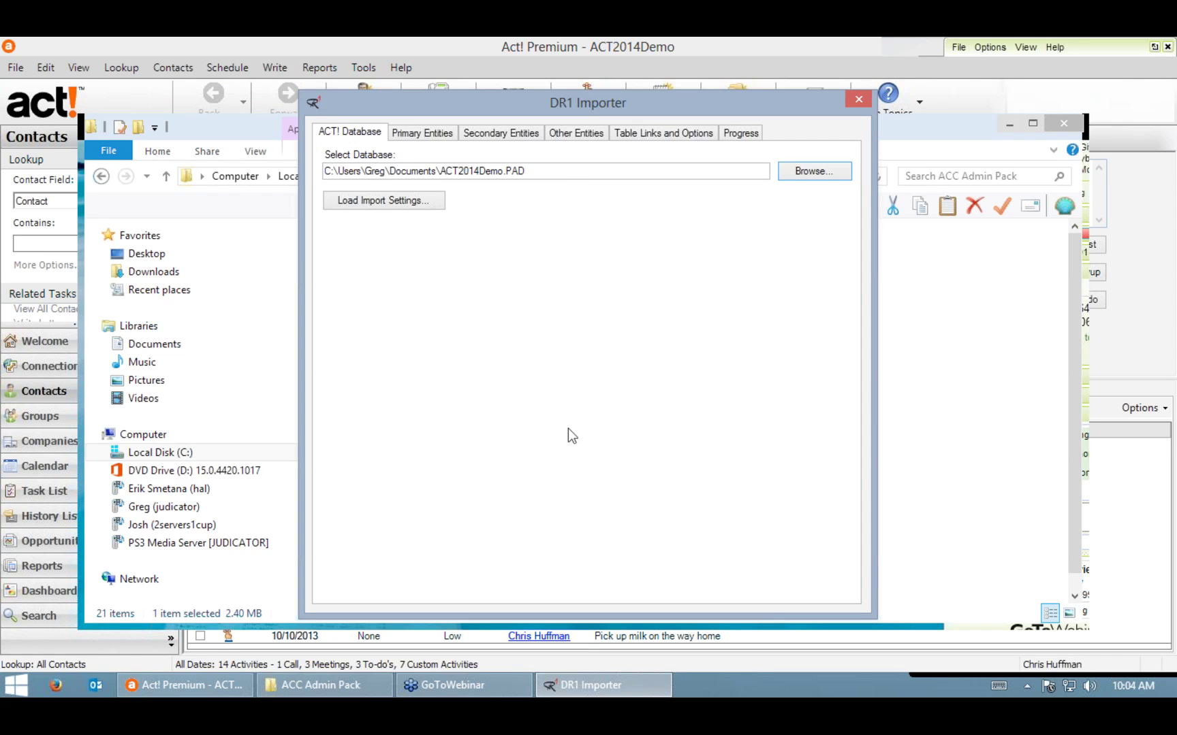
Step: Browse spreadsheet files for the contact source and open Test Import.xlsx in Excel
{"action": "left_click", "coordinate": [411, 132]}
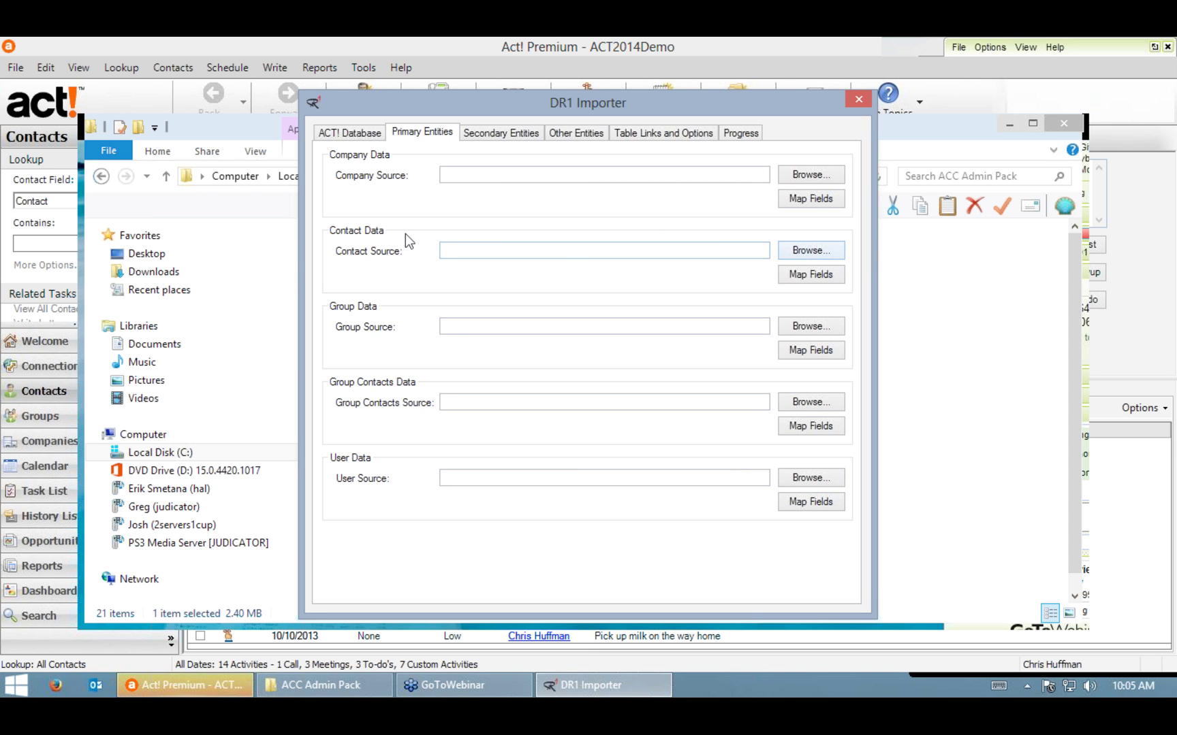
{"action": "left_click", "coordinate": [829, 253]}
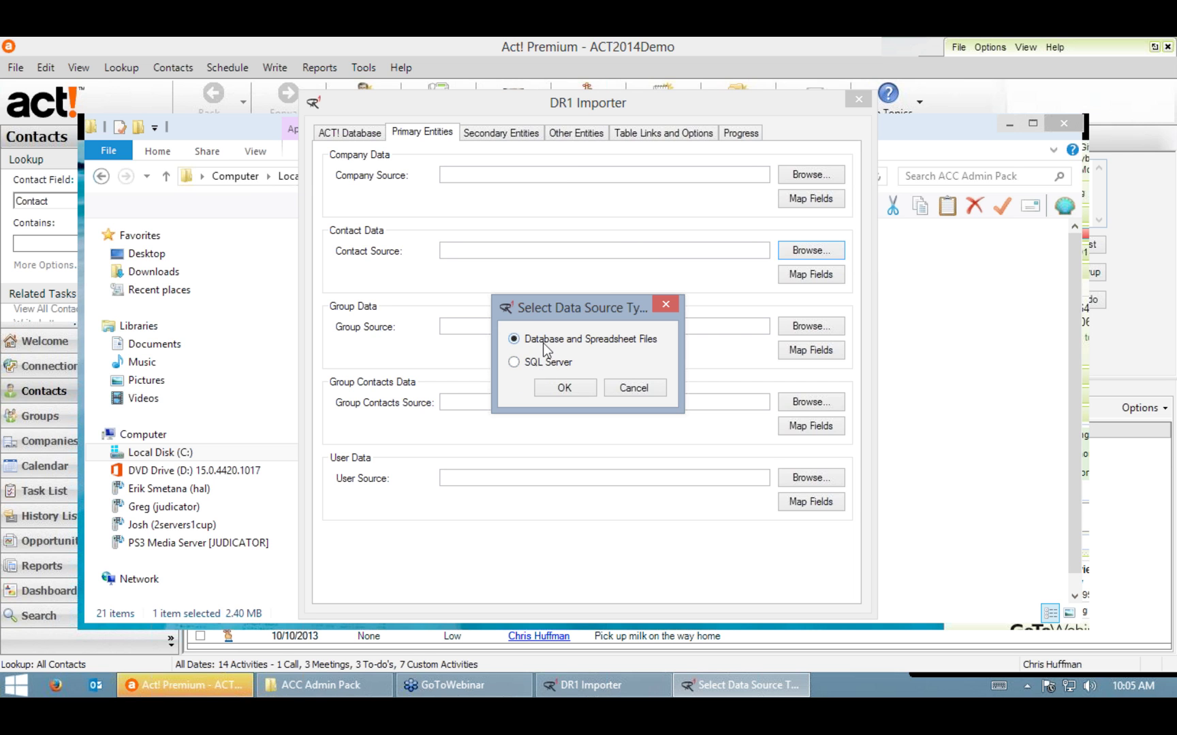
{"action": "left_click", "coordinate": [563, 389]}
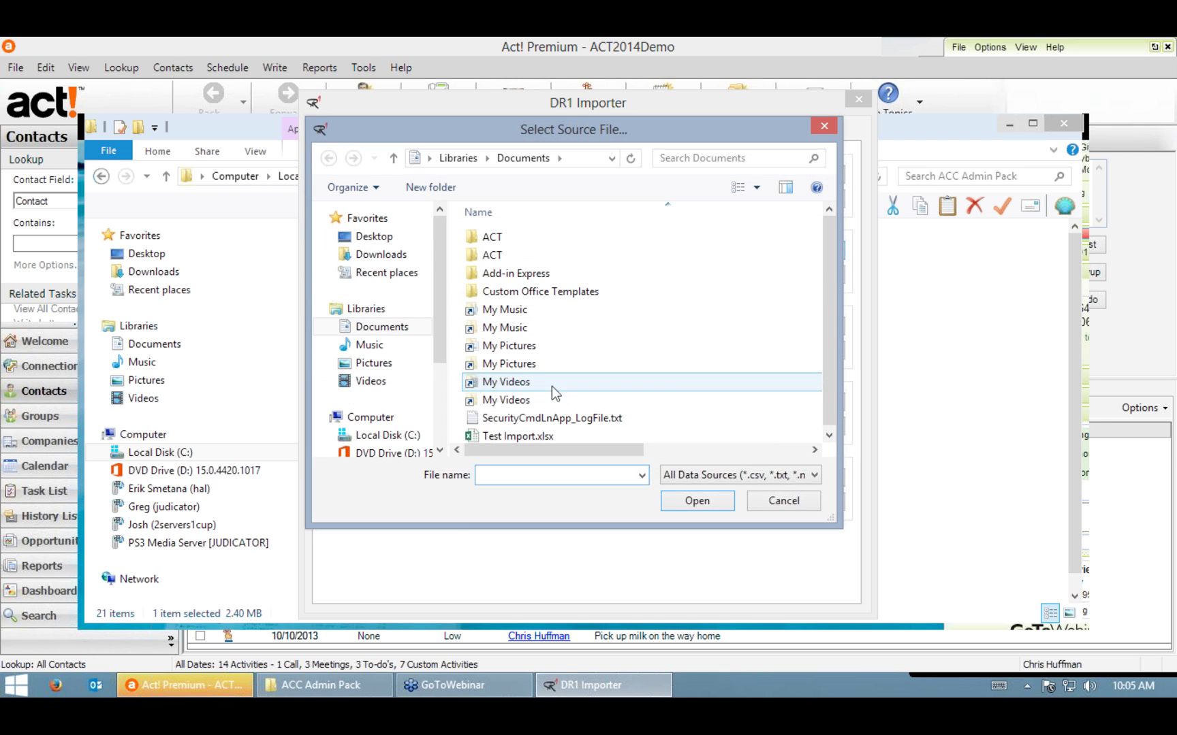
{"action": "left_click", "coordinate": [517, 436]}
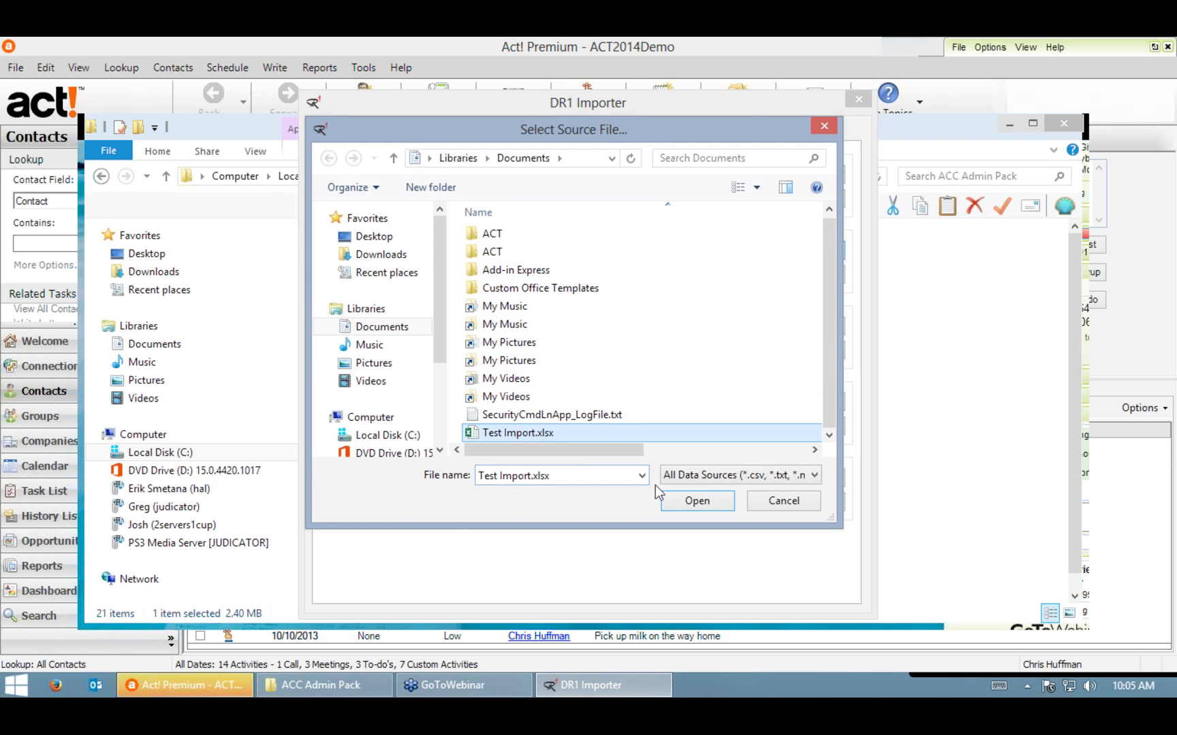
{"action": "right_click", "coordinate": [544, 436]}
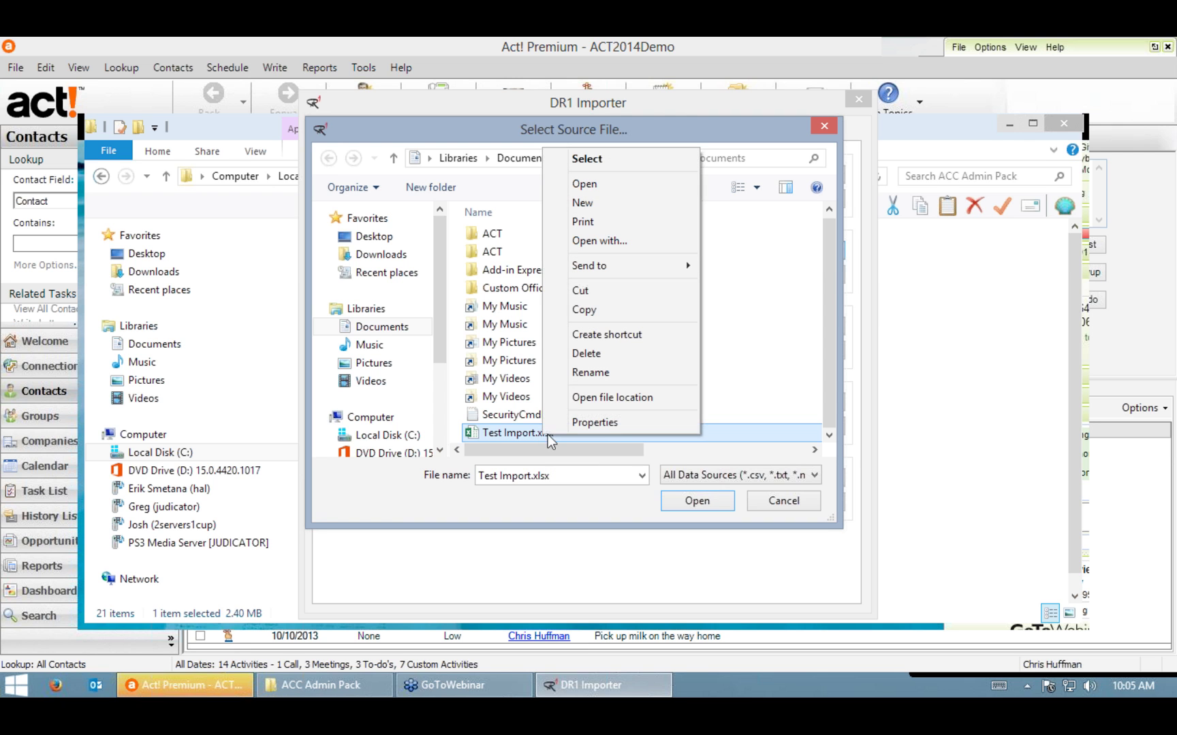
{"action": "left_click", "coordinate": [586, 184]}
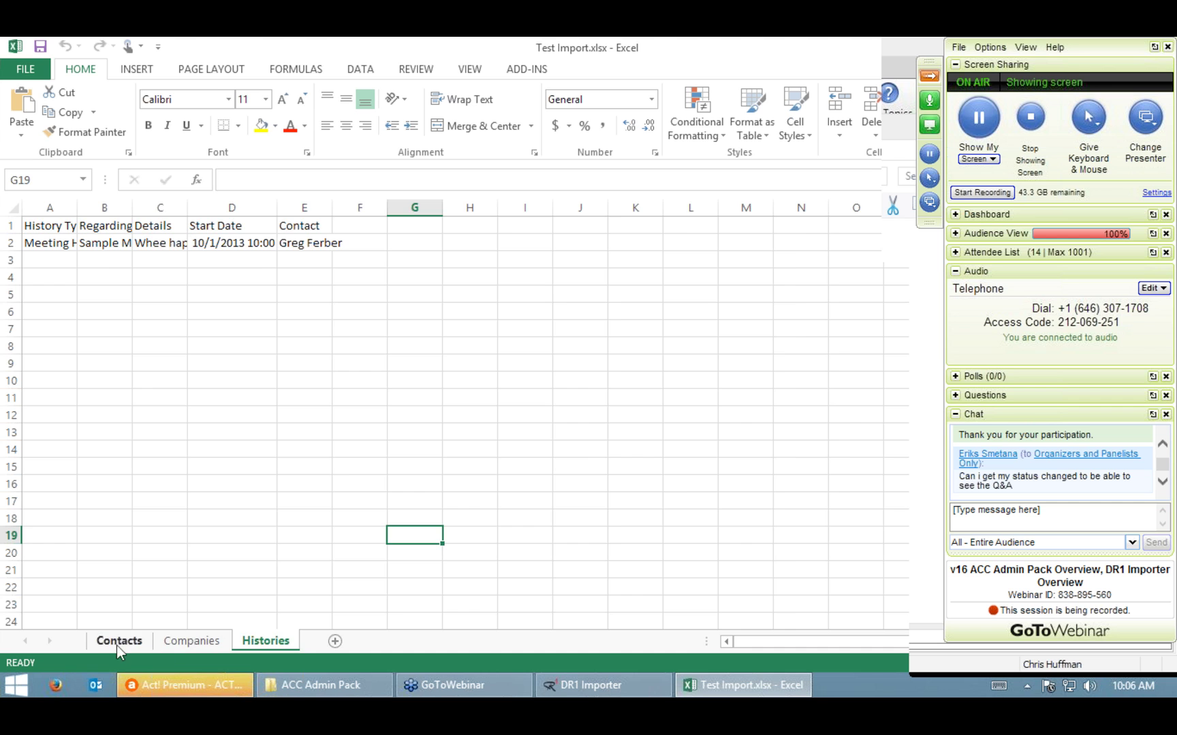
Step: Review Test Import's Contacts, Companies and Histories sheets, then return to DR1 Importer's file picker
{"action": "left_click", "coordinate": [119, 642]}
{"action": "left_click", "coordinate": [655, 466]}
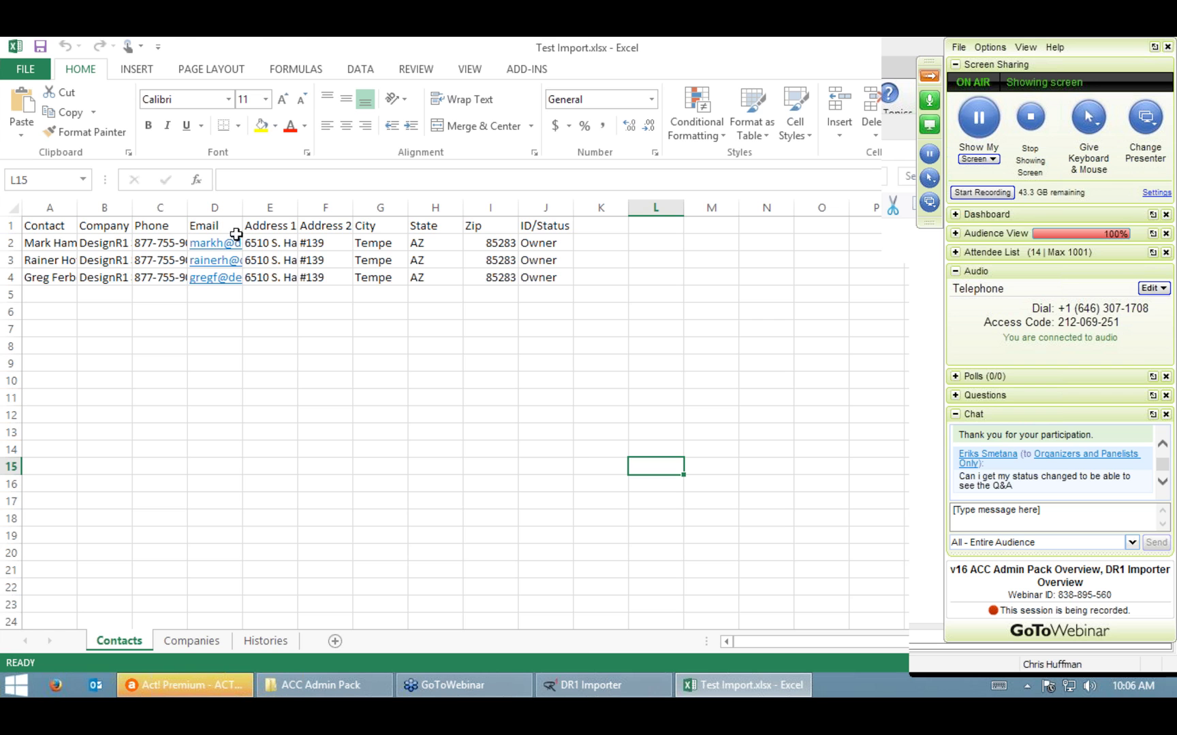
{"action": "left_click", "coordinate": [188, 643]}
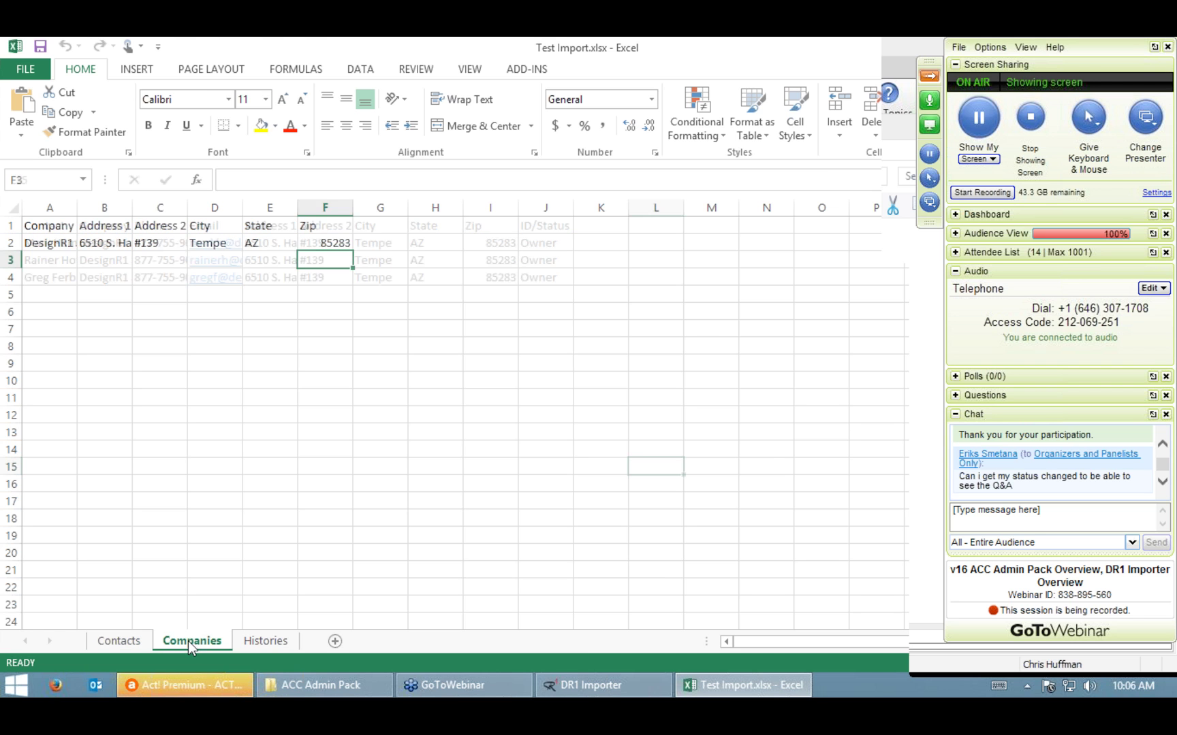
{"action": "left_click", "coordinate": [263, 641]}
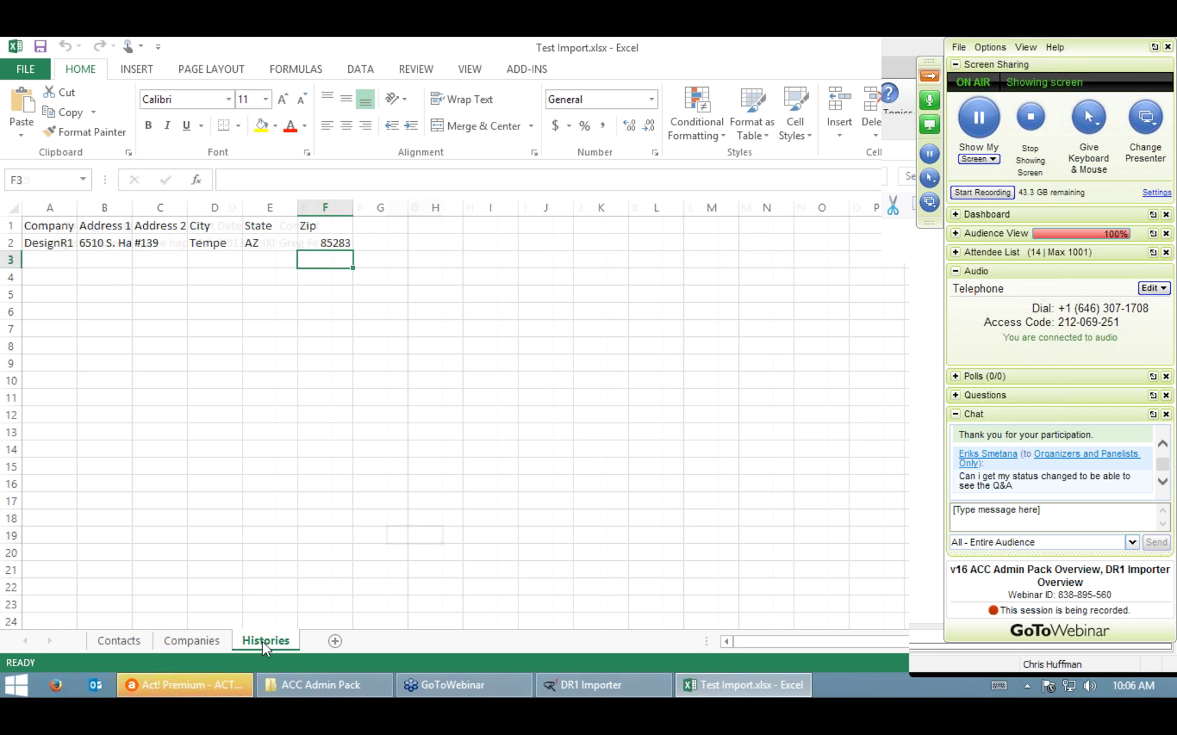
{"action": "left_click", "coordinate": [109, 643]}
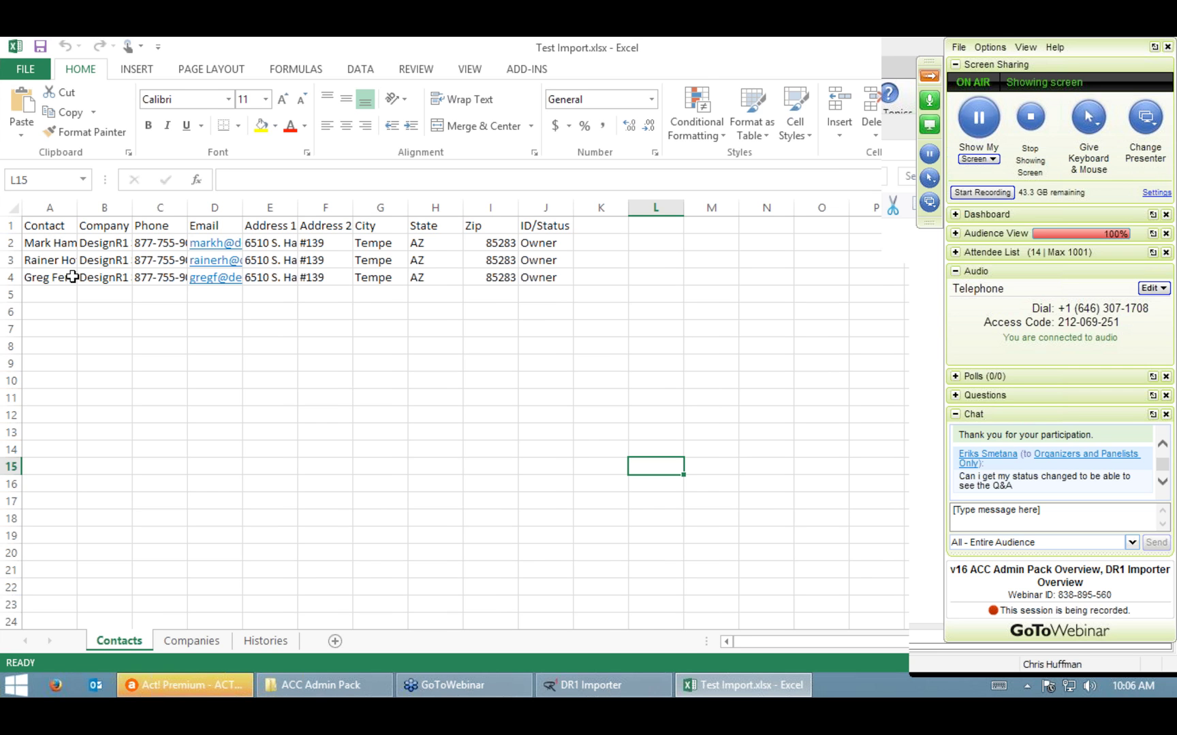
{"action": "left_click", "coordinate": [932, 77]}
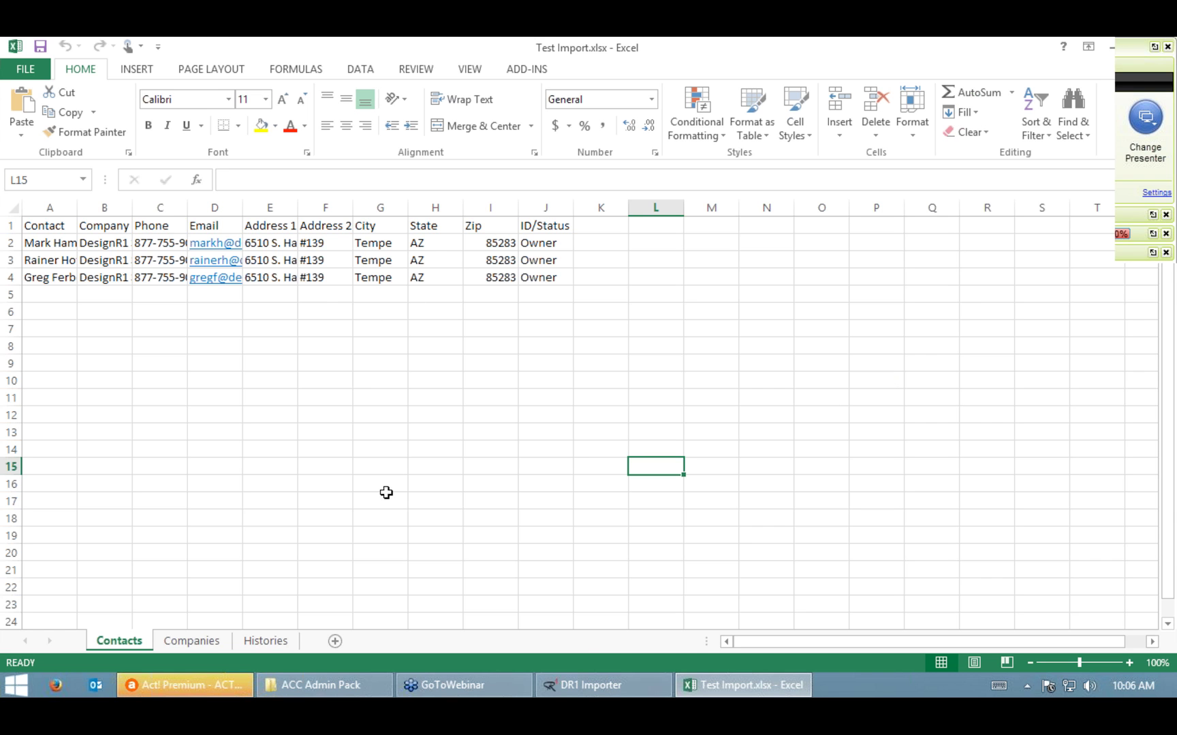
{"action": "left_click", "coordinate": [619, 688]}
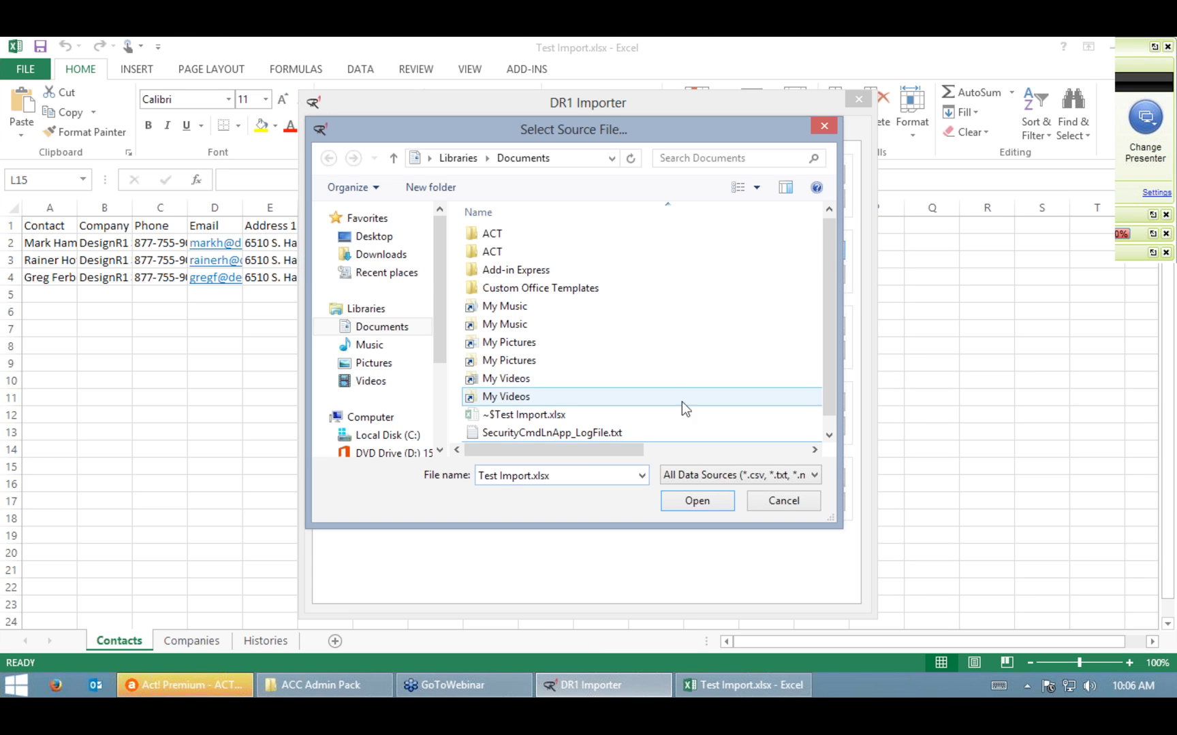
Step: Use the Contacts table of Test Import.xlsx (3 records) as contact source and open its field mapping
{"action": "left_click", "coordinate": [1151, 53]}
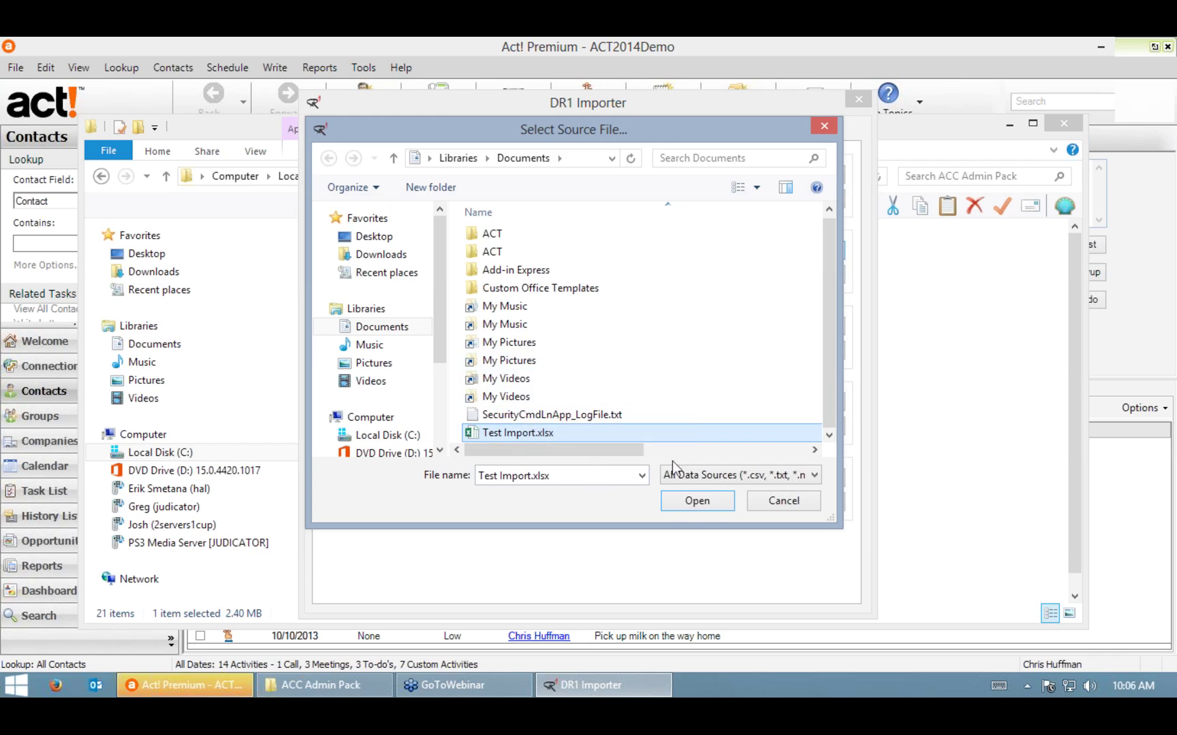
{"action": "left_click", "coordinate": [697, 502]}
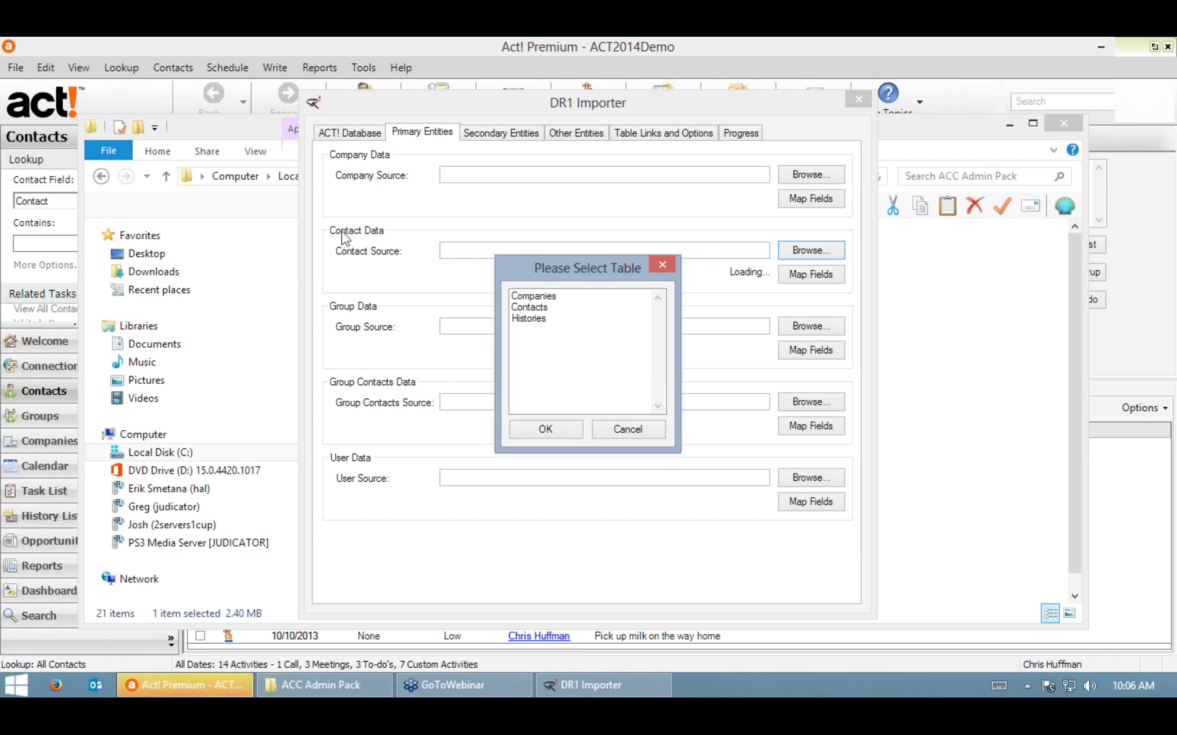
{"action": "left_click", "coordinate": [530, 309]}
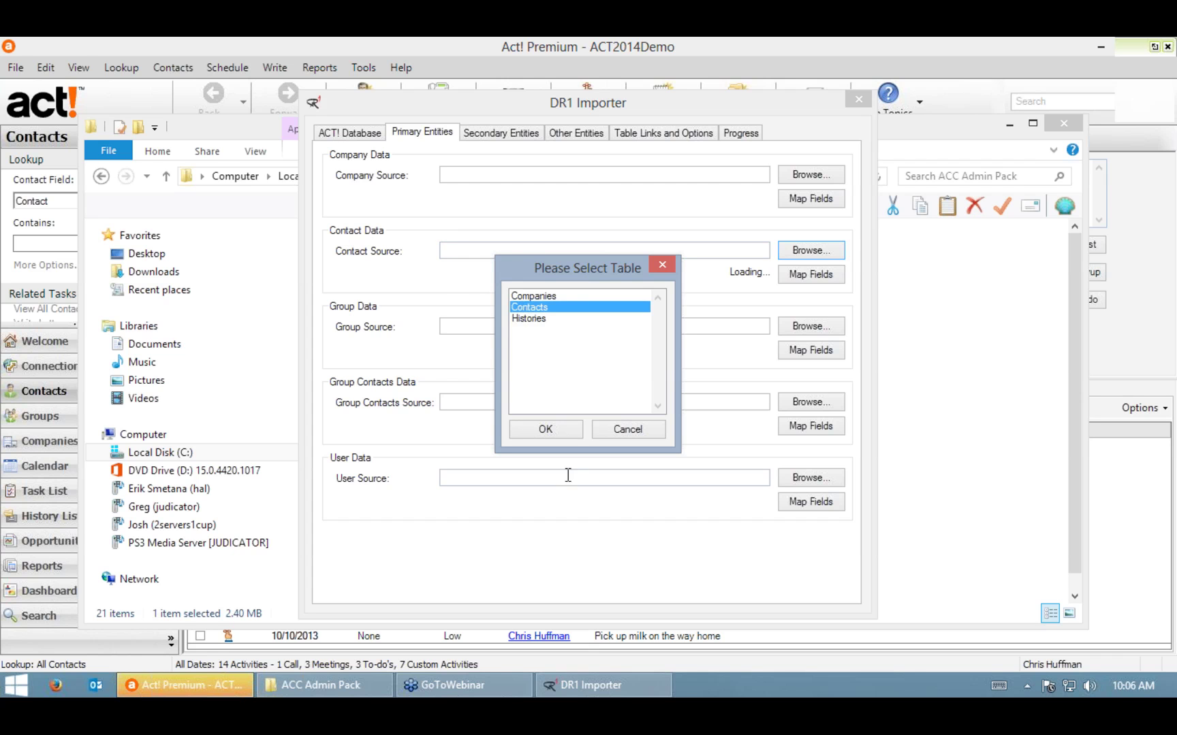
{"action": "left_click", "coordinate": [553, 429]}
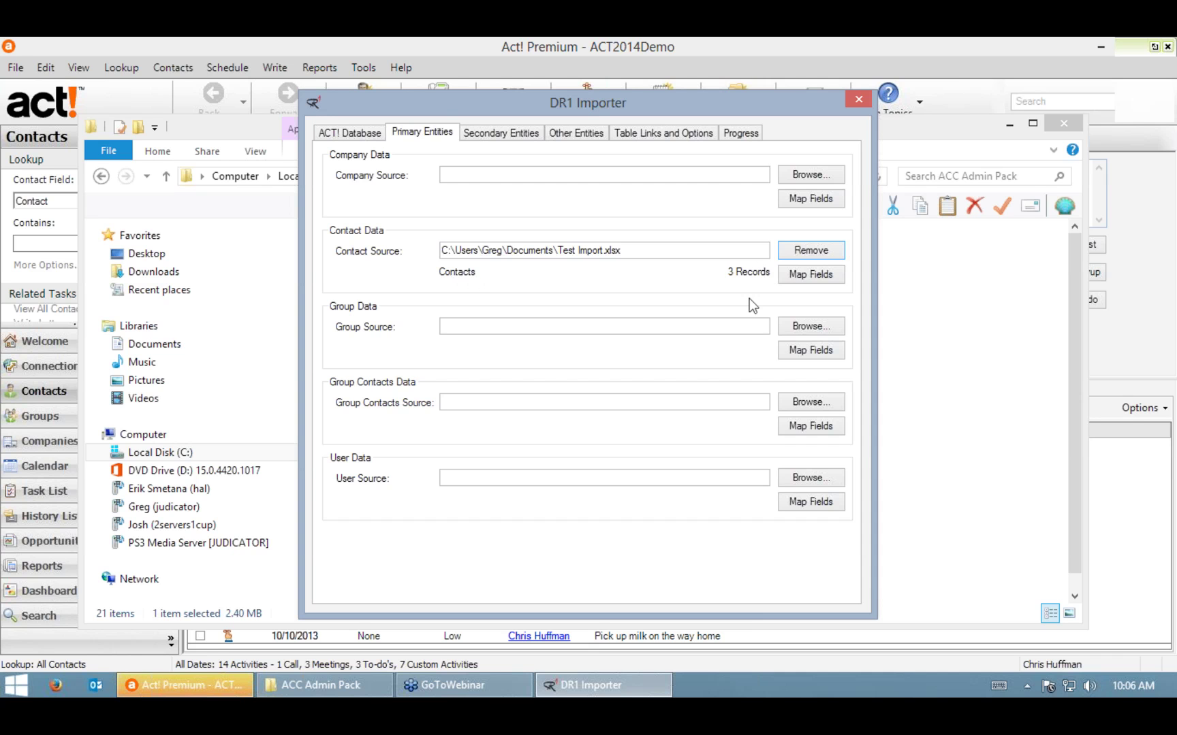
{"action": "left_click", "coordinate": [807, 276]}
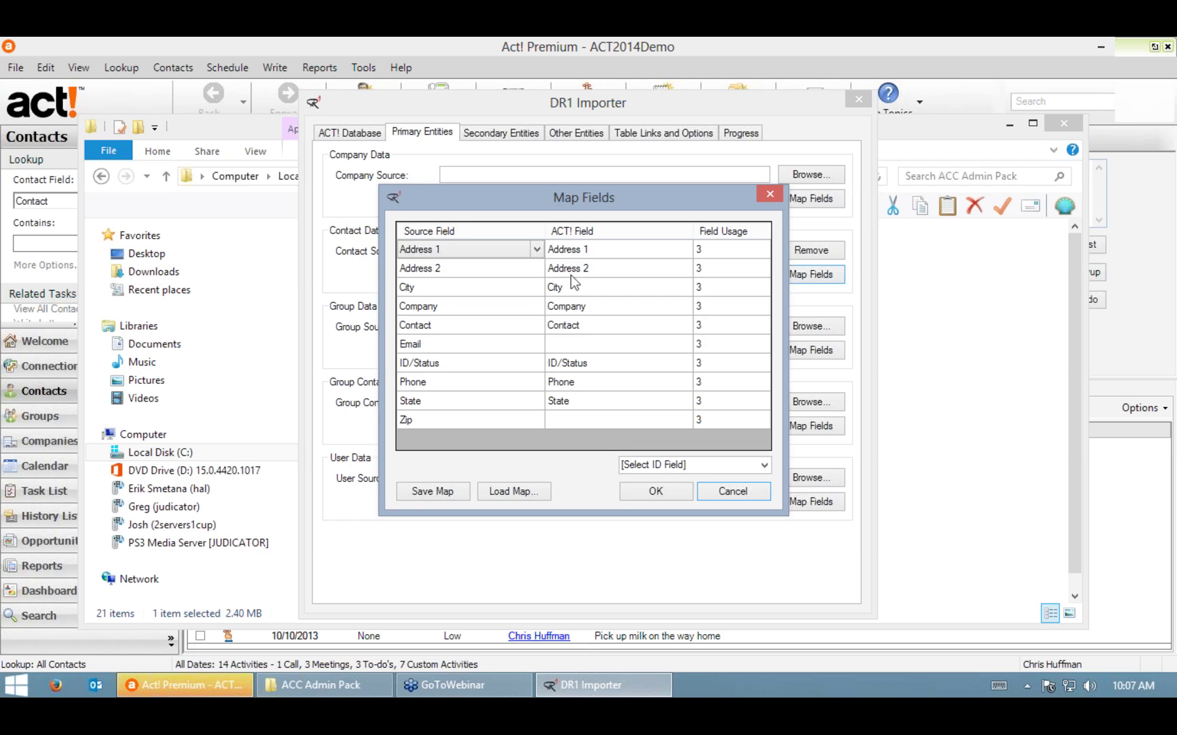
Step: Map the contact Email column to E-mail and Zip to ZIP Code
{"action": "left_click", "coordinate": [597, 344]}
{"action": "left_click", "coordinate": [680, 346]}
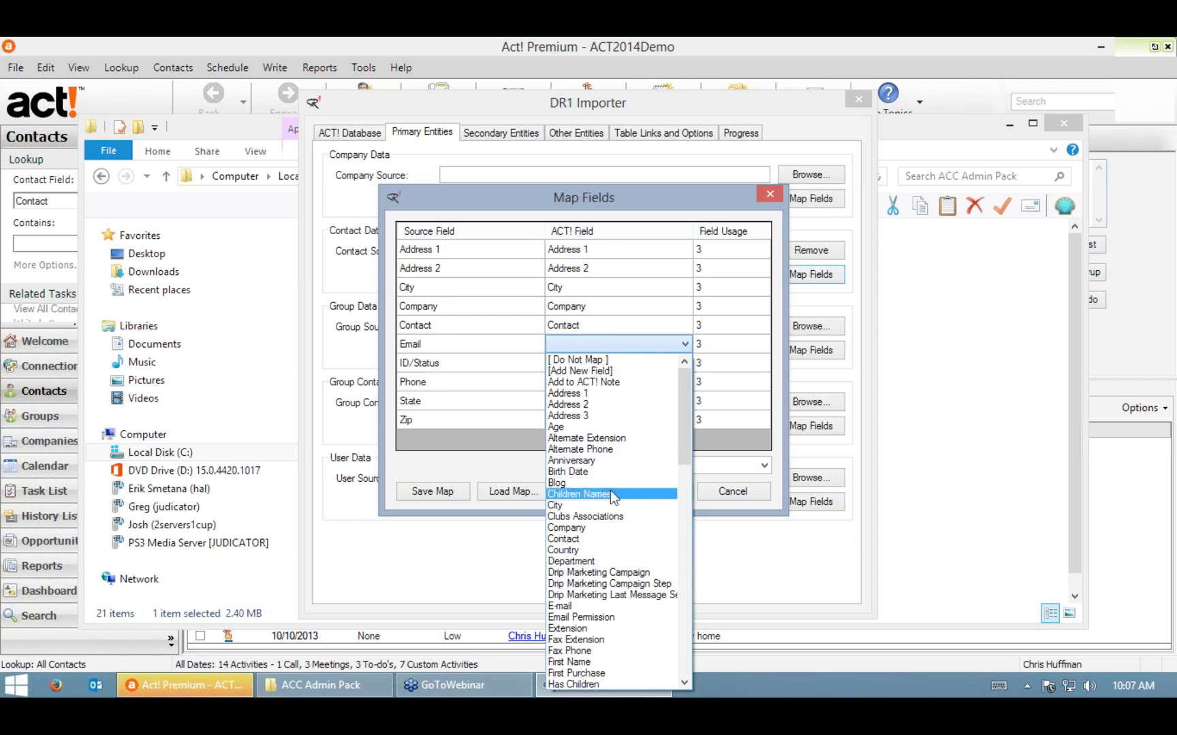
{"action": "left_click", "coordinate": [570, 606]}
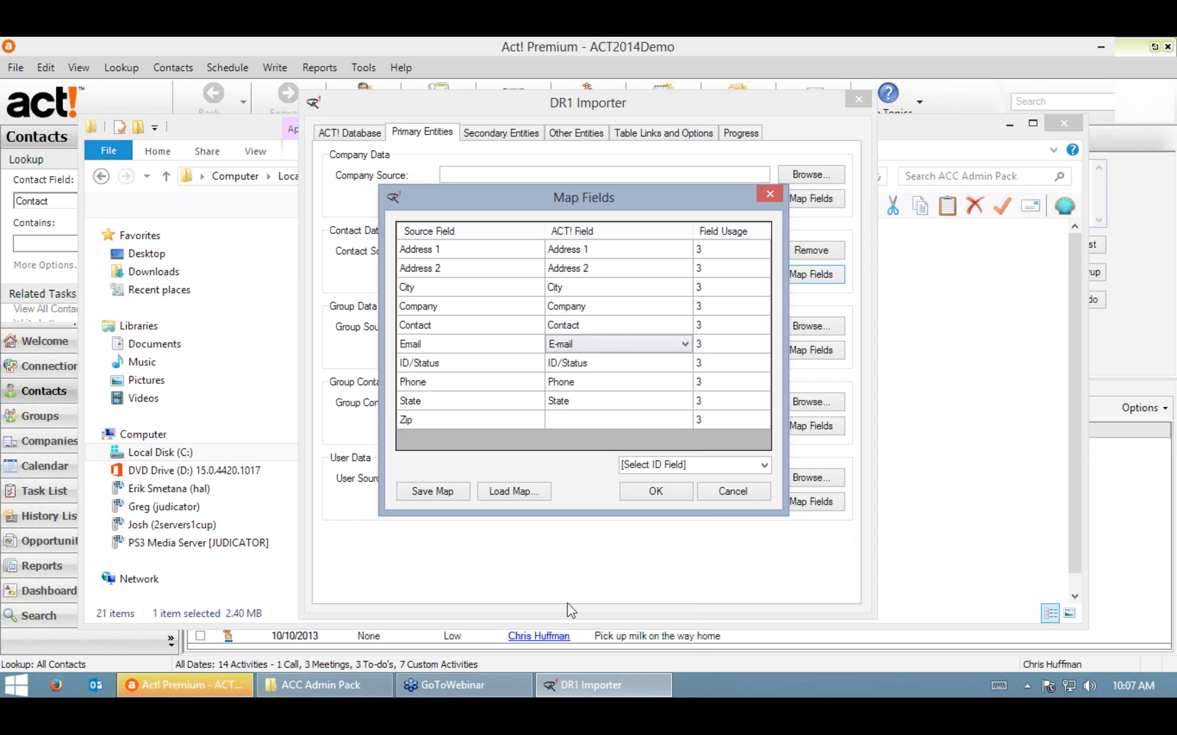
{"action": "left_click", "coordinate": [685, 420]}
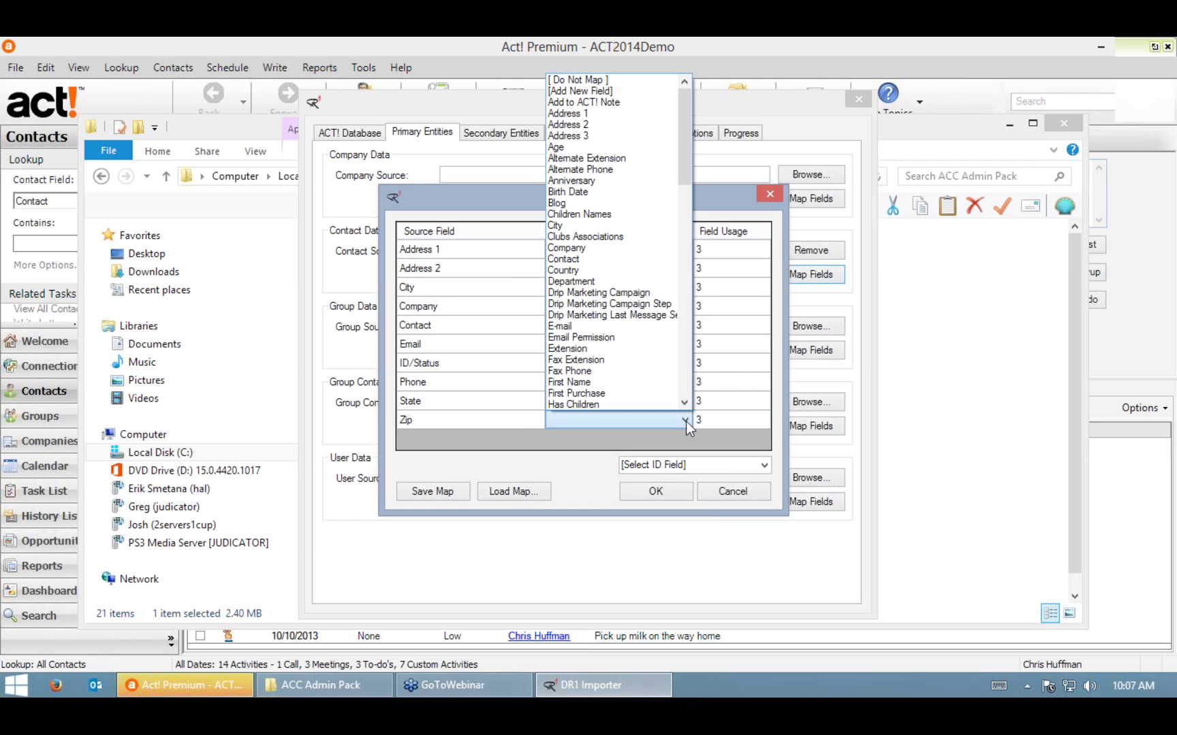
{"action": "scroll", "coordinate": [647, 231], "scroll_direction": "down", "scroll_amount": 10}
{"action": "scroll", "coordinate": [645, 261], "scroll_direction": "down", "scroll_amount": 9}
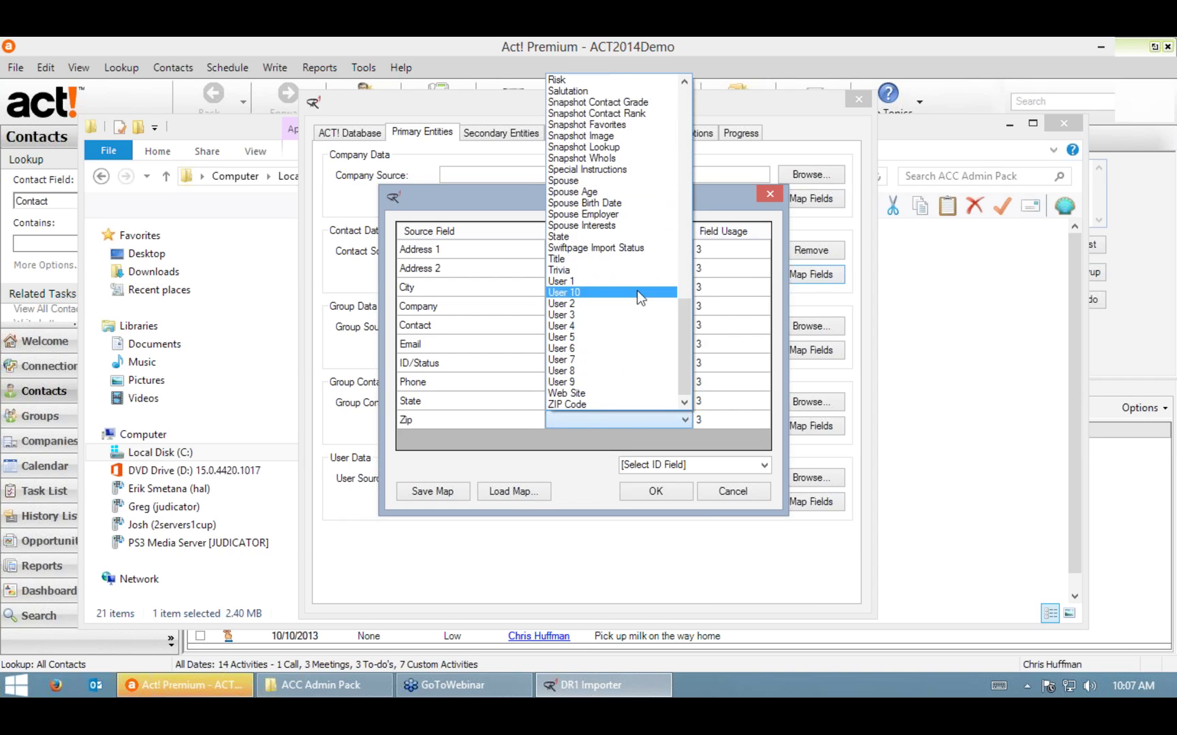
{"action": "left_click", "coordinate": [591, 406]}
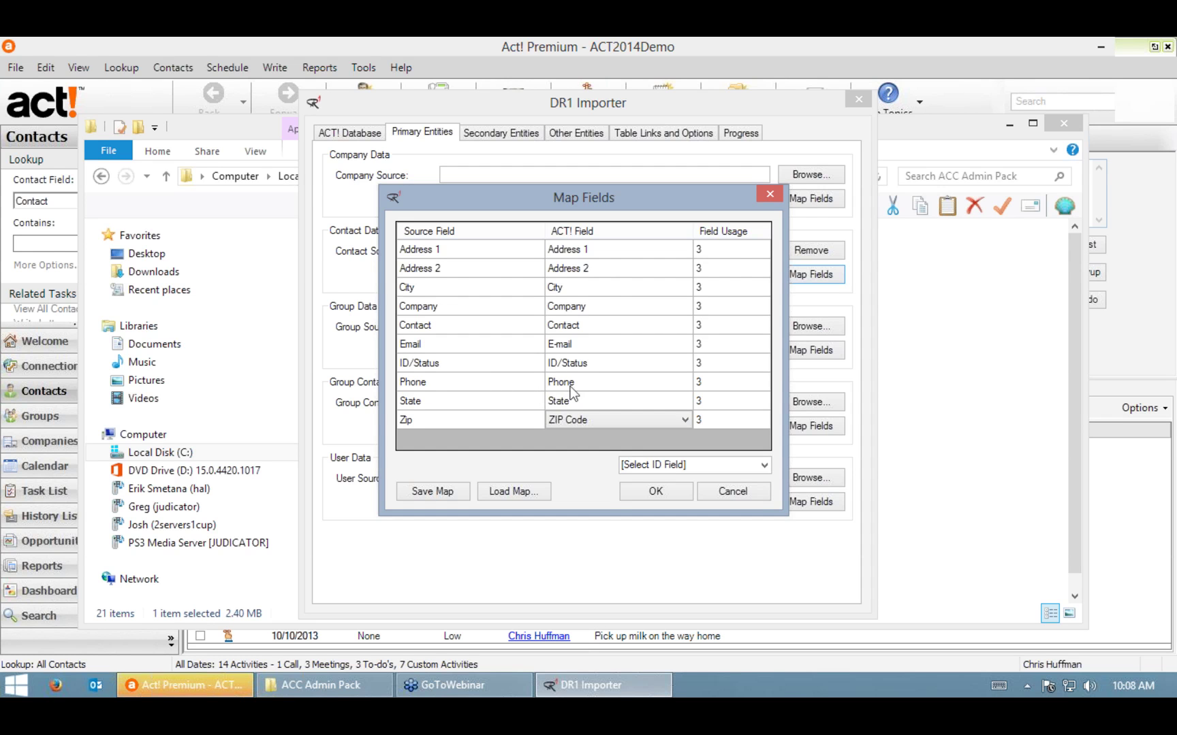
Step: Create a new Phone-type Act! field named Alt 2 for the Phone column
{"action": "left_click", "coordinate": [615, 385]}
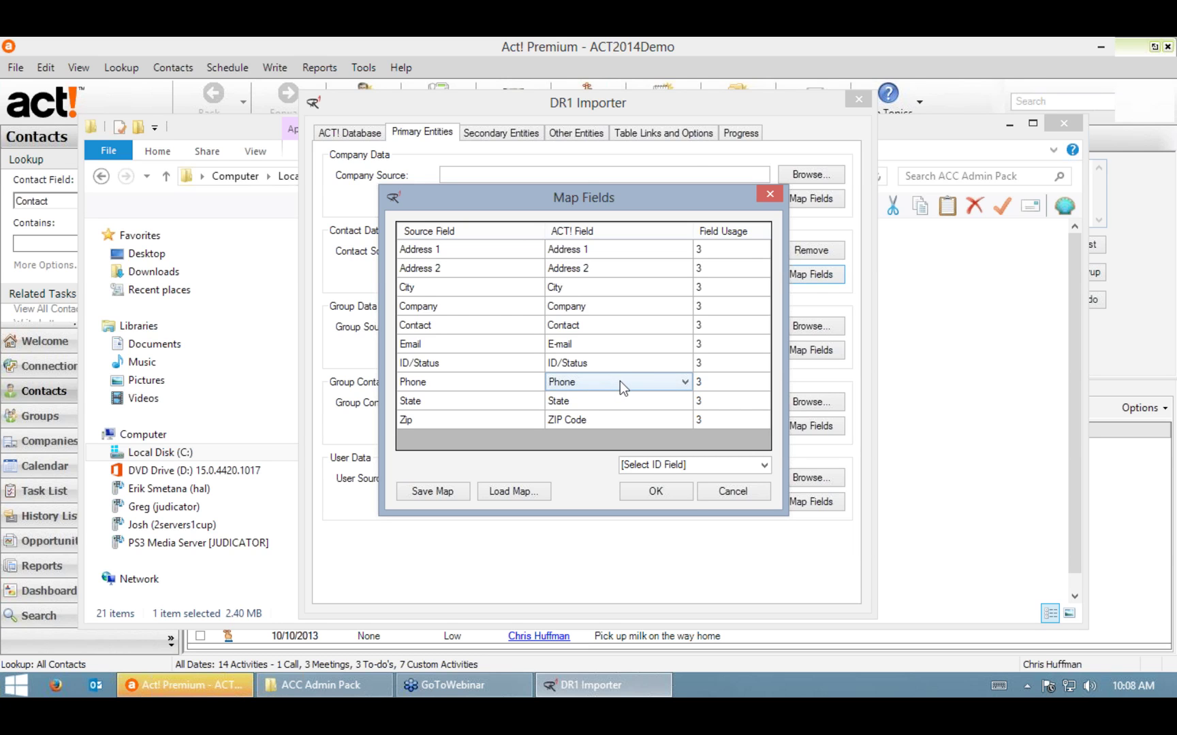
{"action": "left_click", "coordinate": [620, 382]}
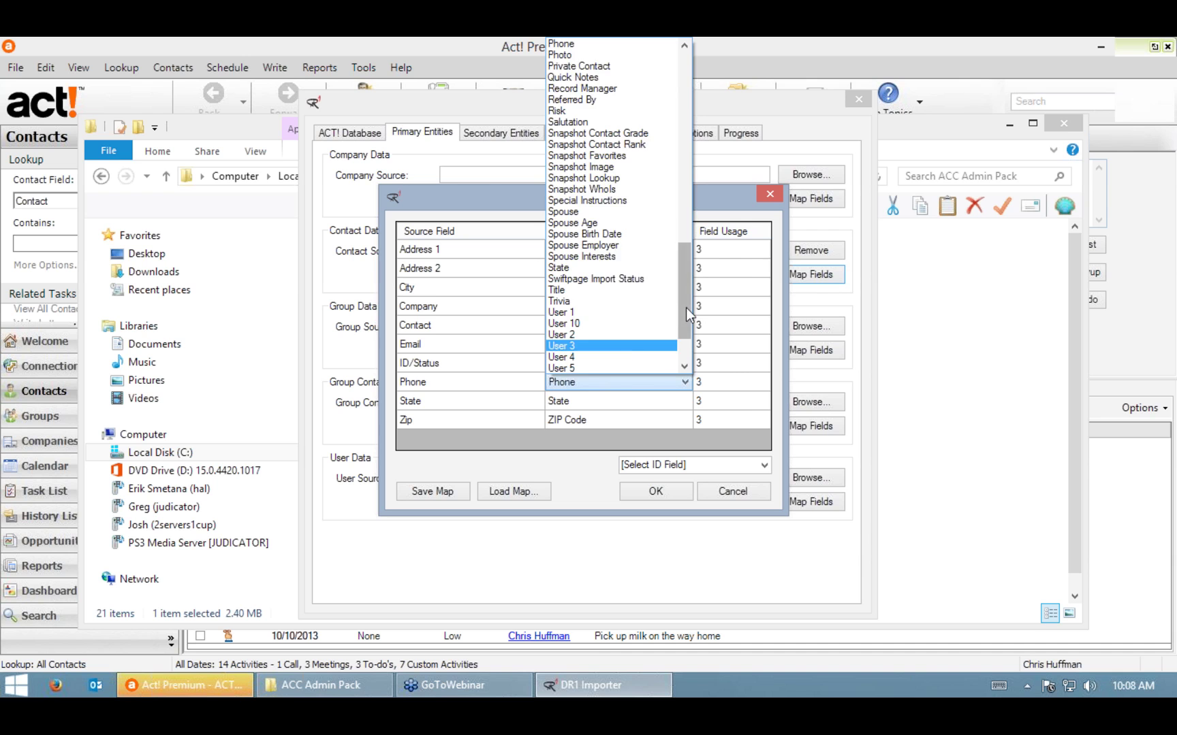
{"action": "left_click_drag", "start_coordinate": [686, 308], "coordinate": [674, 83]}
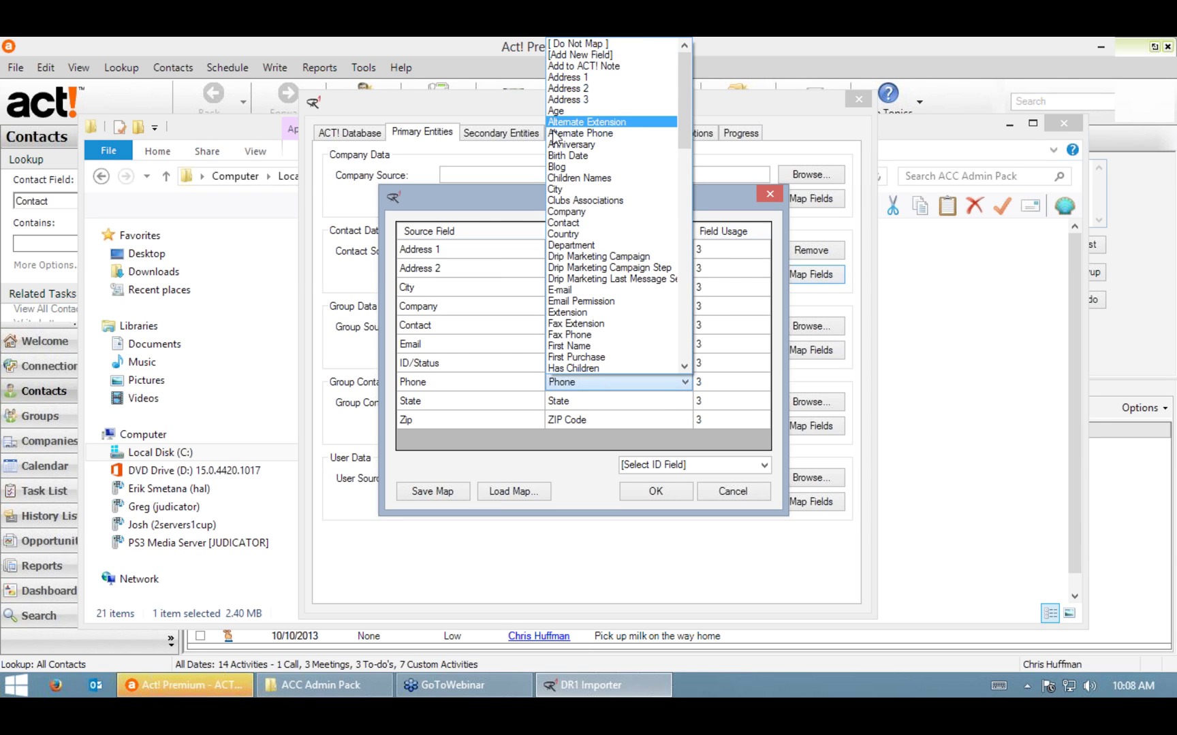
{"action": "left_click", "coordinate": [589, 57]}
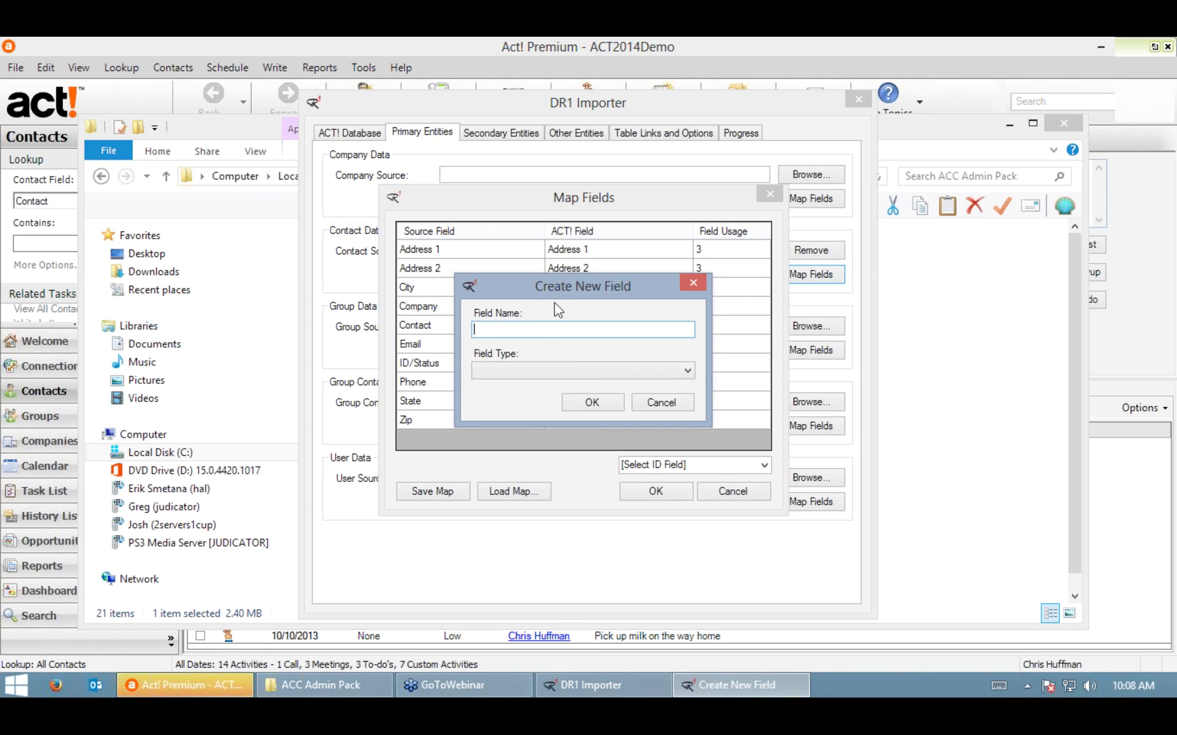
{"action": "type", "text": "Alt 2"}
{"action": "left_click", "coordinate": [582, 370]}
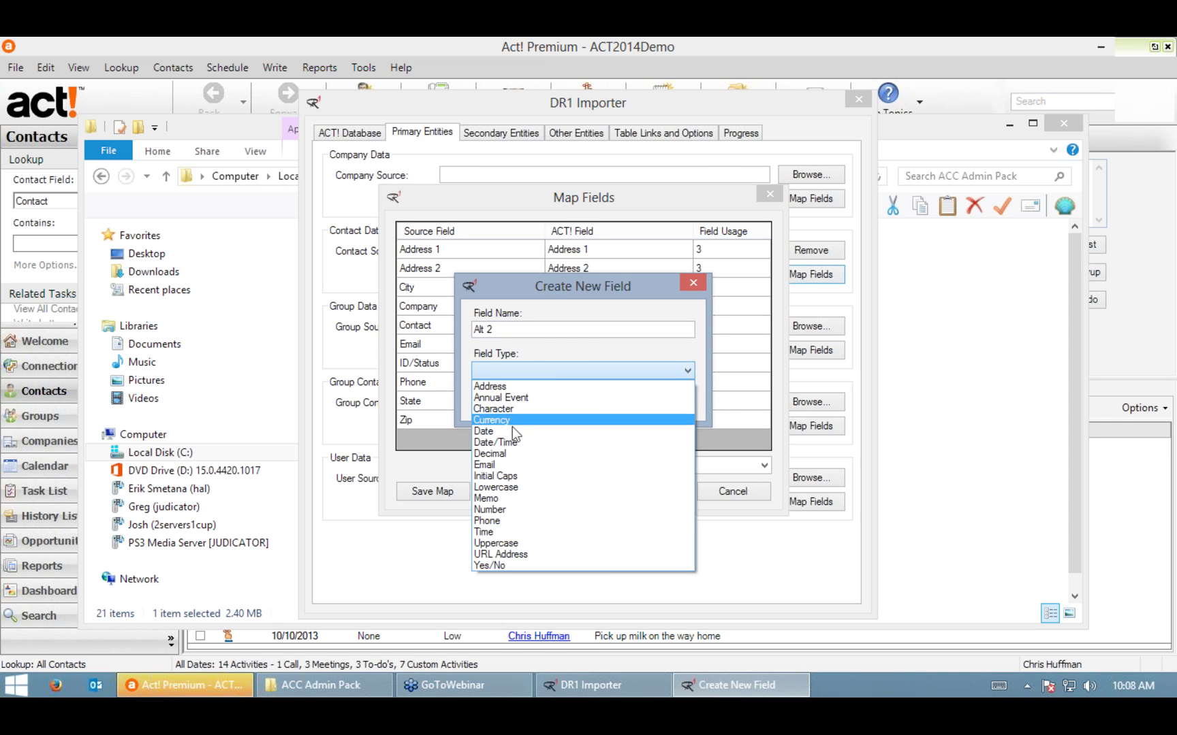
{"action": "left_click", "coordinate": [506, 523]}
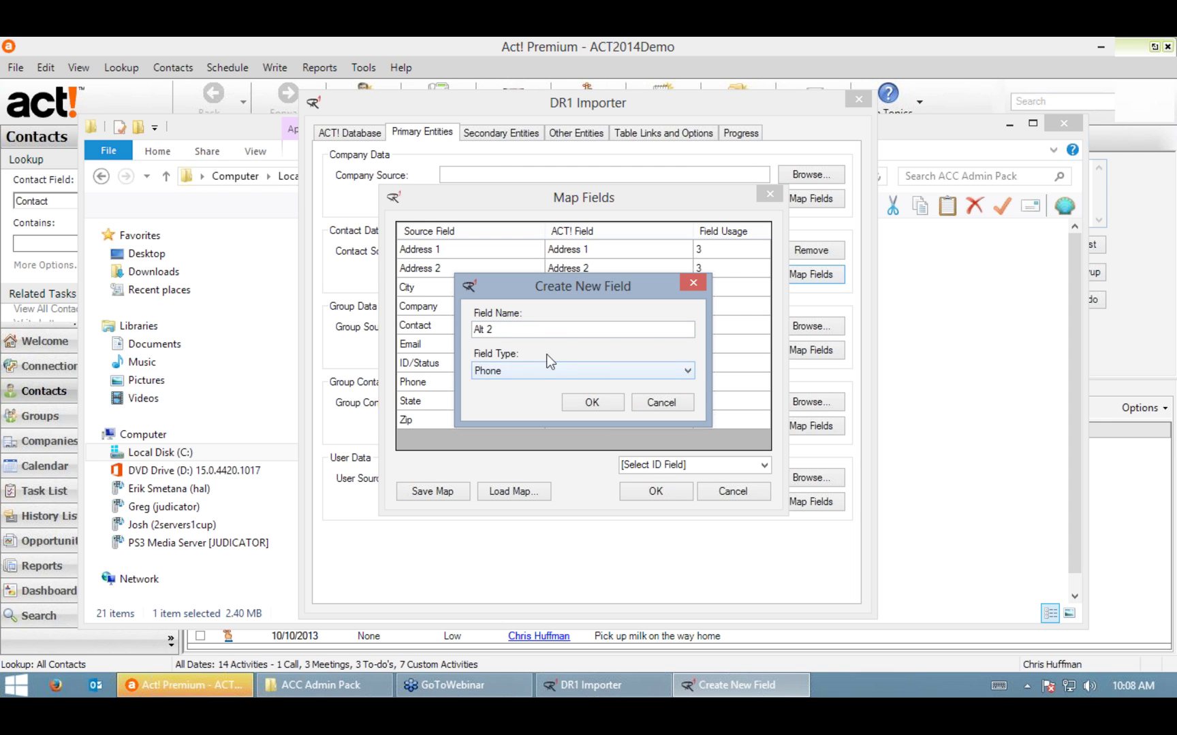
{"action": "left_click", "coordinate": [590, 403]}
Step: Map the Phone column to the new Alt 2 Phone field
{"action": "left_click", "coordinate": [684, 382]}
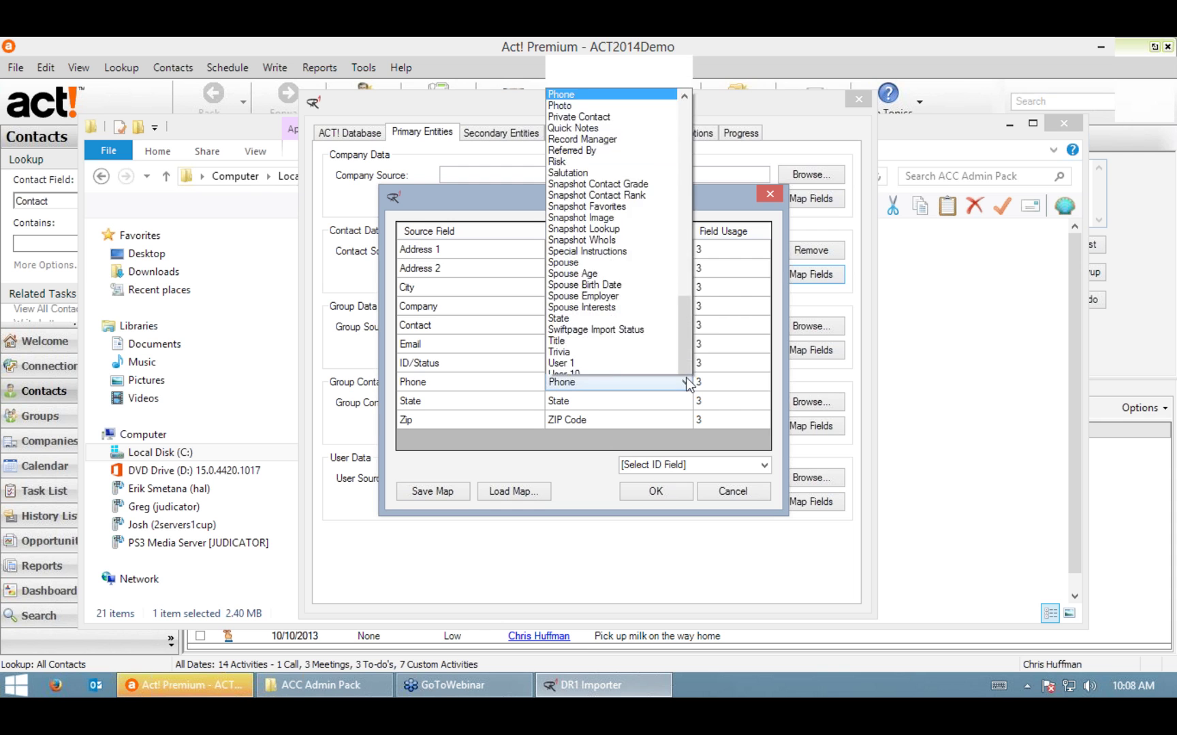
{"action": "left_click_drag", "start_coordinate": [683, 330], "coordinate": [688, 85]}
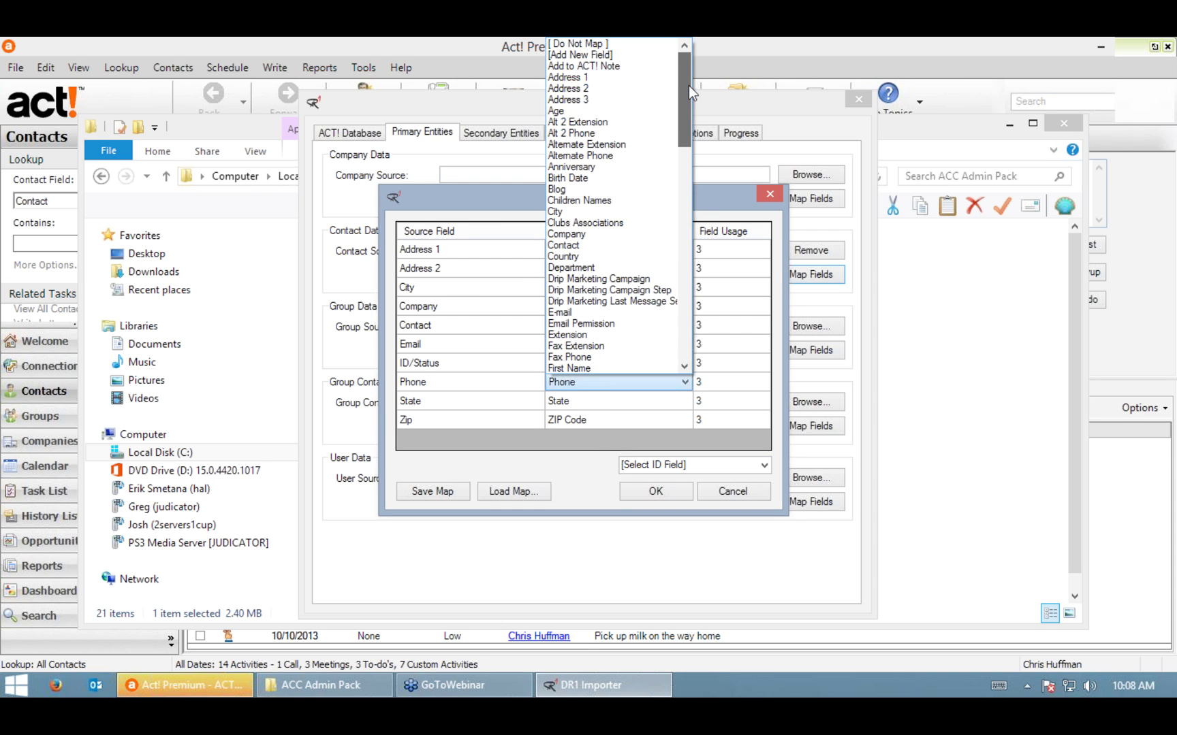
{"action": "left_click", "coordinate": [579, 134]}
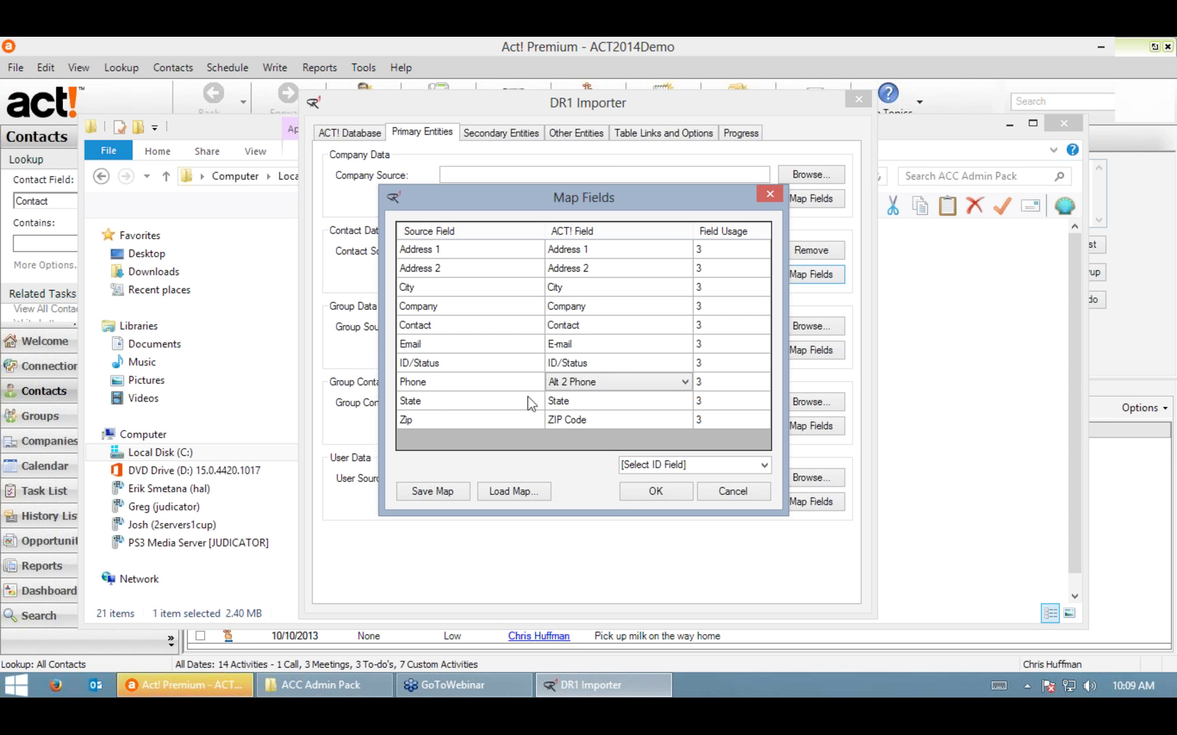
{"action": "left_click", "coordinate": [764, 466]}
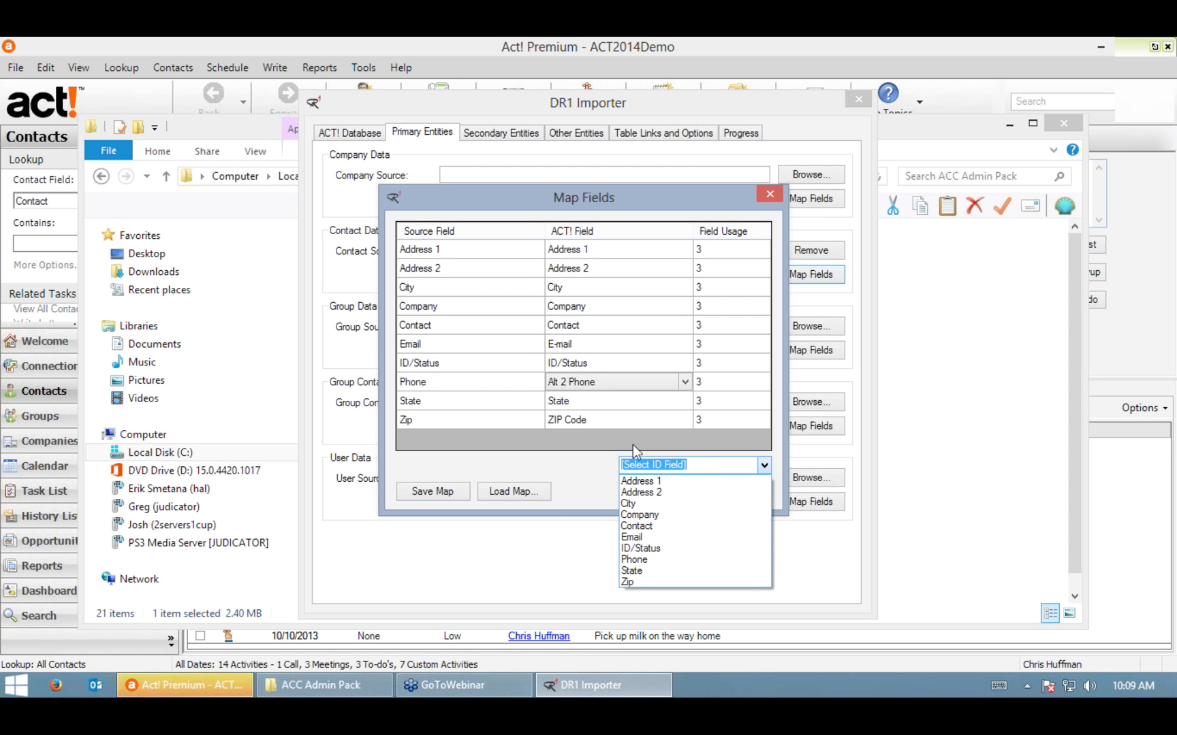
Step: Set Contact as the ID field, save the map as Contacts, and close the mapping
{"action": "left_click", "coordinate": [642, 527]}
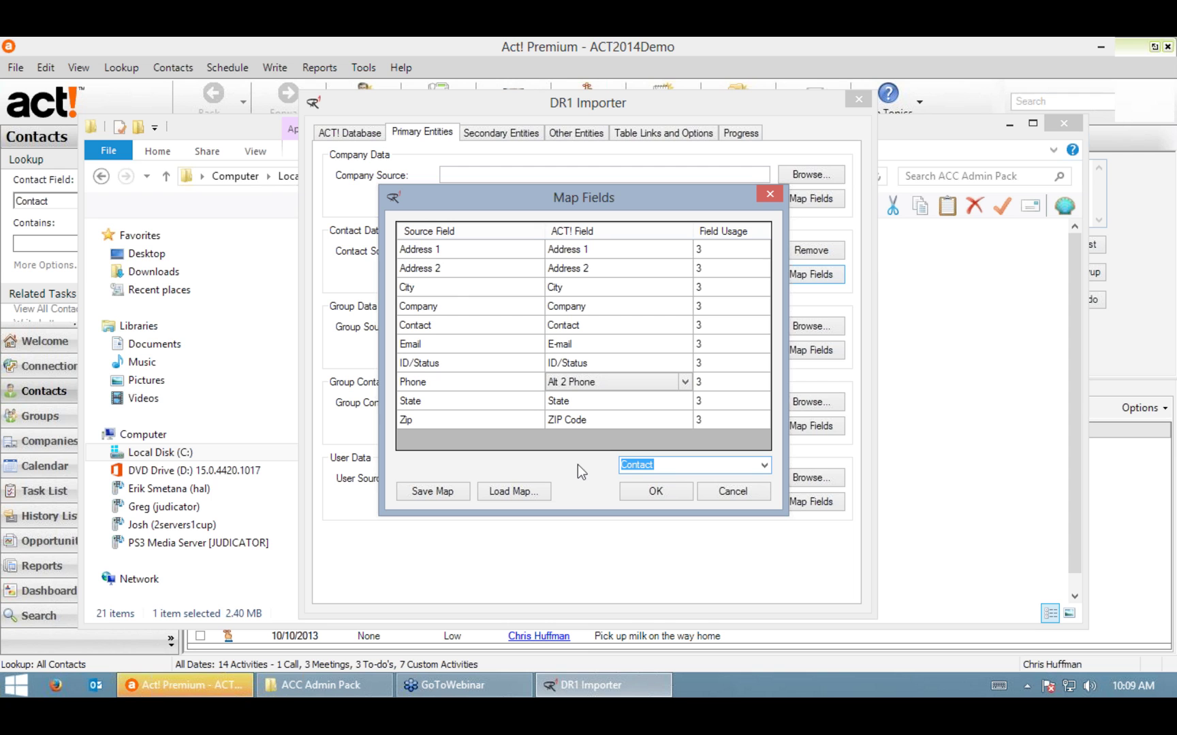
{"action": "left_click", "coordinate": [677, 467]}
{"action": "left_click", "coordinate": [443, 493]}
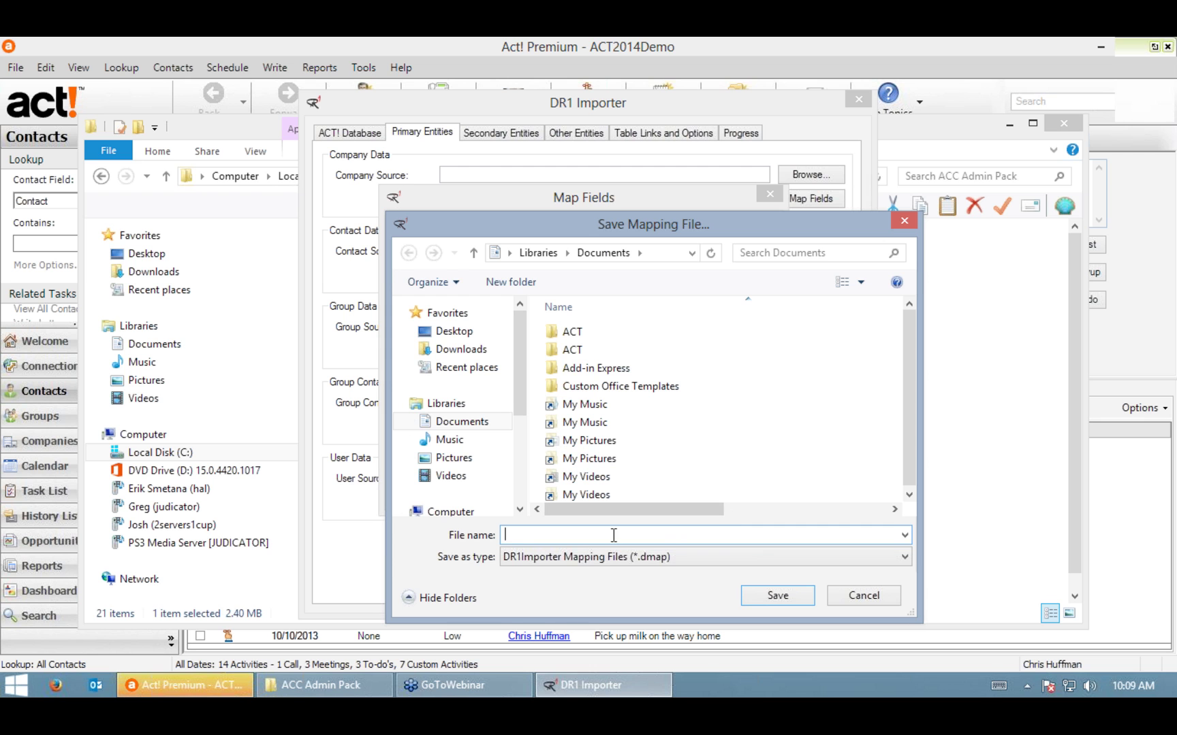
{"action": "type", "text": "Contacts"}
{"action": "key", "text": "Return"}
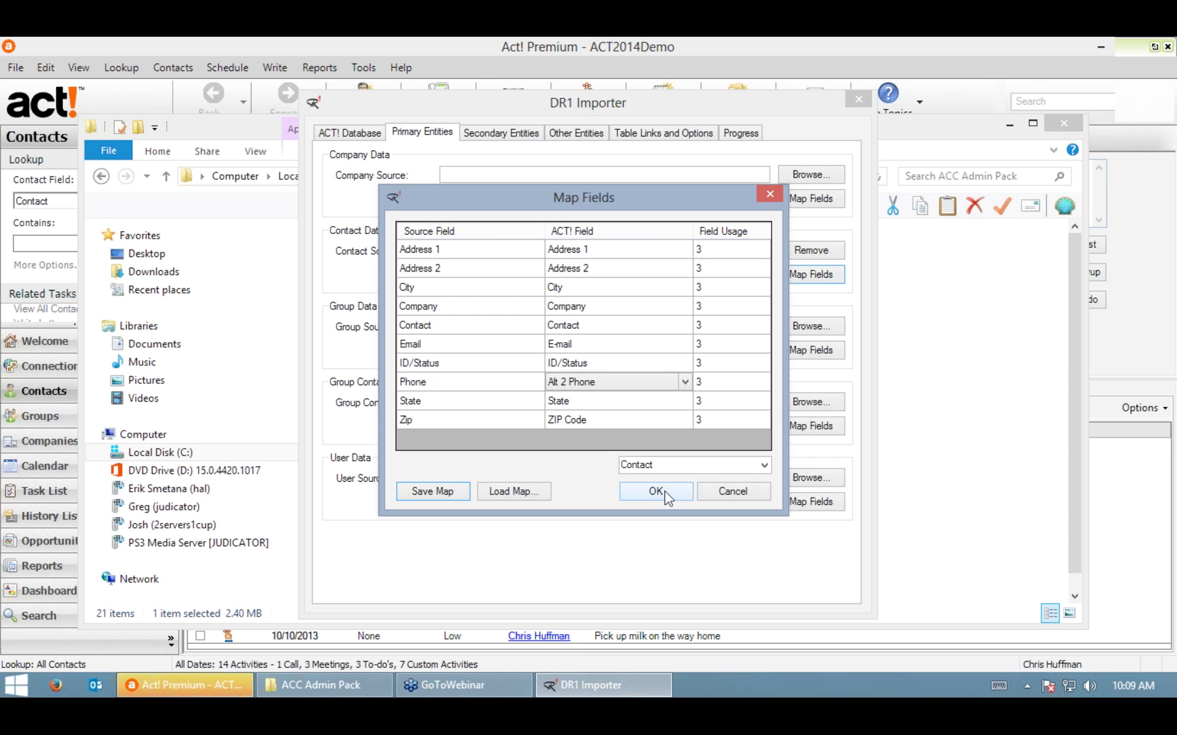
{"action": "left_click", "coordinate": [664, 491]}
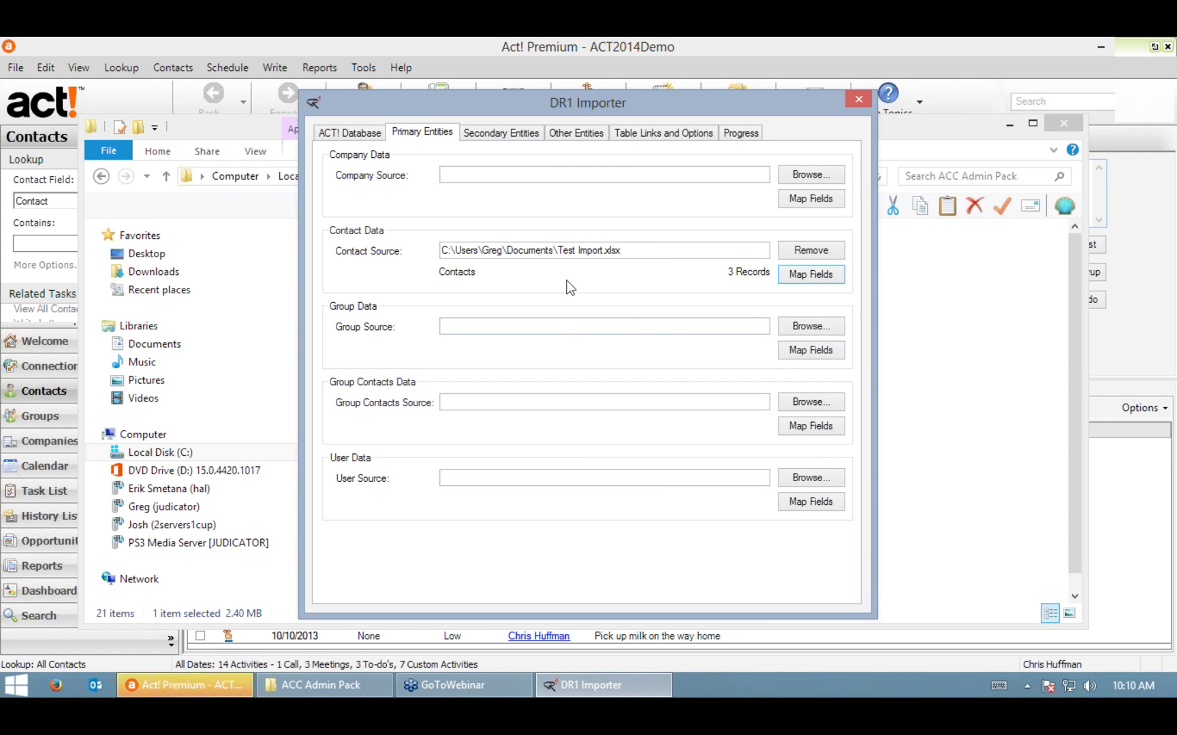
Step: Set the Companies table of Test Import.xlsx as the company data source
{"action": "left_click", "coordinate": [508, 132]}
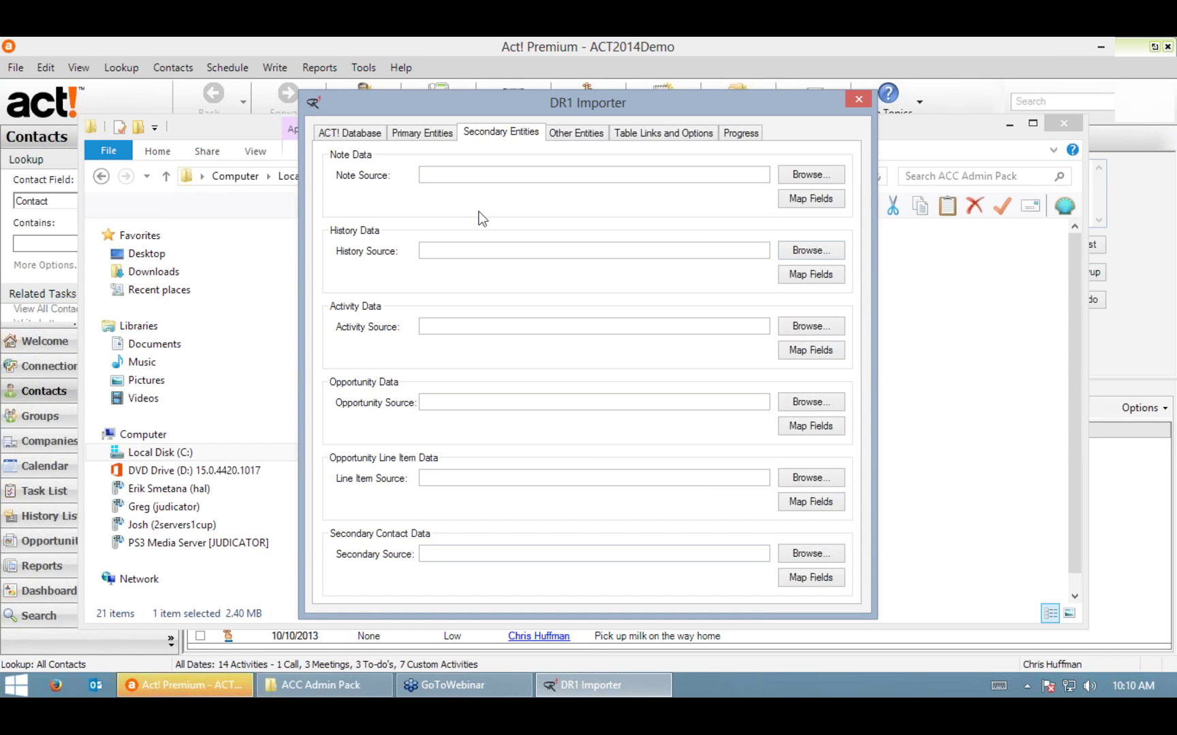
{"action": "left_click", "coordinate": [431, 135]}
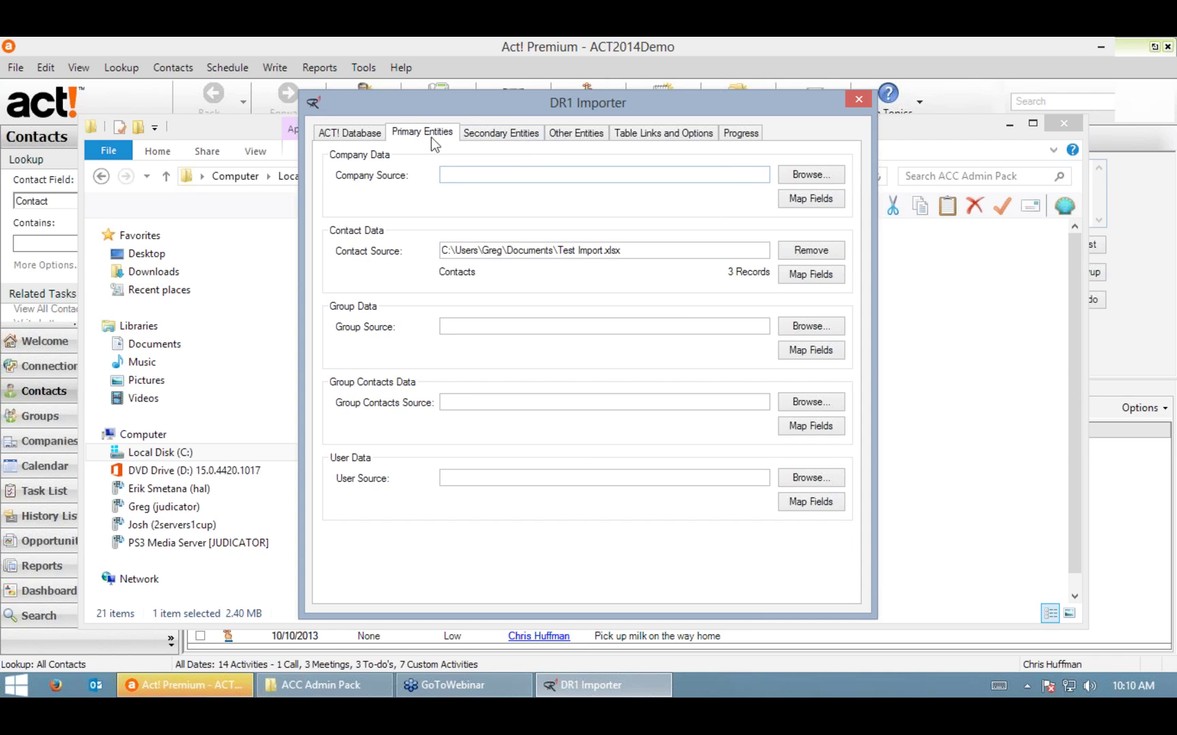
{"action": "left_click", "coordinate": [809, 177]}
{"action": "left_click", "coordinate": [564, 388]}
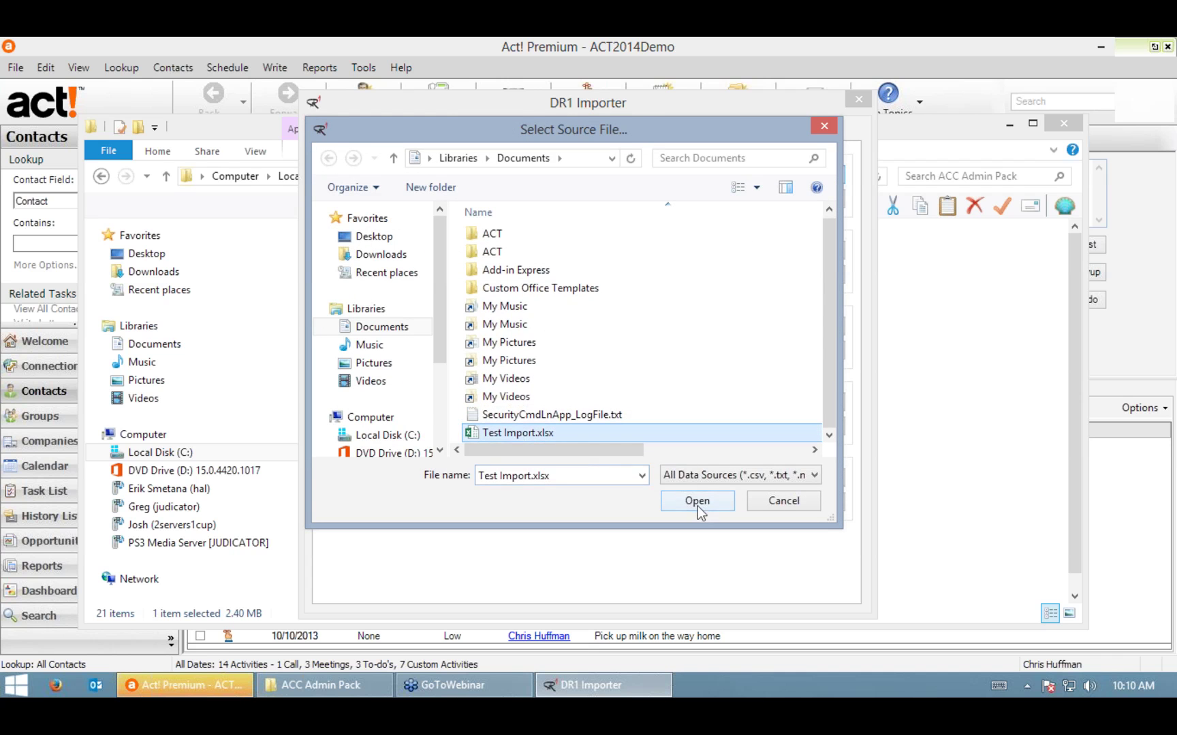
{"action": "left_click", "coordinate": [698, 502]}
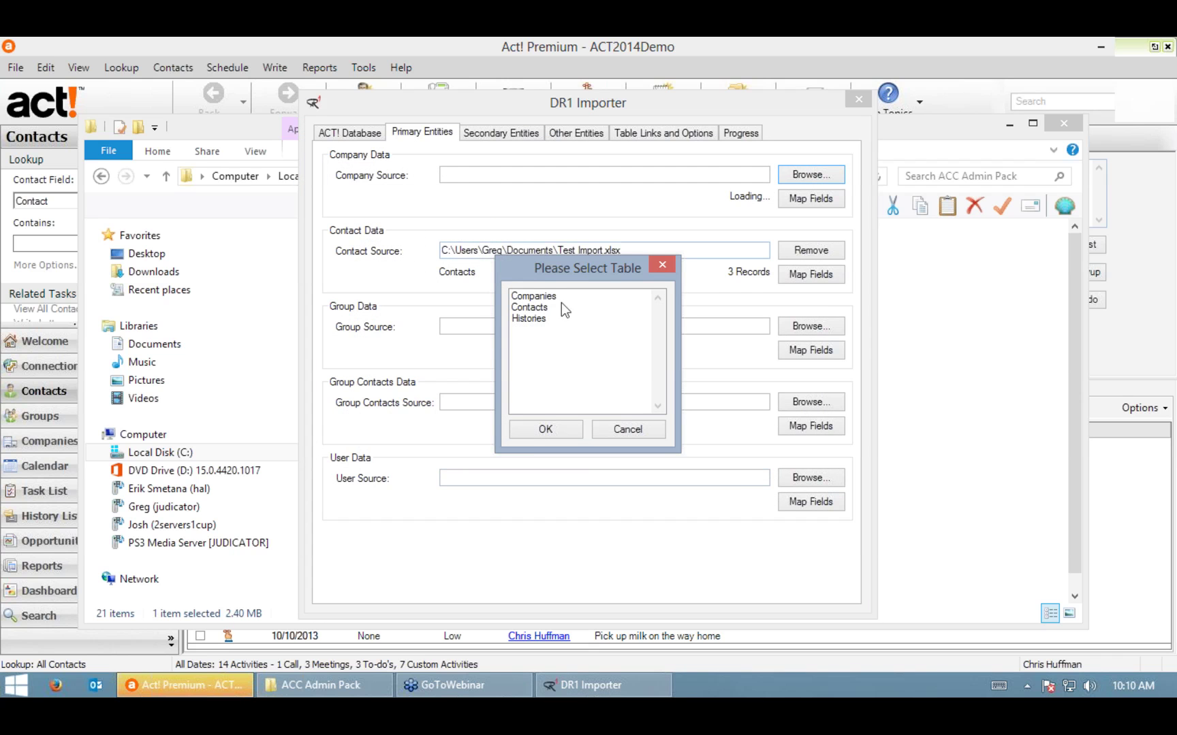
{"action": "left_click", "coordinate": [553, 298]}
{"action": "left_click", "coordinate": [546, 429]}
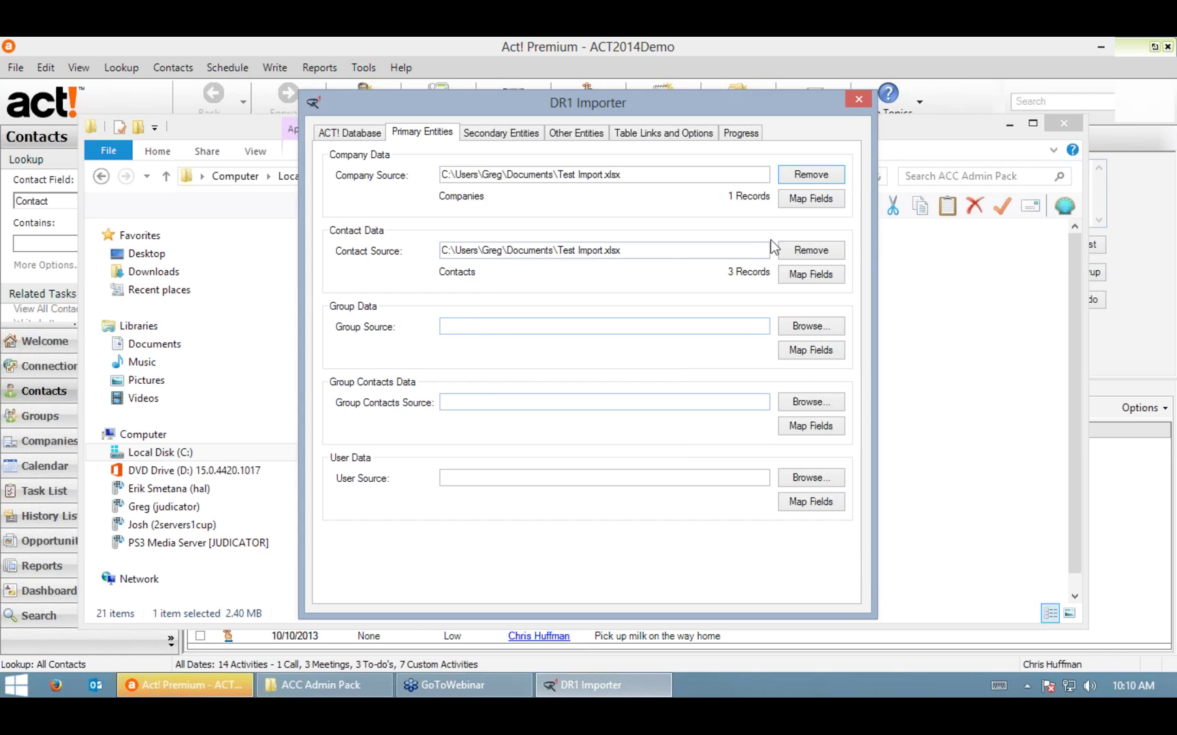
Step: Map the company Zip column to ZIP Code, use Company as the ID field, and confirm
{"action": "left_click", "coordinate": [801, 198]}
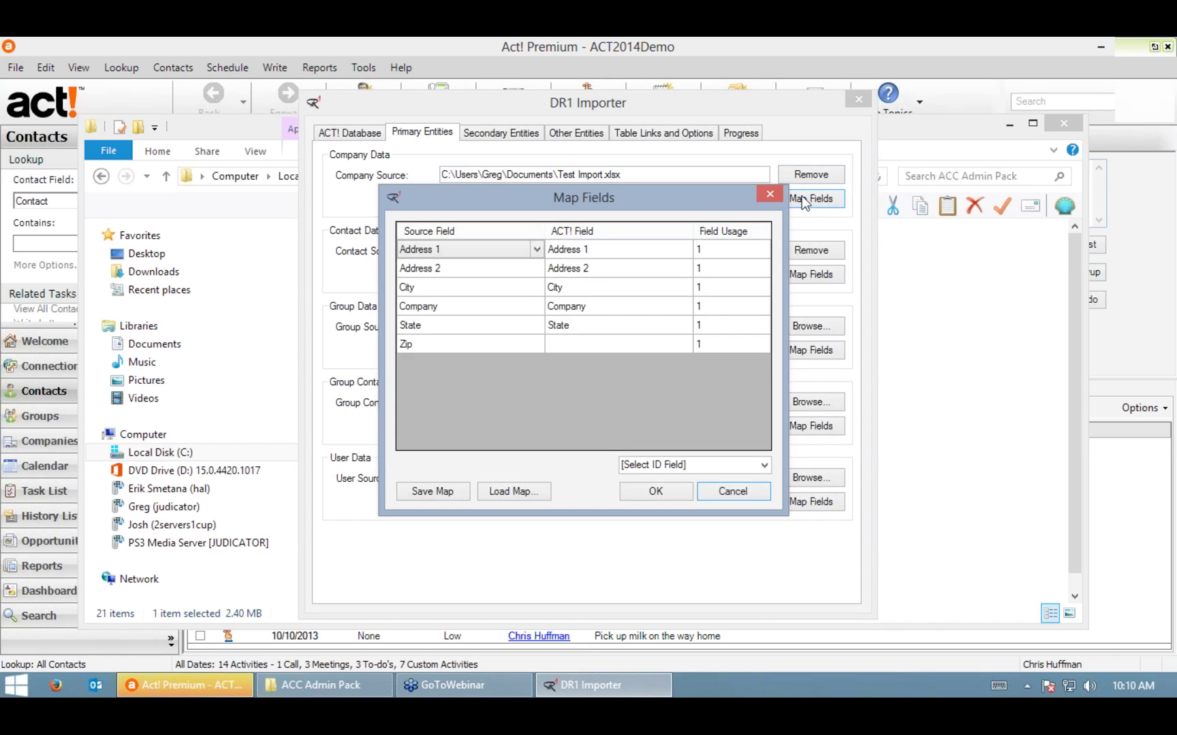
{"action": "left_click", "coordinate": [683, 345]}
{"action": "left_click", "coordinate": [683, 344]}
{"action": "scroll", "coordinate": [684, 463], "scroll_direction": "down", "scroll_amount": 10}
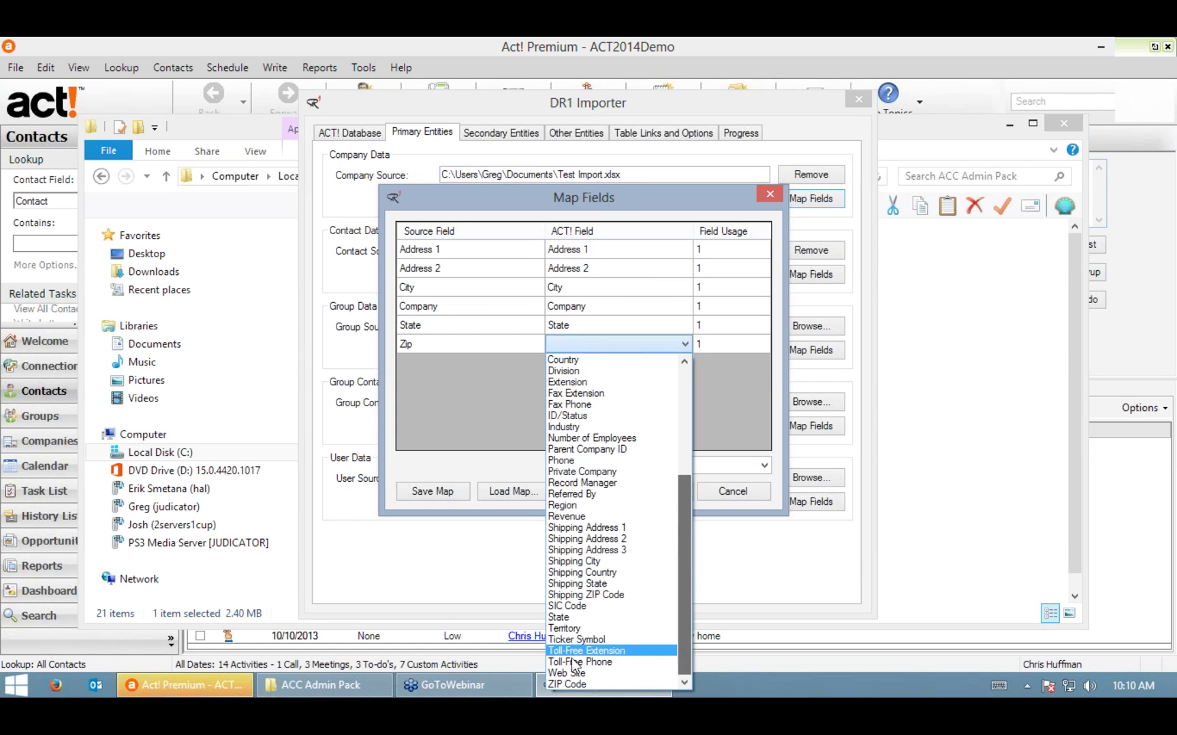
{"action": "left_click", "coordinate": [580, 684]}
{"action": "left_click", "coordinate": [765, 466]}
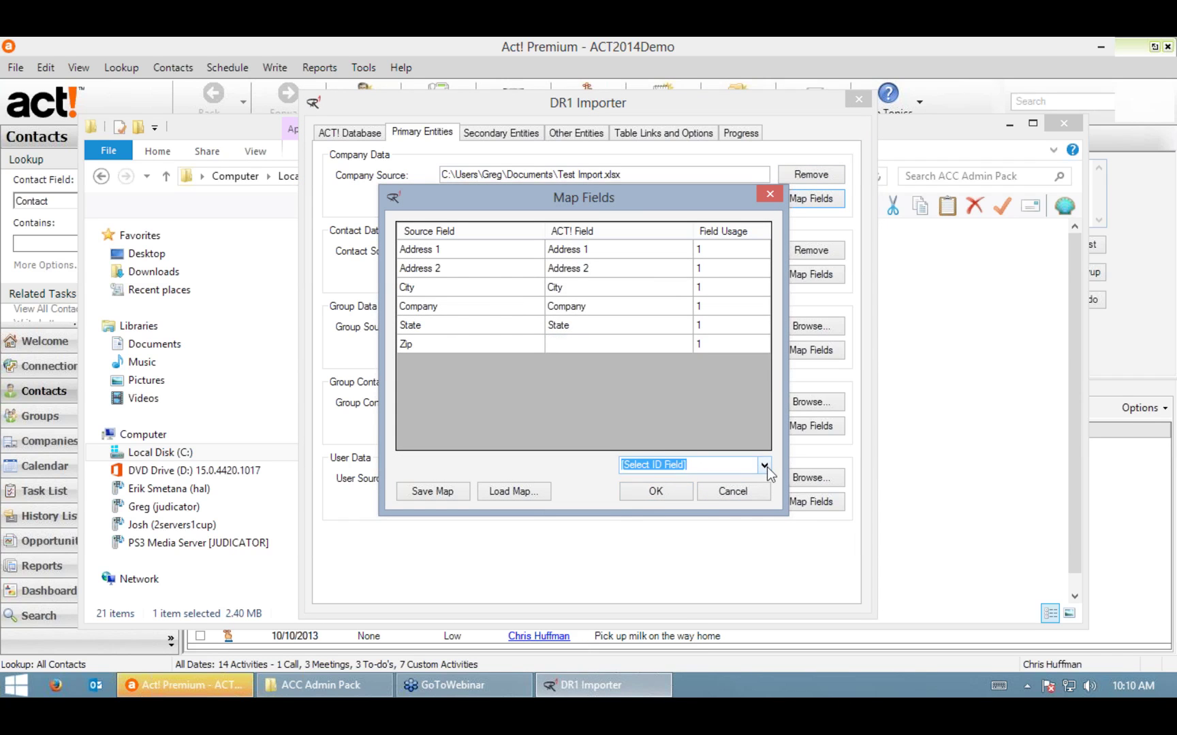
{"action": "left_click", "coordinate": [676, 516]}
{"action": "left_click", "coordinate": [677, 496]}
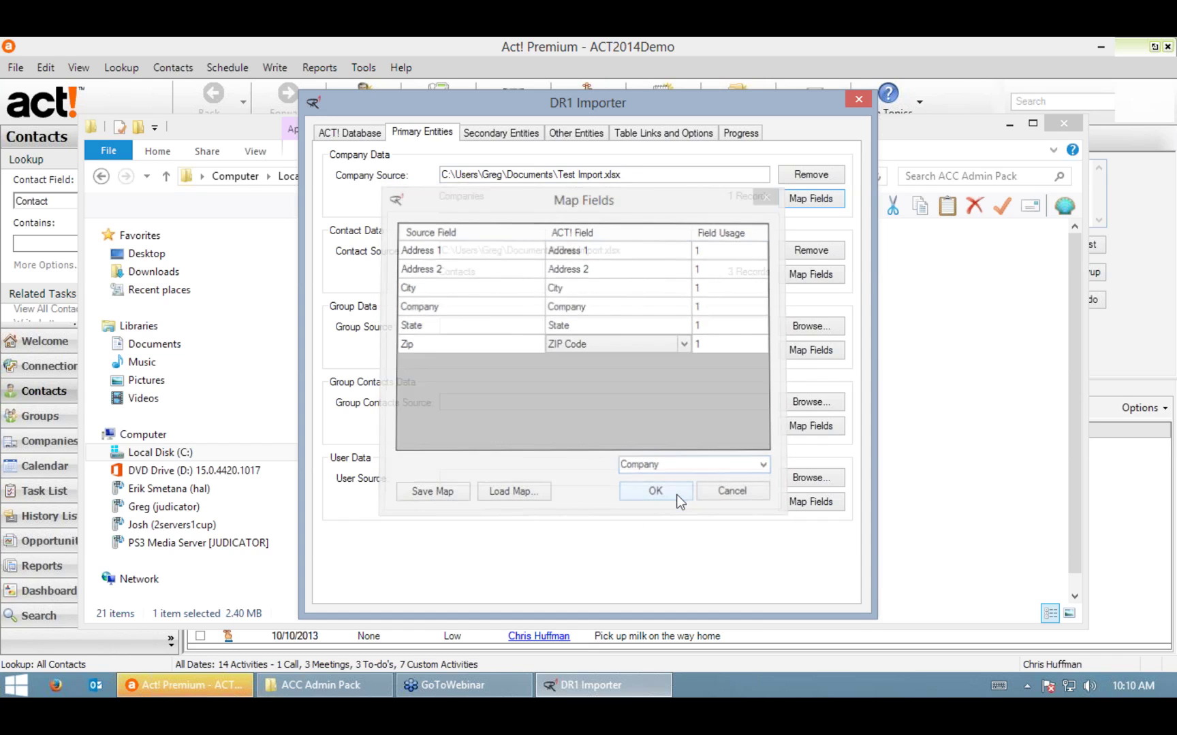
{"action": "left_click", "coordinate": [501, 132]}
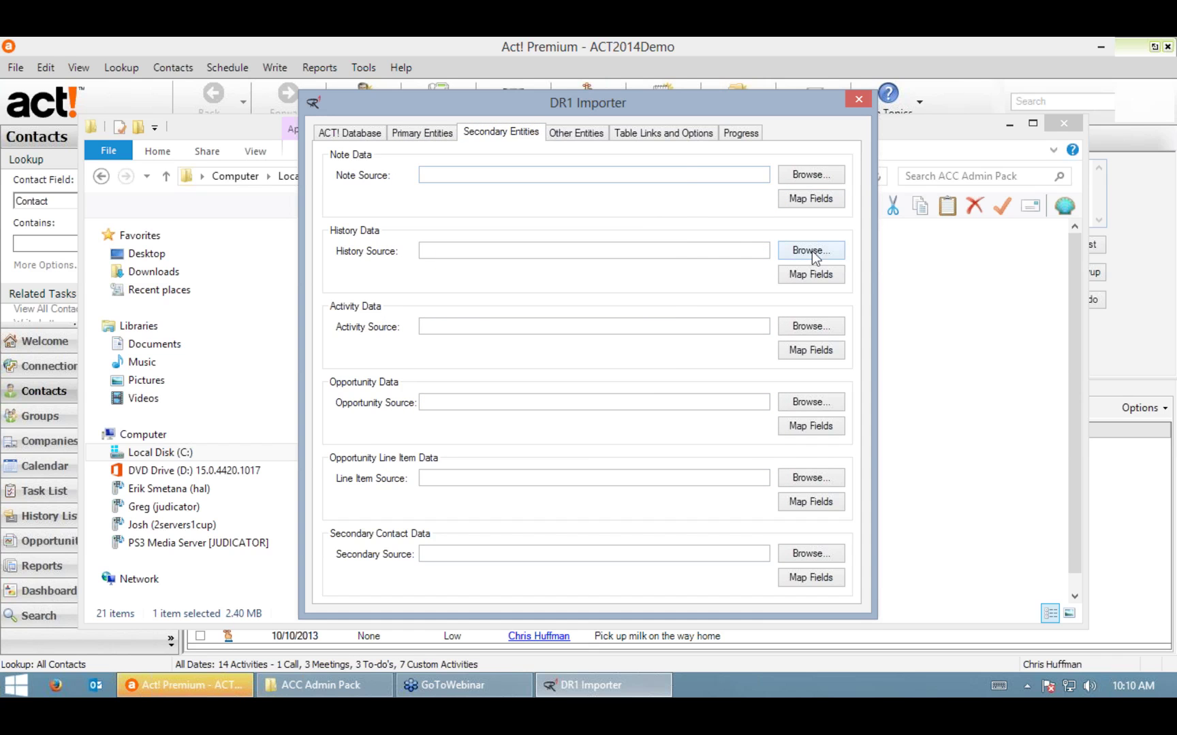
Step: Set the Histories sheet of Test Import.xlsx as the history data source
{"action": "left_click", "coordinate": [811, 251]}
{"action": "left_click", "coordinate": [565, 387]}
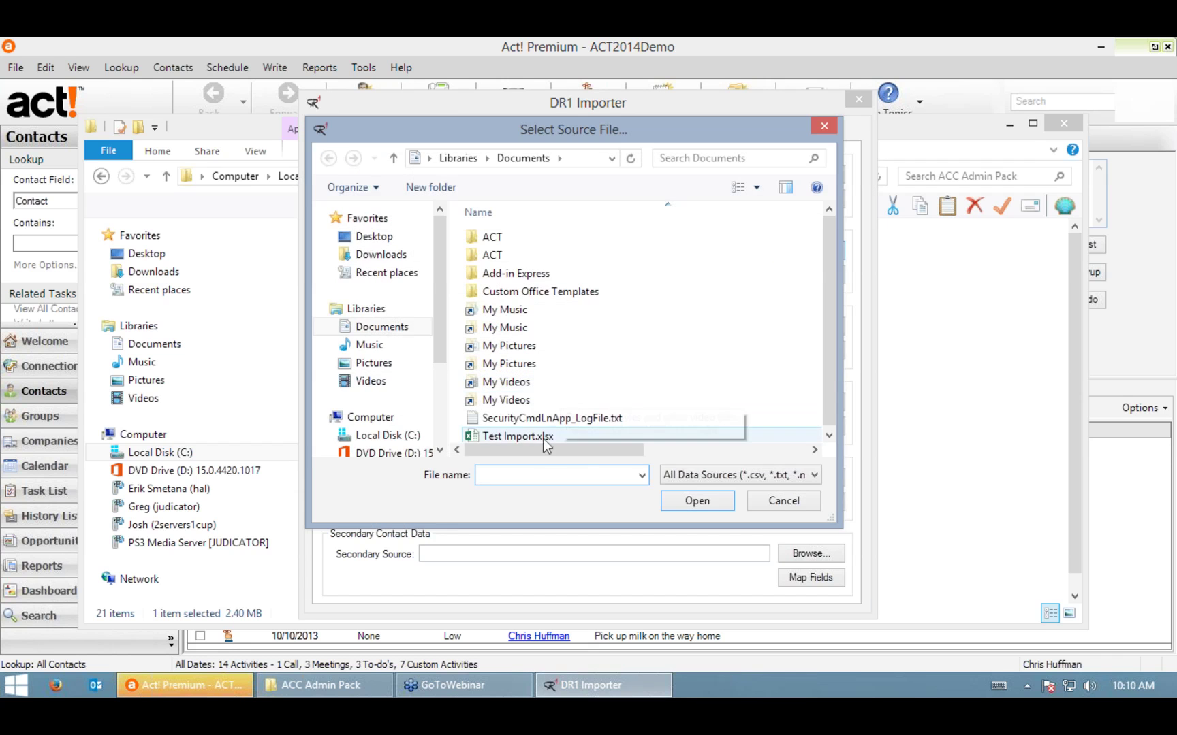
{"action": "double_click", "coordinate": [539, 439]}
{"action": "double_click", "coordinate": [528, 317]}
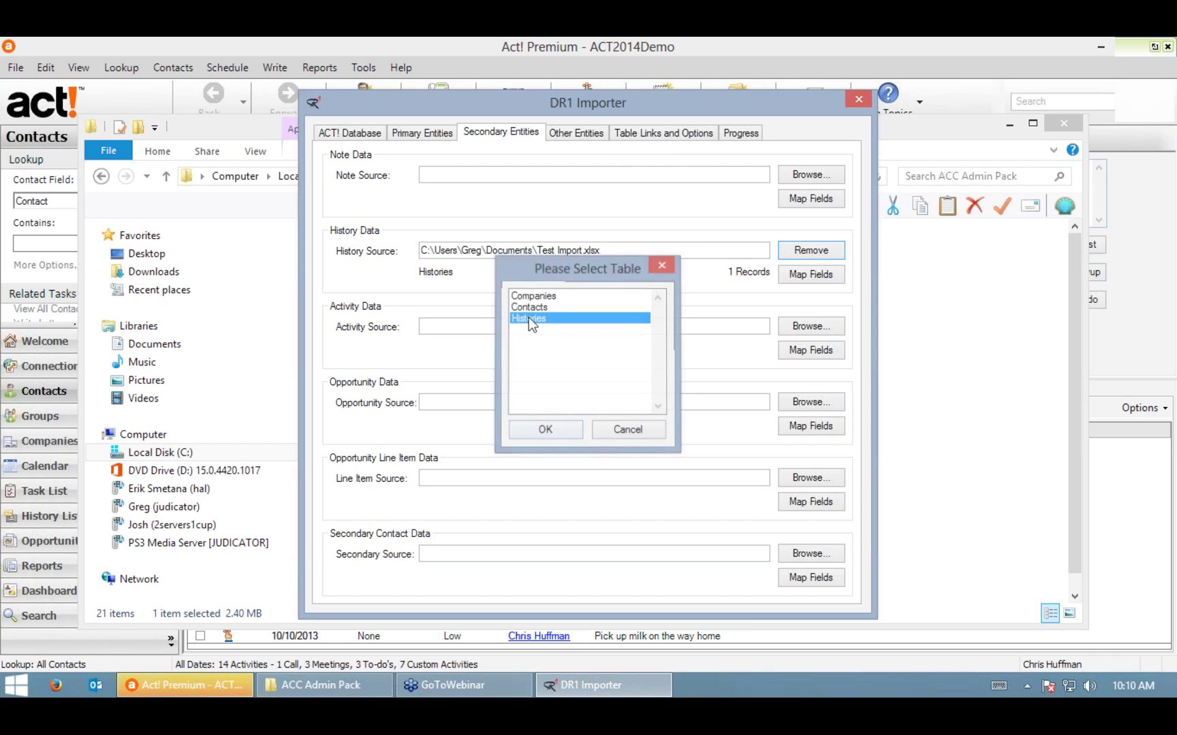
Step: Review and accept the history field mapping, then go to Table Links and Options
{"action": "left_click", "coordinate": [798, 274]}
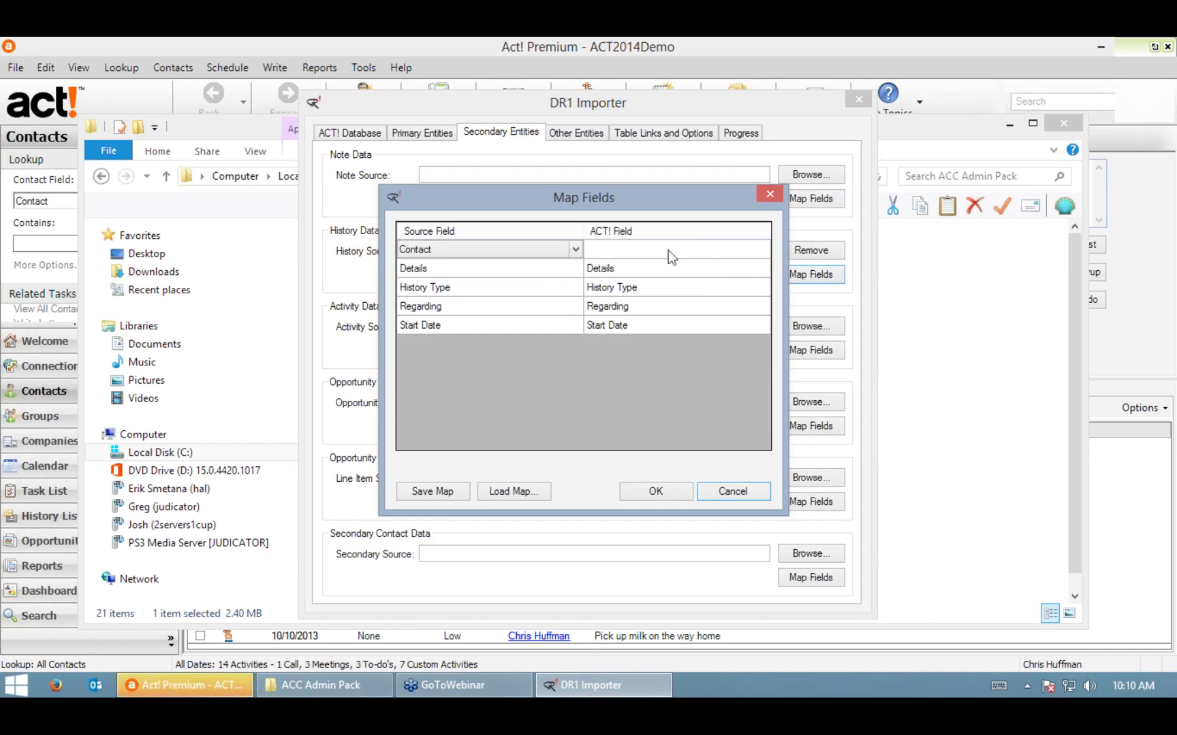
{"action": "left_click", "coordinate": [715, 248]}
{"action": "left_click", "coordinate": [764, 250]}
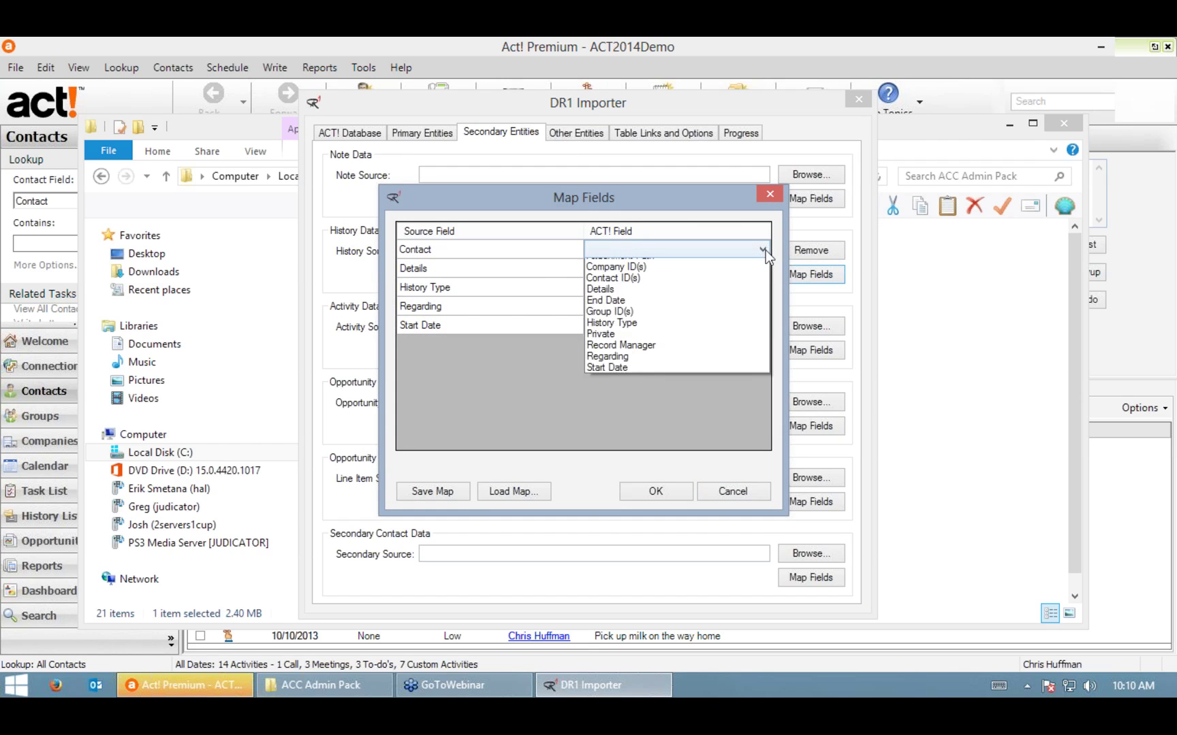
{"action": "left_click", "coordinate": [766, 250]}
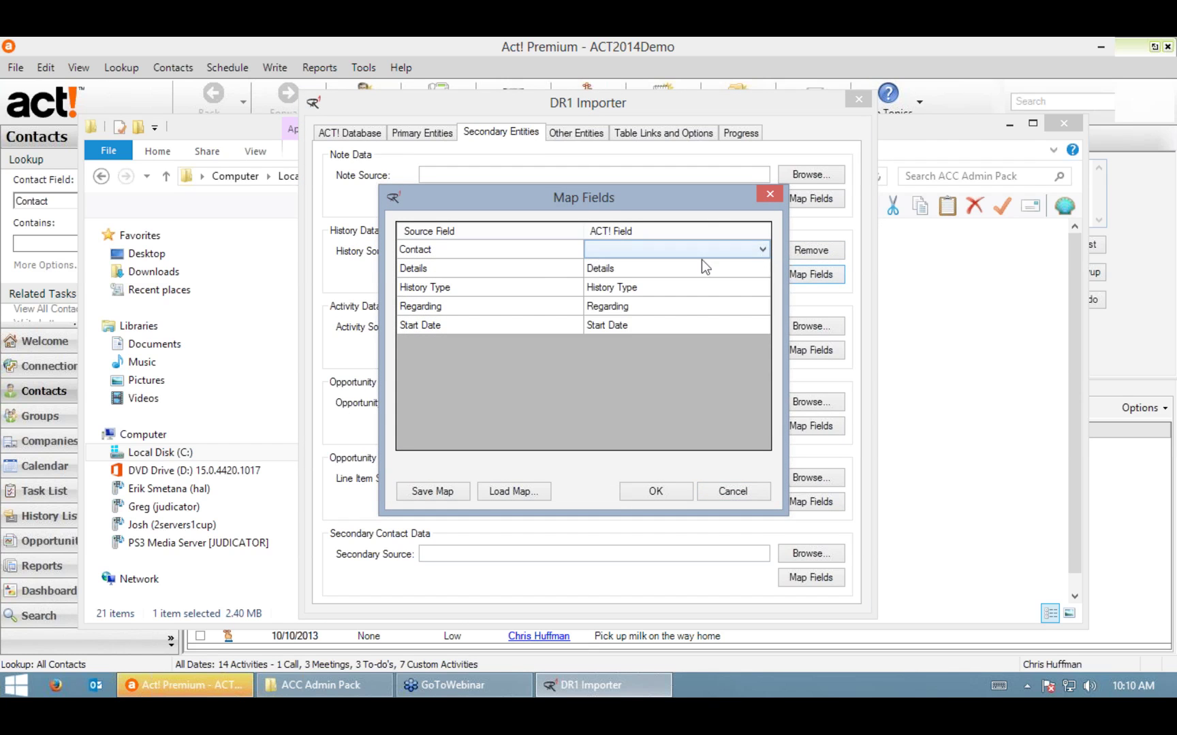
{"action": "left_click", "coordinate": [653, 492]}
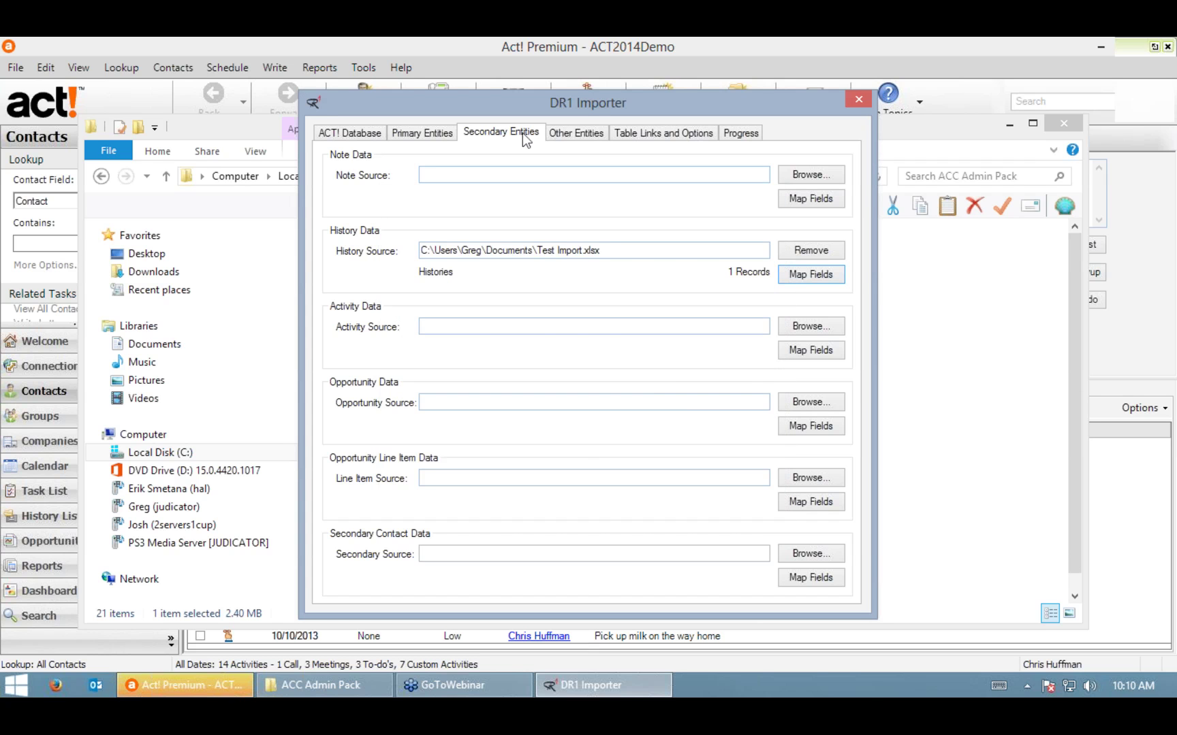
{"action": "left_click", "coordinate": [581, 133]}
{"action": "left_click", "coordinate": [664, 136]}
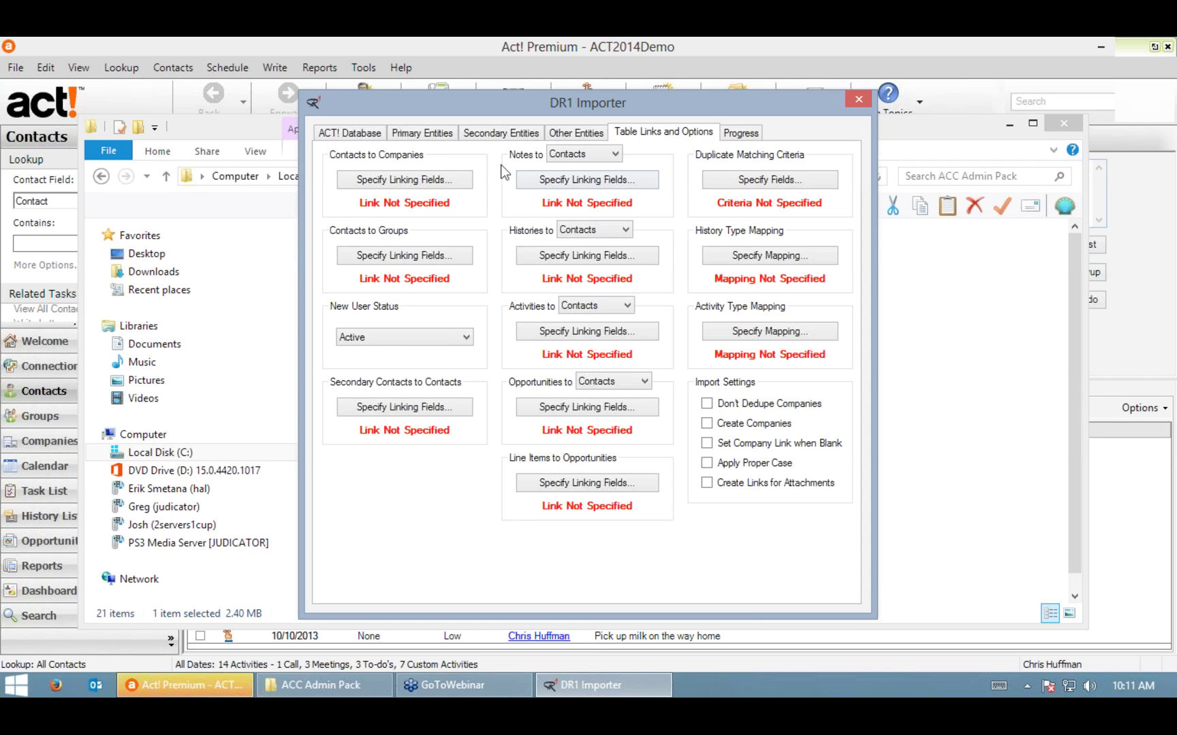
Step: Link contacts to companies on the Company field in both source and Act!
{"action": "left_click", "coordinate": [383, 179]}
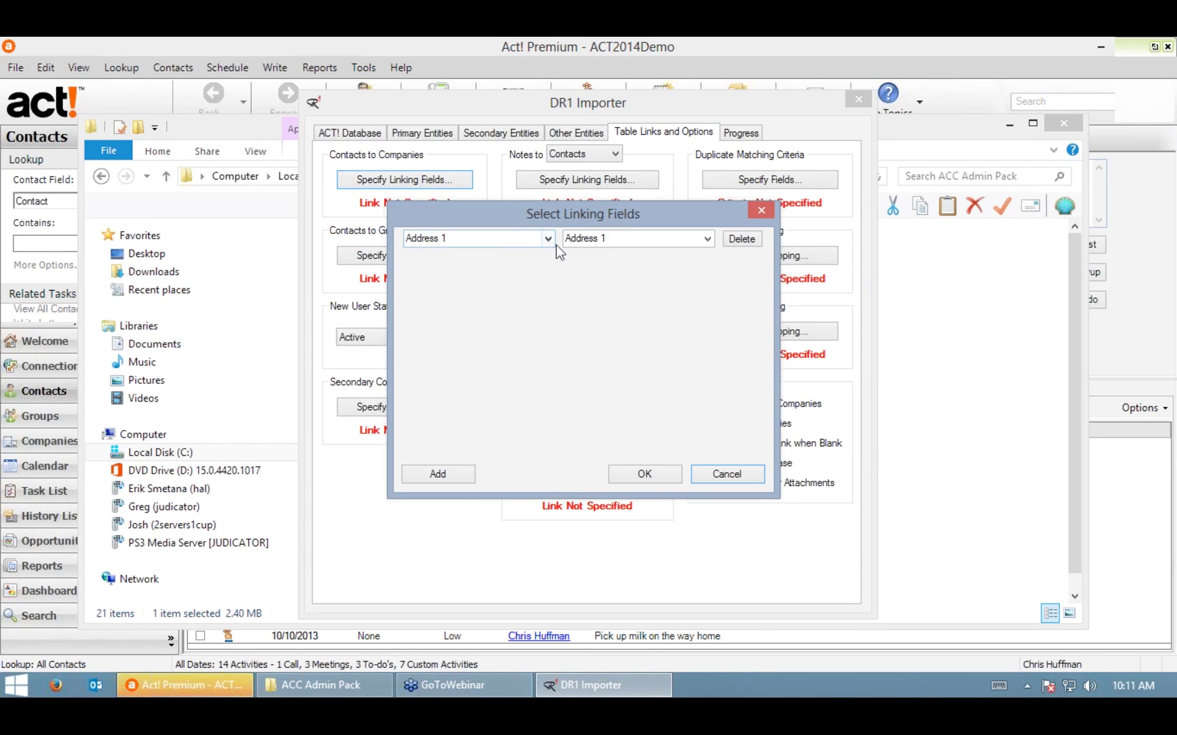
{"action": "left_click", "coordinate": [549, 238]}
{"action": "left_click", "coordinate": [490, 286]}
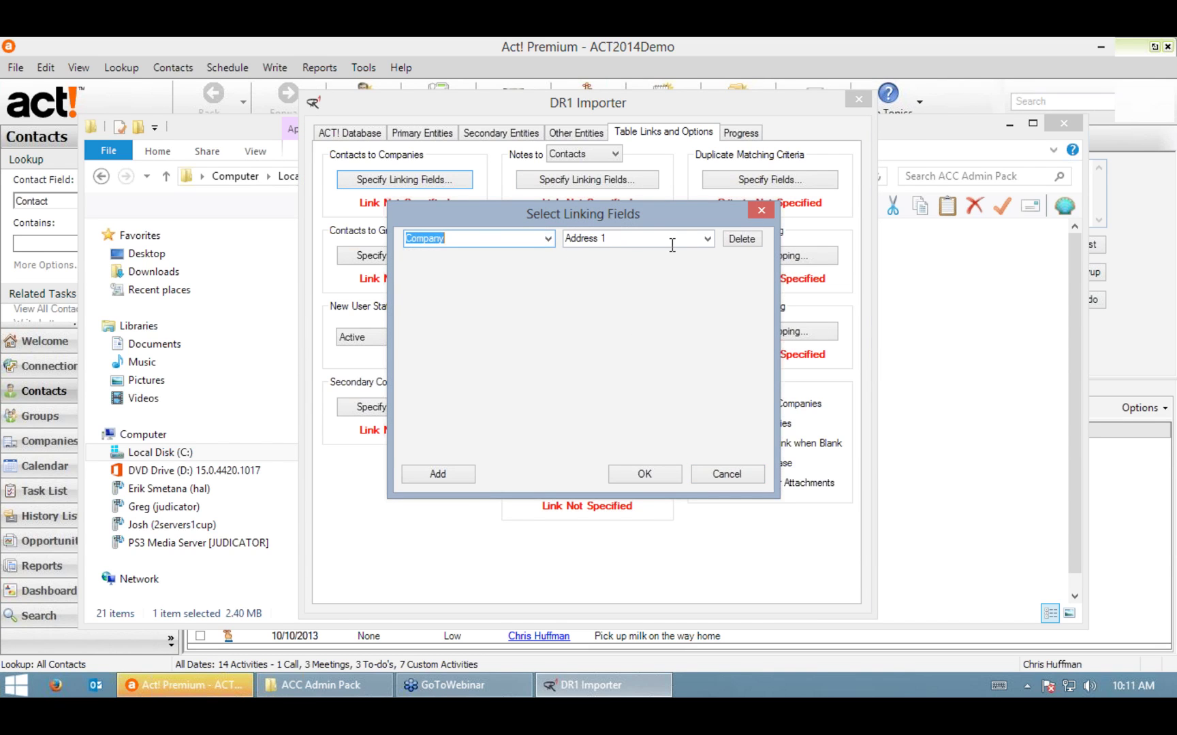
{"action": "left_click", "coordinate": [708, 239]}
{"action": "left_click", "coordinate": [621, 301]}
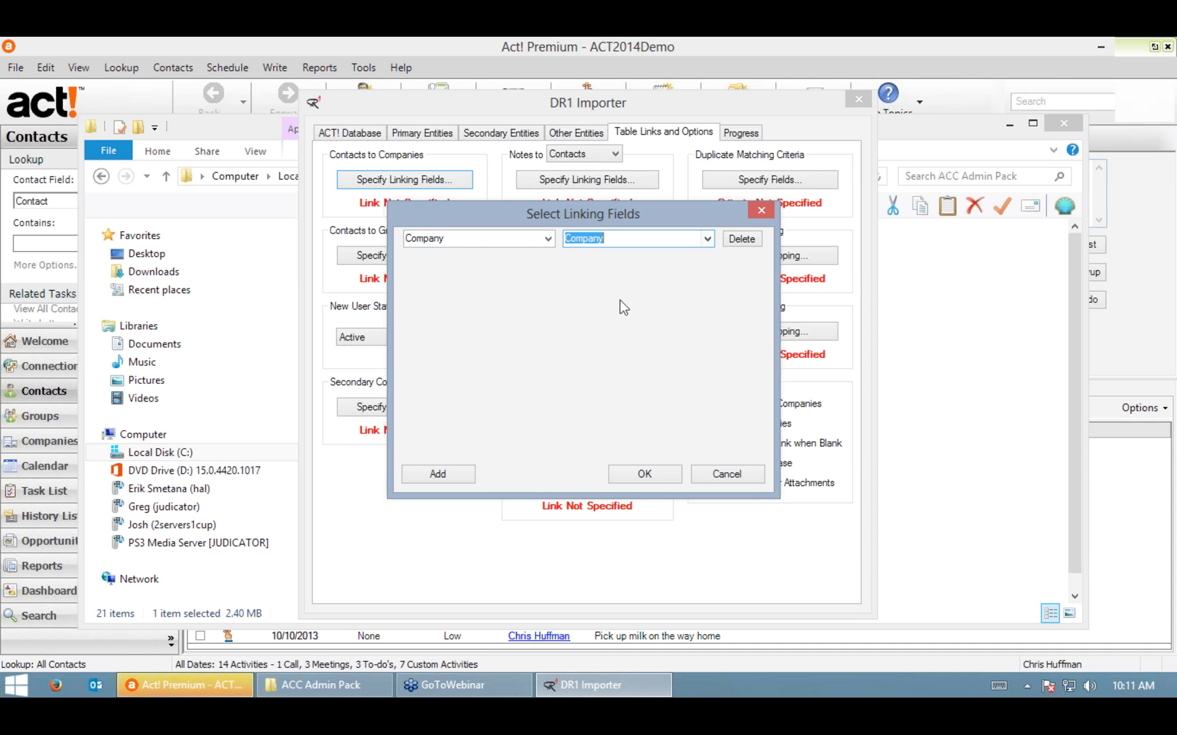
{"action": "left_click", "coordinate": [644, 476]}
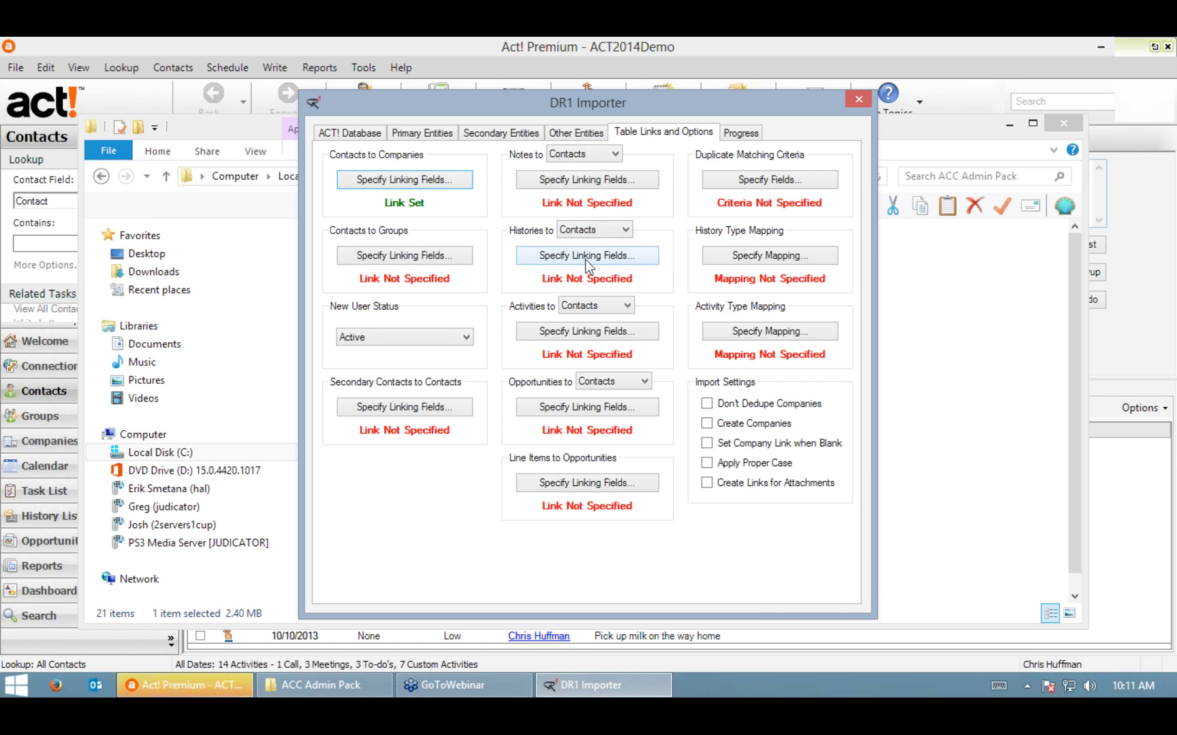
Step: Keep Contacts as the link target for Histories
{"action": "left_click", "coordinate": [571, 231]}
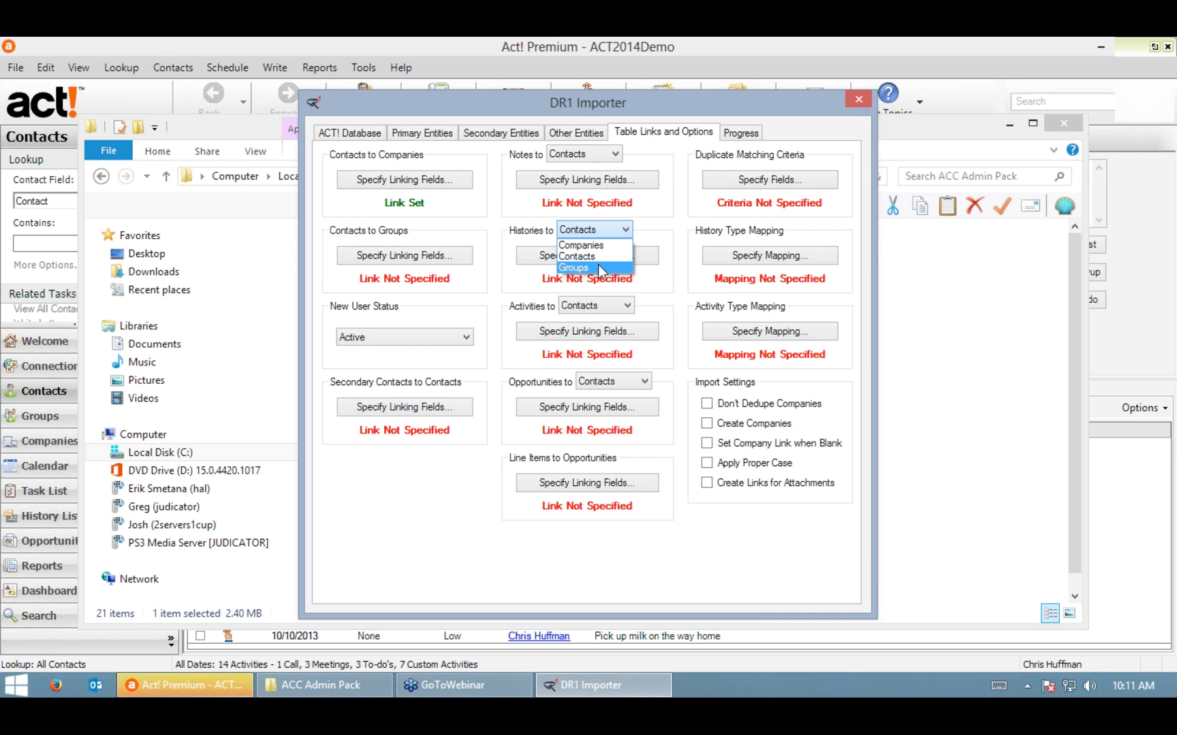
{"action": "left_click", "coordinate": [617, 231]}
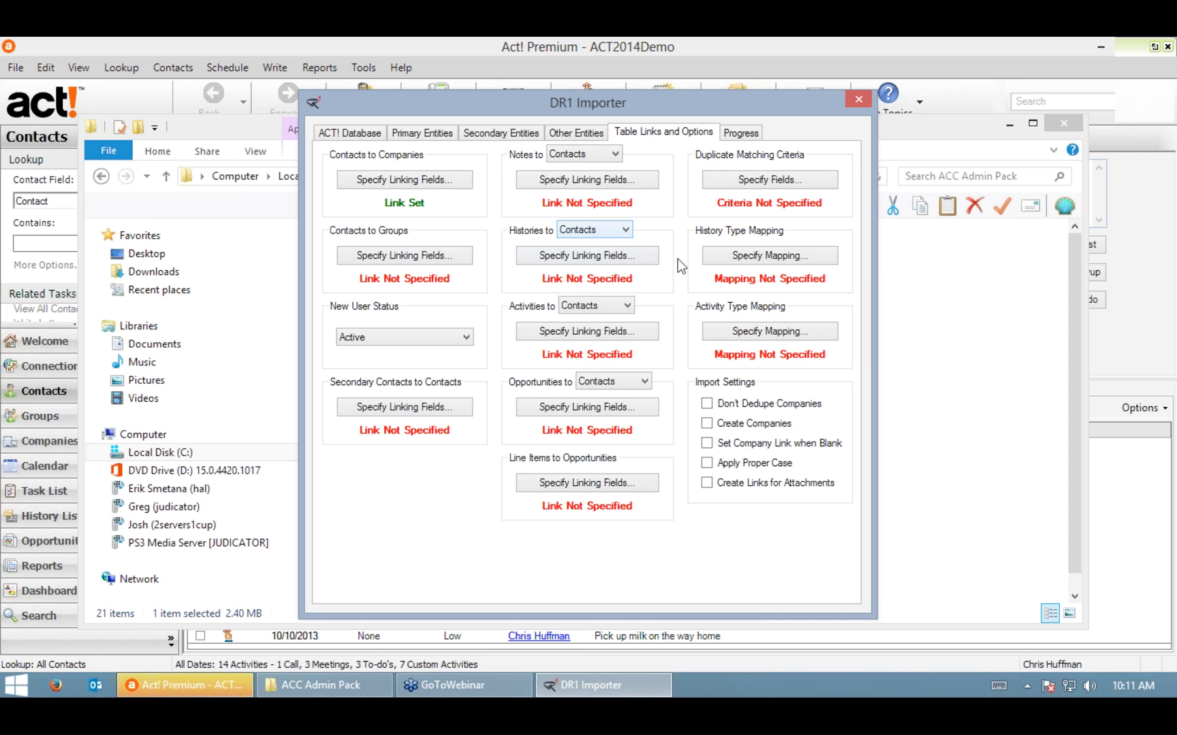
{"action": "left_click", "coordinate": [586, 230]}
{"action": "left_click", "coordinate": [585, 230]}
{"action": "left_click", "coordinate": [587, 231]}
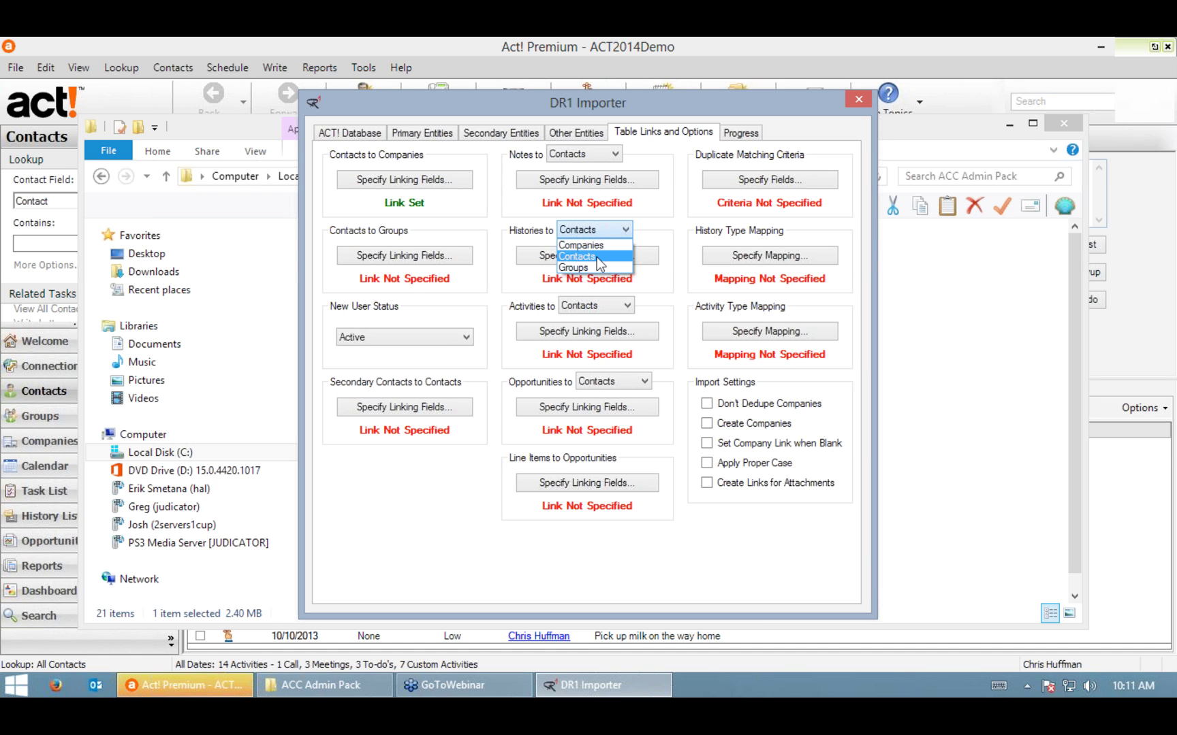
{"action": "left_click", "coordinate": [597, 257]}
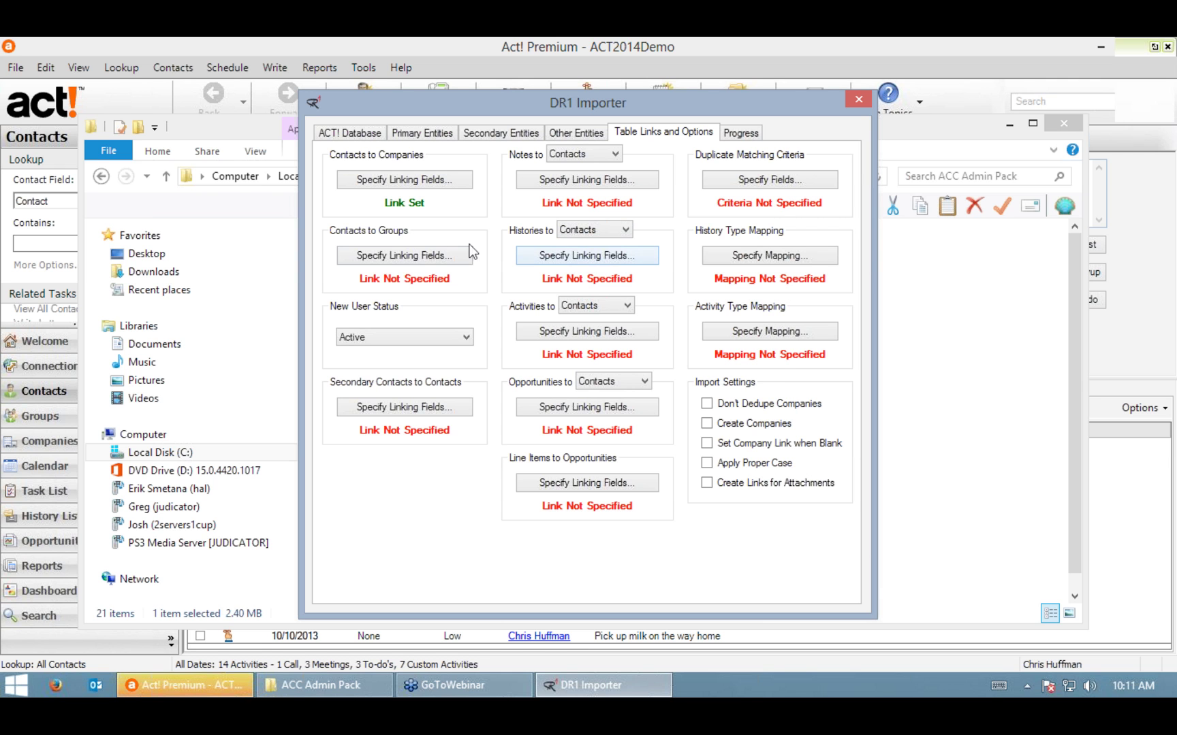
Step: Link histories to contacts on the Contact field, then open History Type Mapping
{"action": "left_click", "coordinate": [604, 260]}
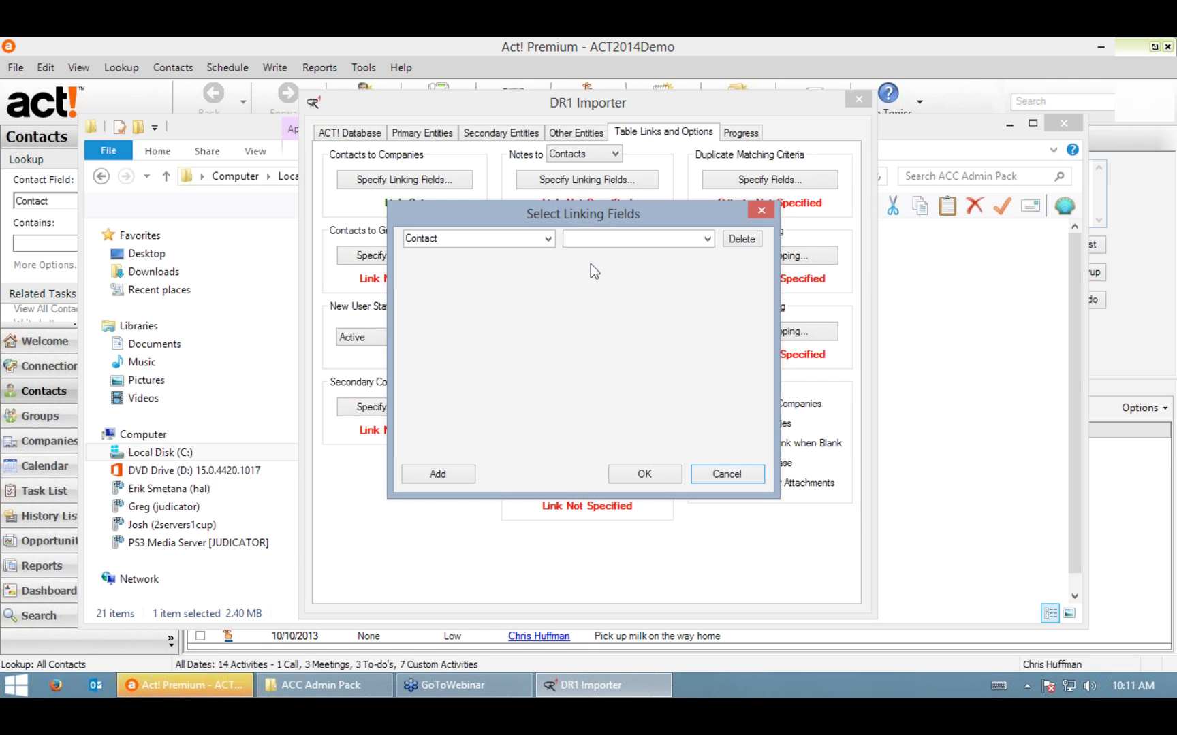
{"action": "left_click", "coordinate": [704, 240]}
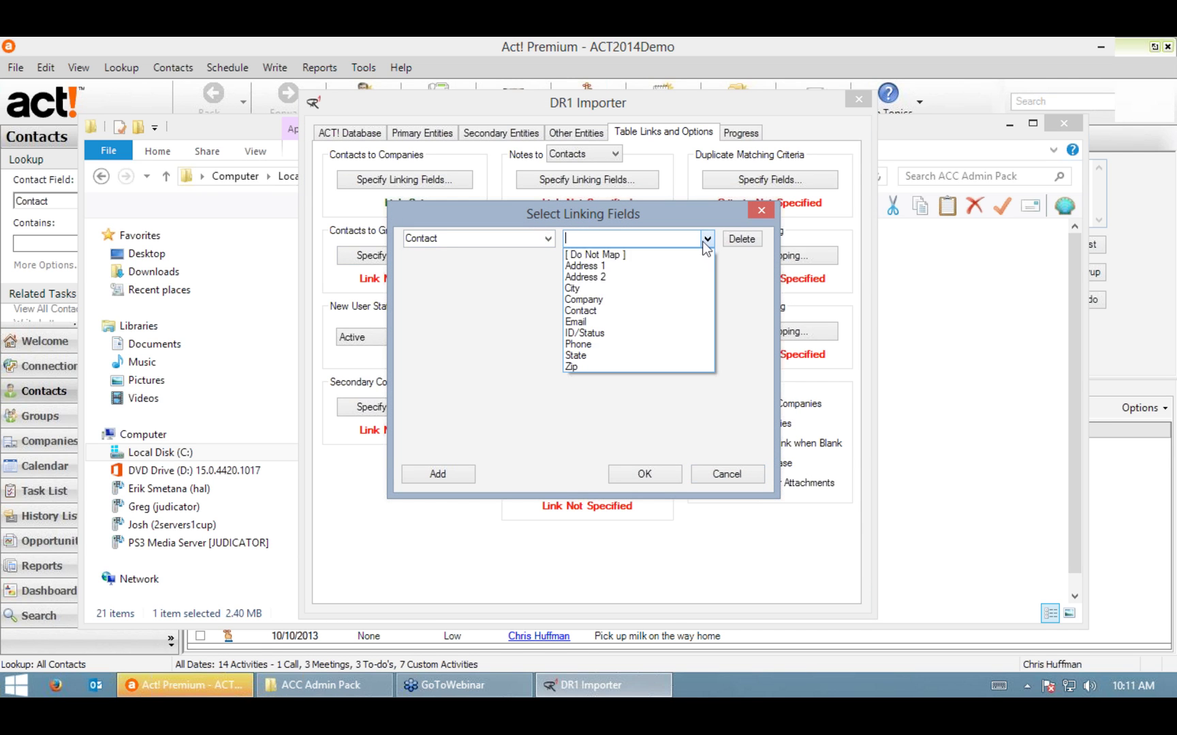
{"action": "left_click", "coordinate": [599, 310]}
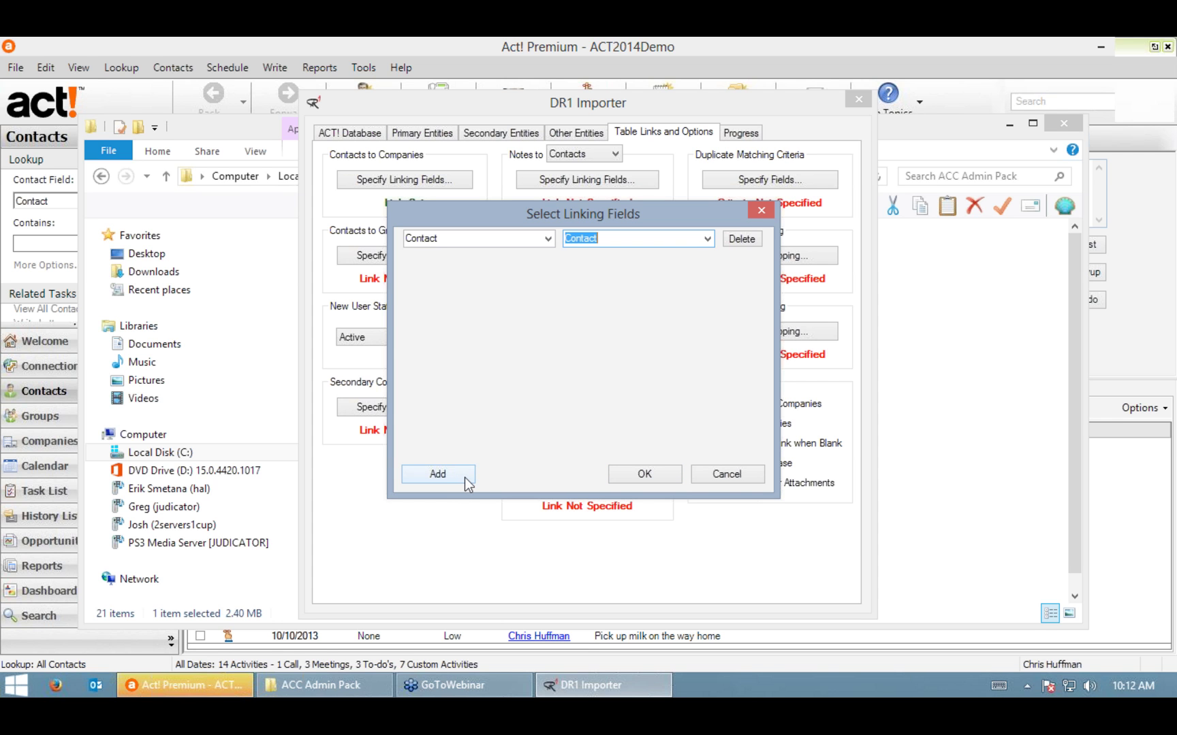
{"action": "left_click", "coordinate": [645, 476]}
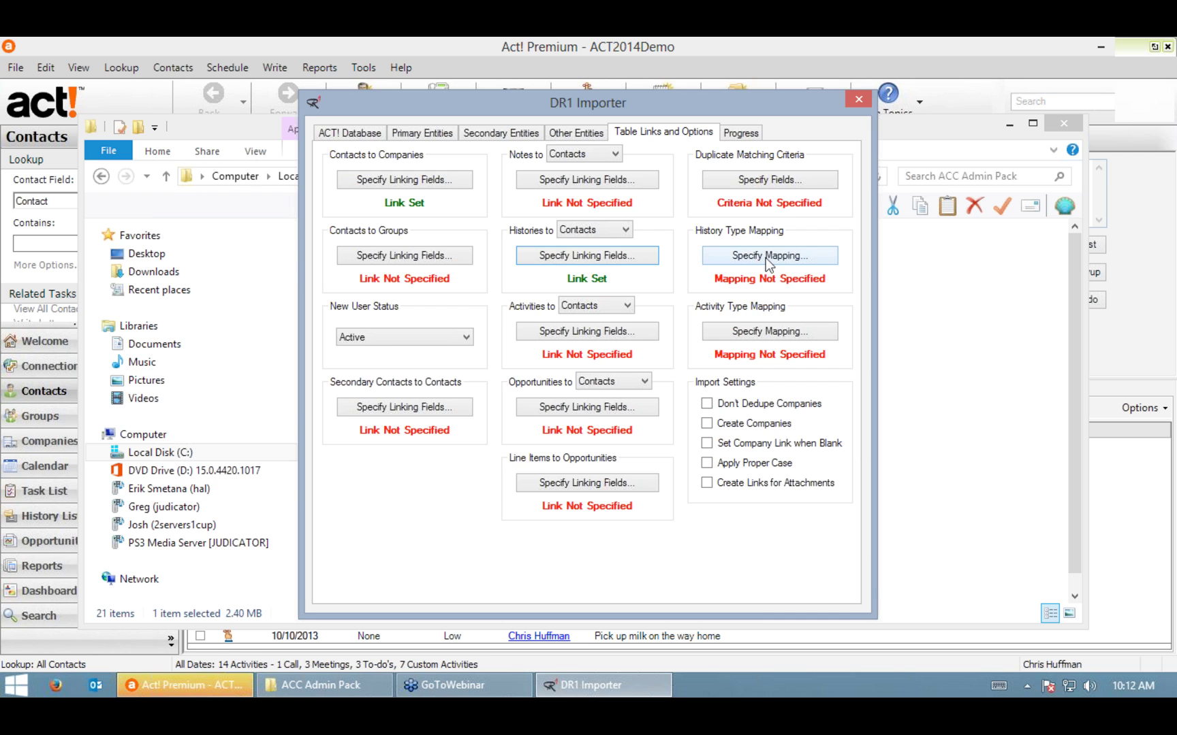
{"action": "left_click", "coordinate": [769, 256]}
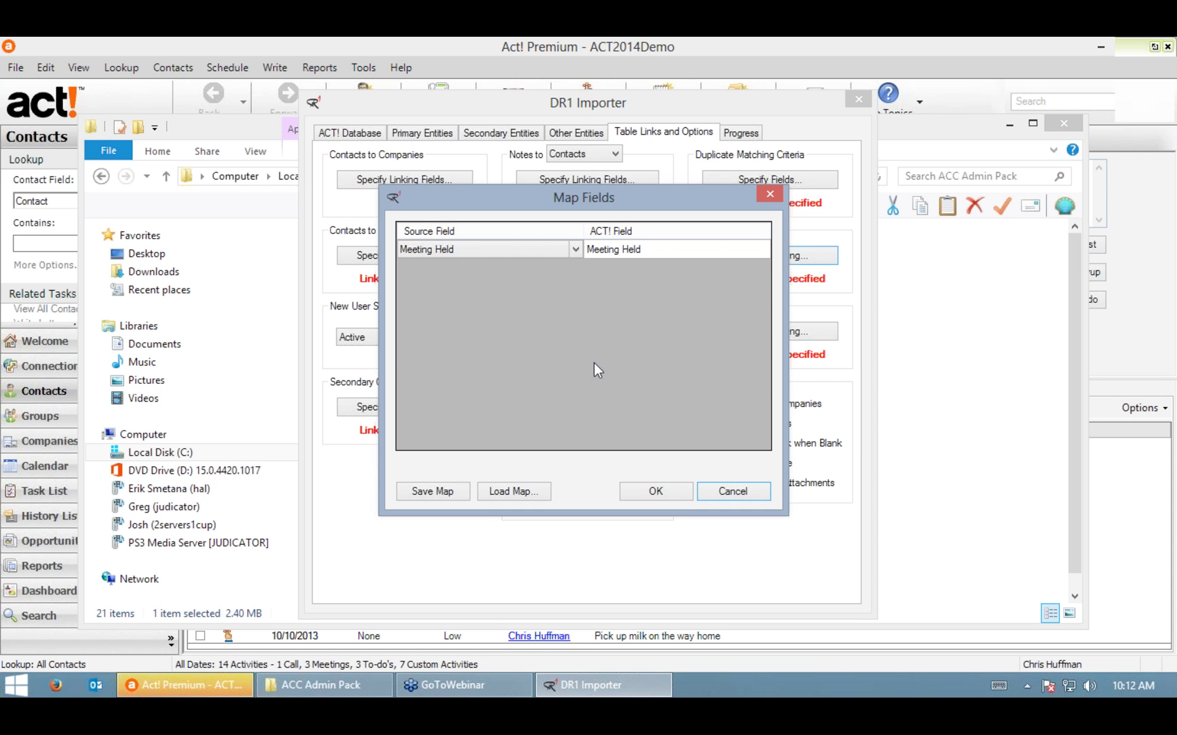
Step: Keep source Meeting Held mapped to Act!'s Meeting Held history type and accept the map
{"action": "left_click", "coordinate": [547, 252]}
{"action": "left_click", "coordinate": [574, 251]}
{"action": "left_click", "coordinate": [573, 252]}
{"action": "left_click", "coordinate": [702, 250]}
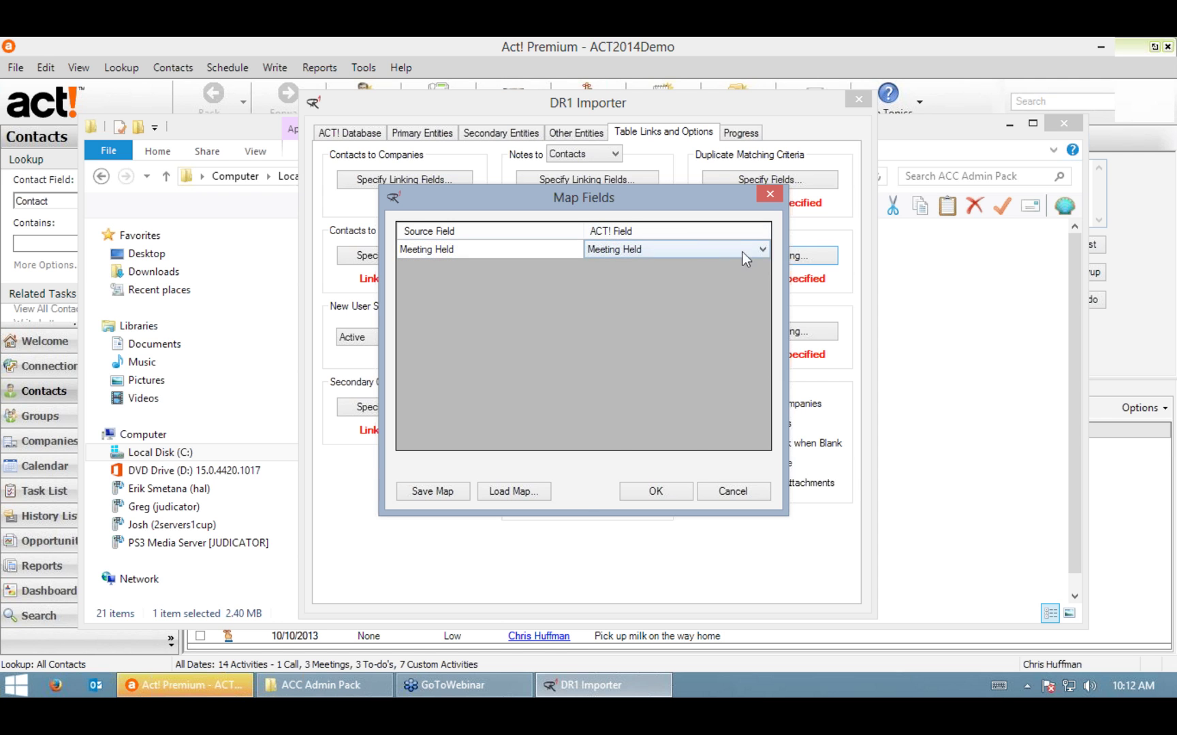
{"action": "left_click", "coordinate": [760, 251]}
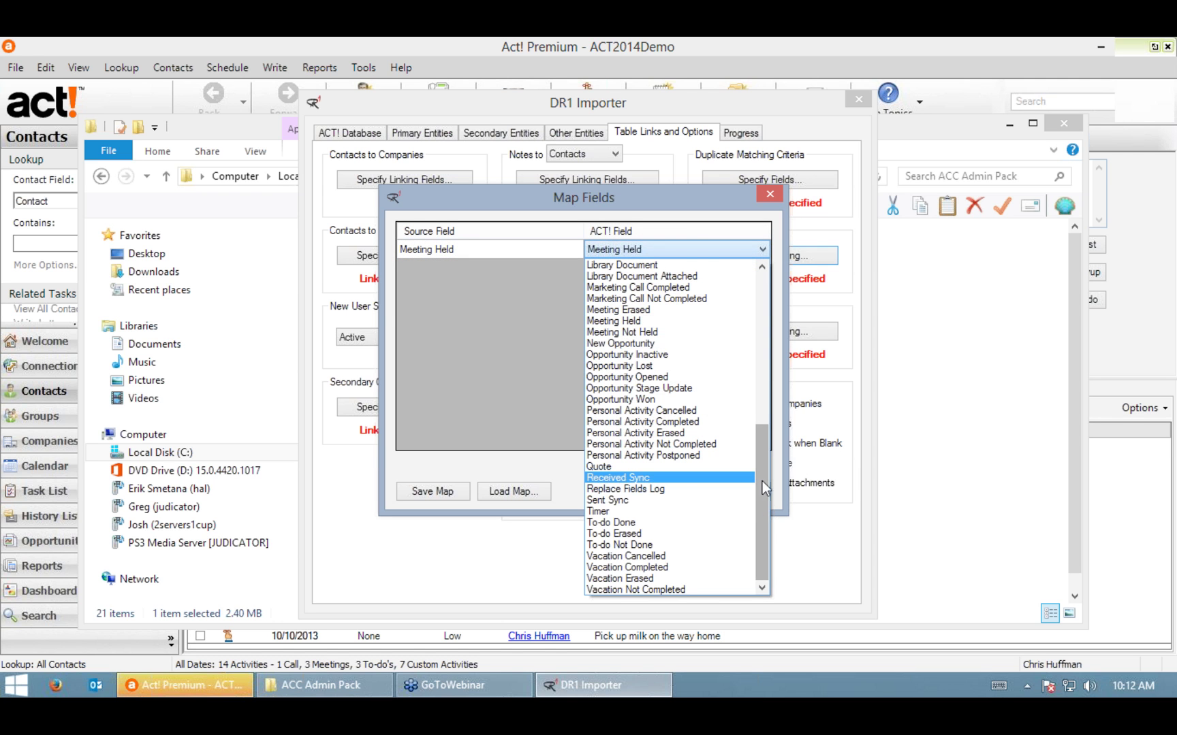
{"action": "left_click_drag", "start_coordinate": [756, 518], "coordinate": [751, 407]}
{"action": "left_click_drag", "start_coordinate": [752, 290], "coordinate": [780, 510]}
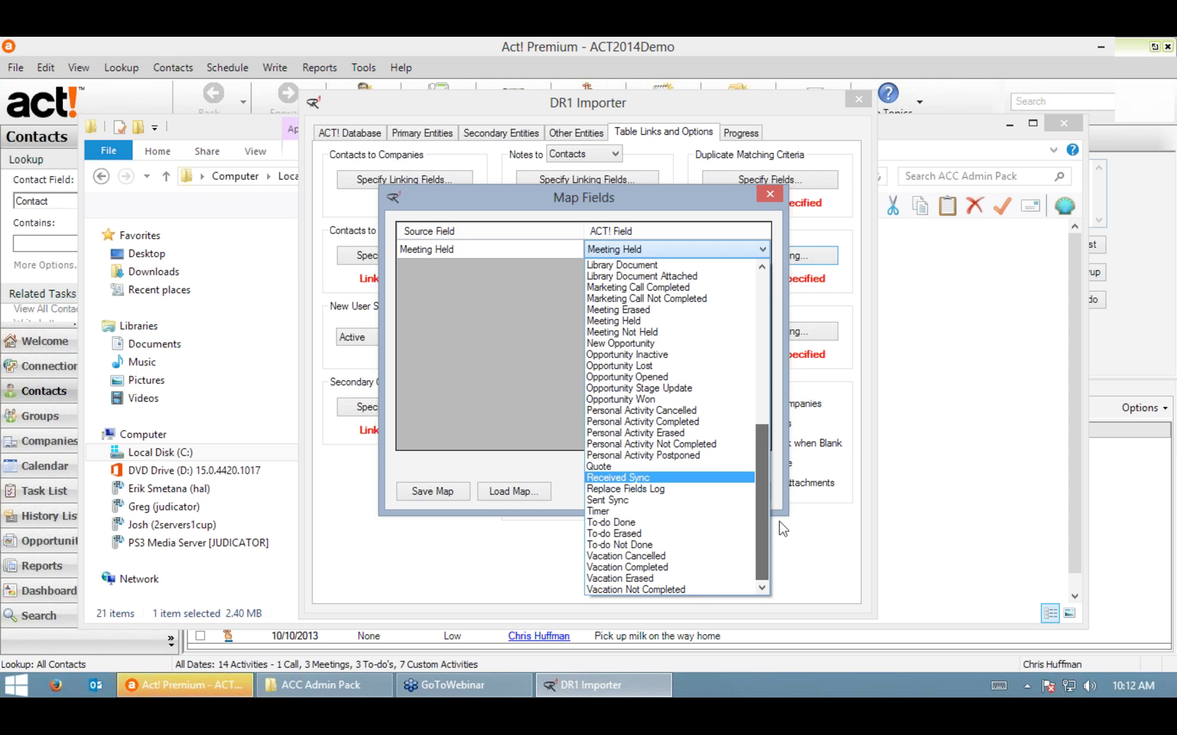
{"action": "left_click", "coordinate": [585, 204]}
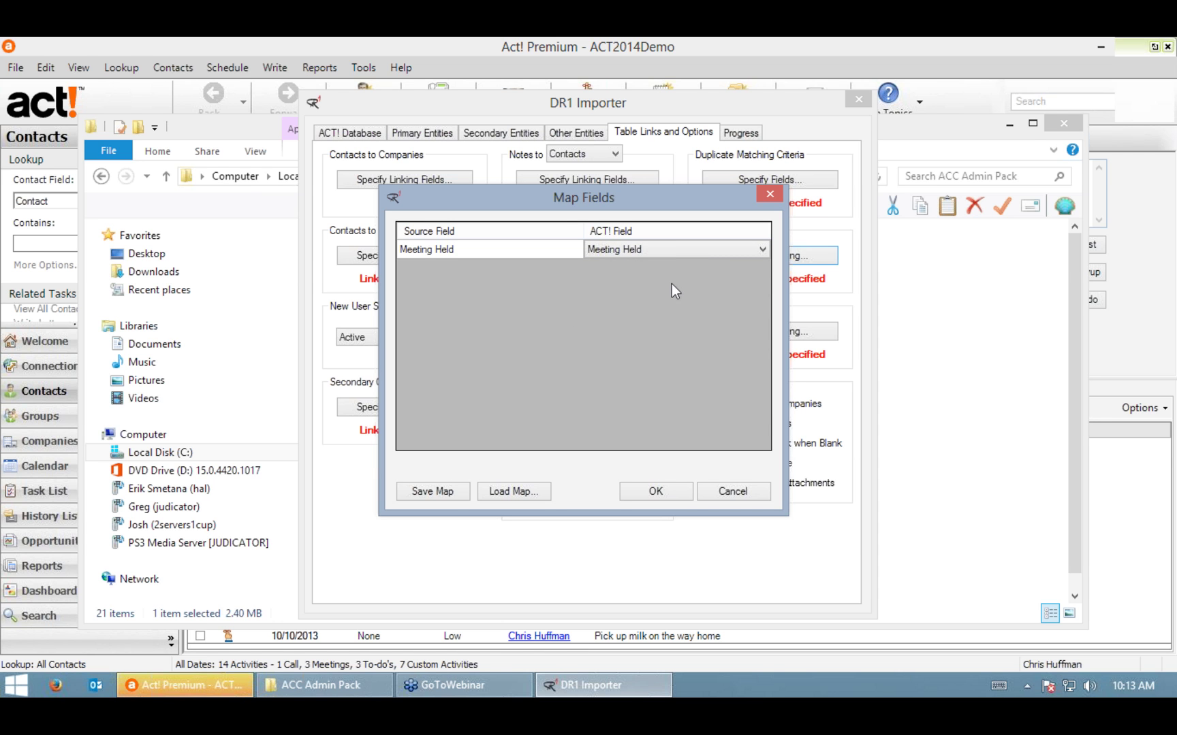
{"action": "left_click", "coordinate": [651, 492]}
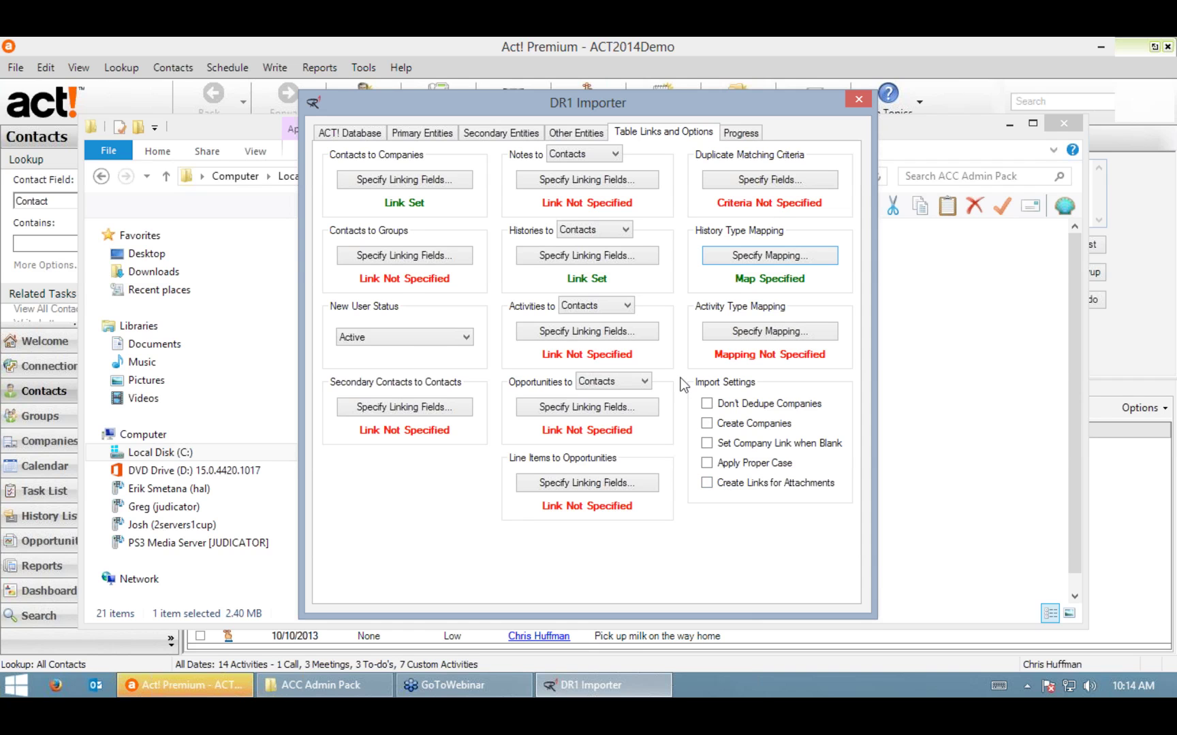
Step: On the Progress tab, generate the pre-import report
{"action": "left_click", "coordinate": [742, 133]}
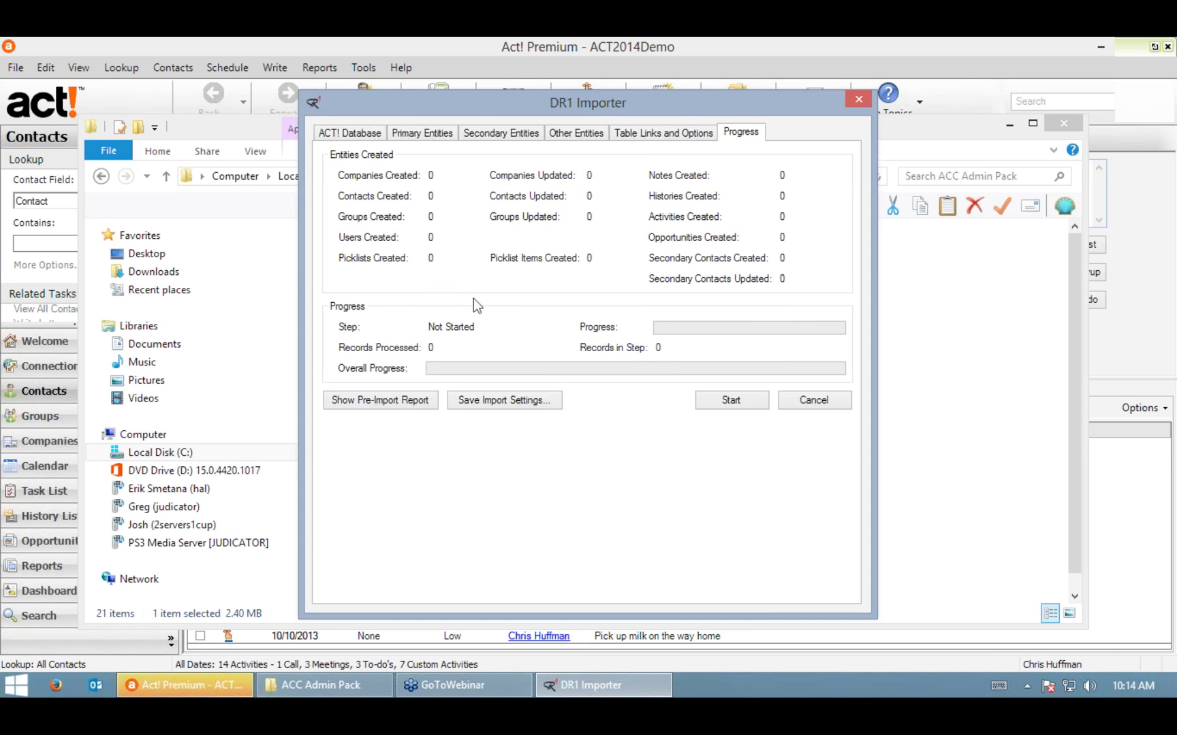
{"action": "left_click", "coordinate": [376, 401]}
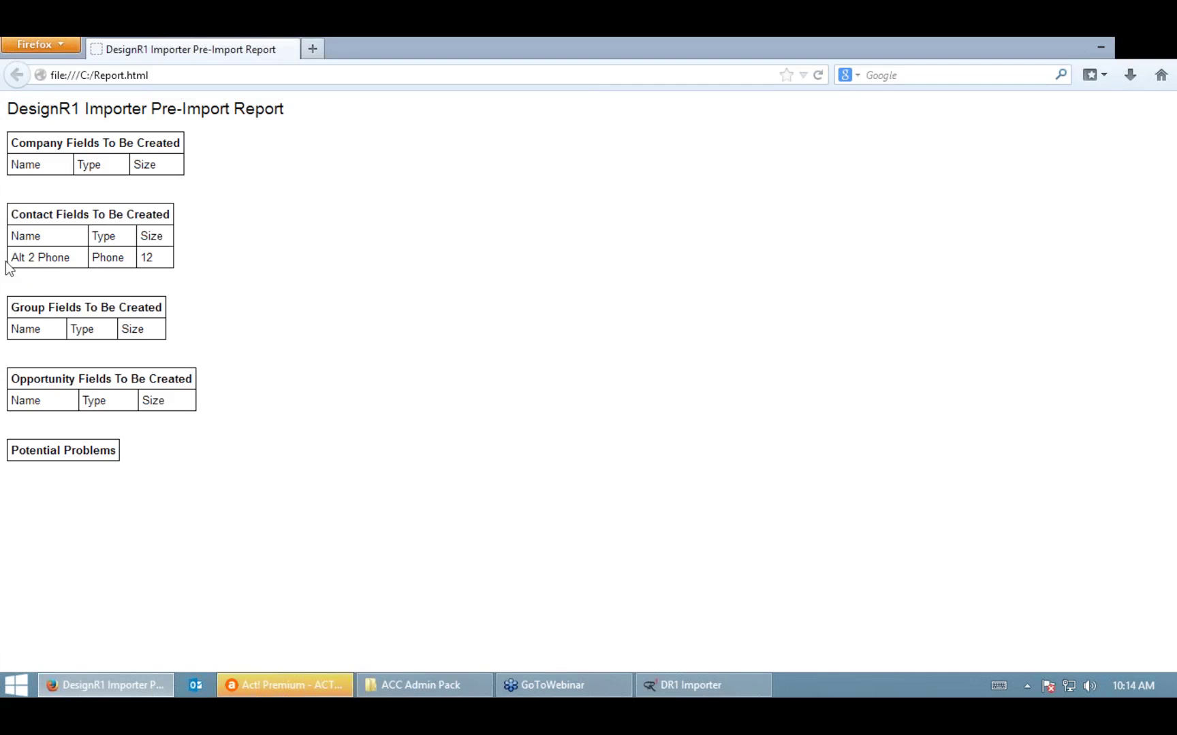
Step: Review the Alt 2 Phone field and Potential Problems in the report, then close Firefox
{"action": "left_click_drag", "start_coordinate": [11, 257], "coordinate": [151, 259]}
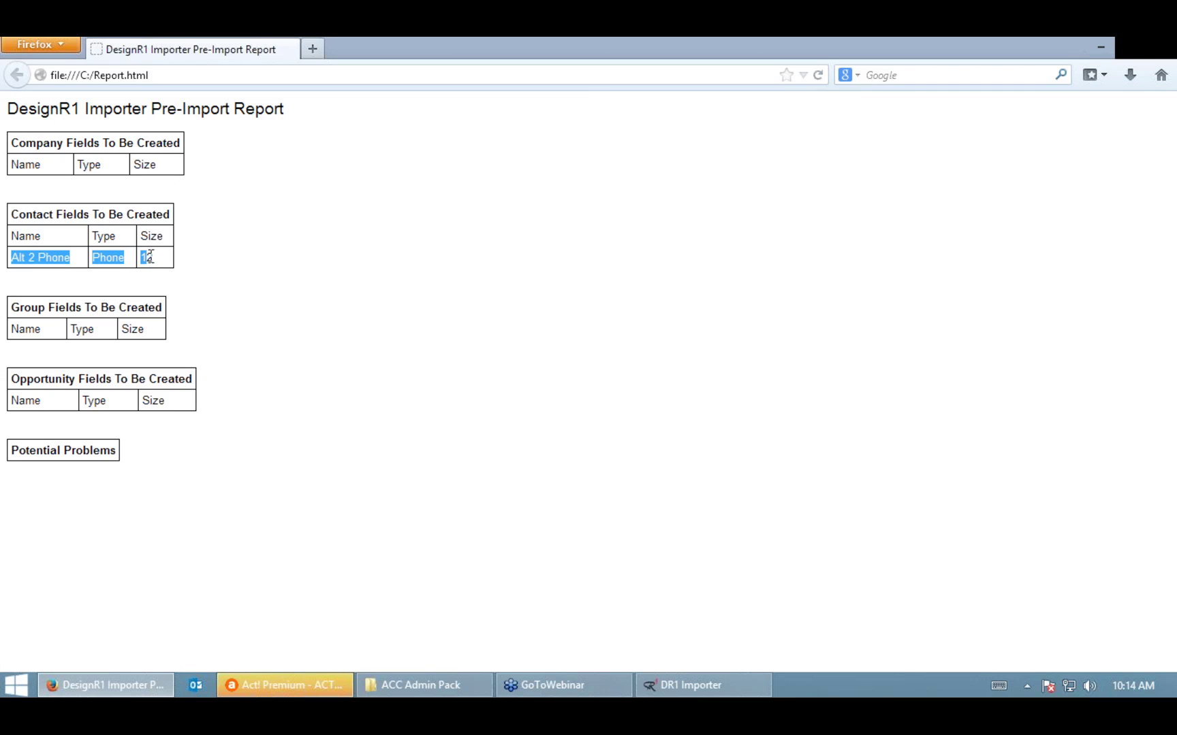
{"action": "left_click", "coordinate": [70, 262]}
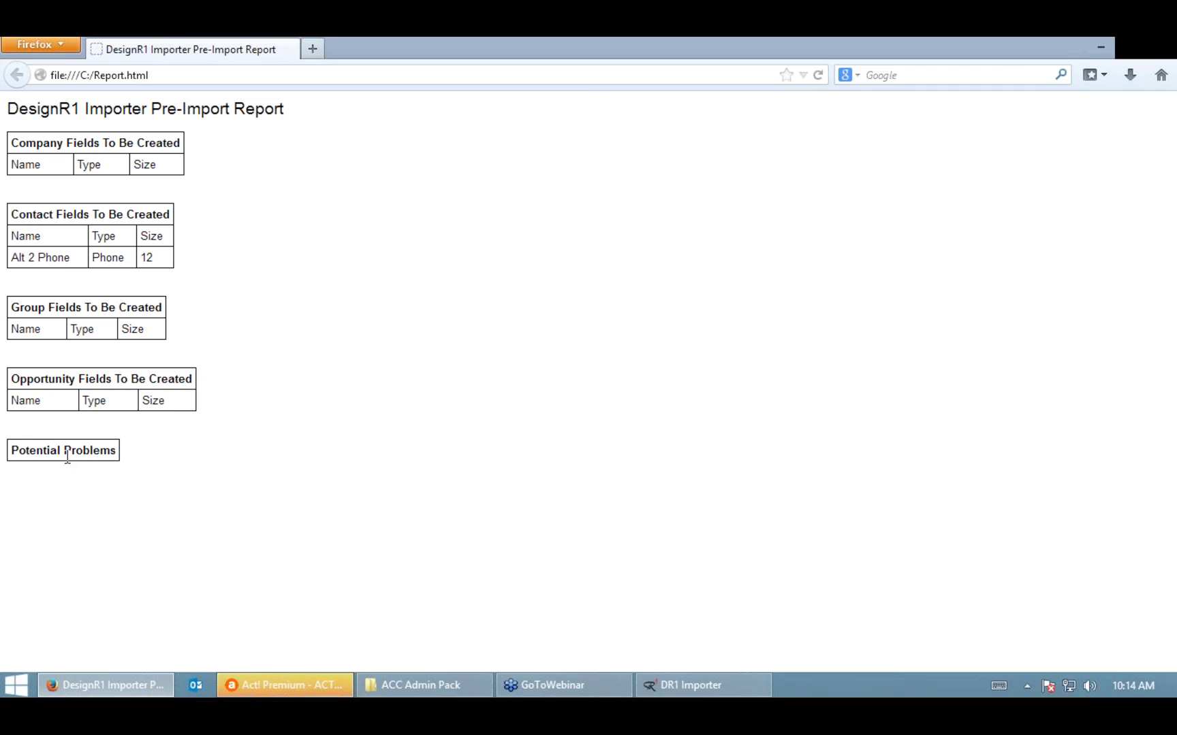
{"action": "left_click_drag", "start_coordinate": [12, 451], "coordinate": [115, 452]}
{"action": "left_click", "coordinate": [157, 463]}
{"action": "left_click", "coordinate": [1155, 49]}
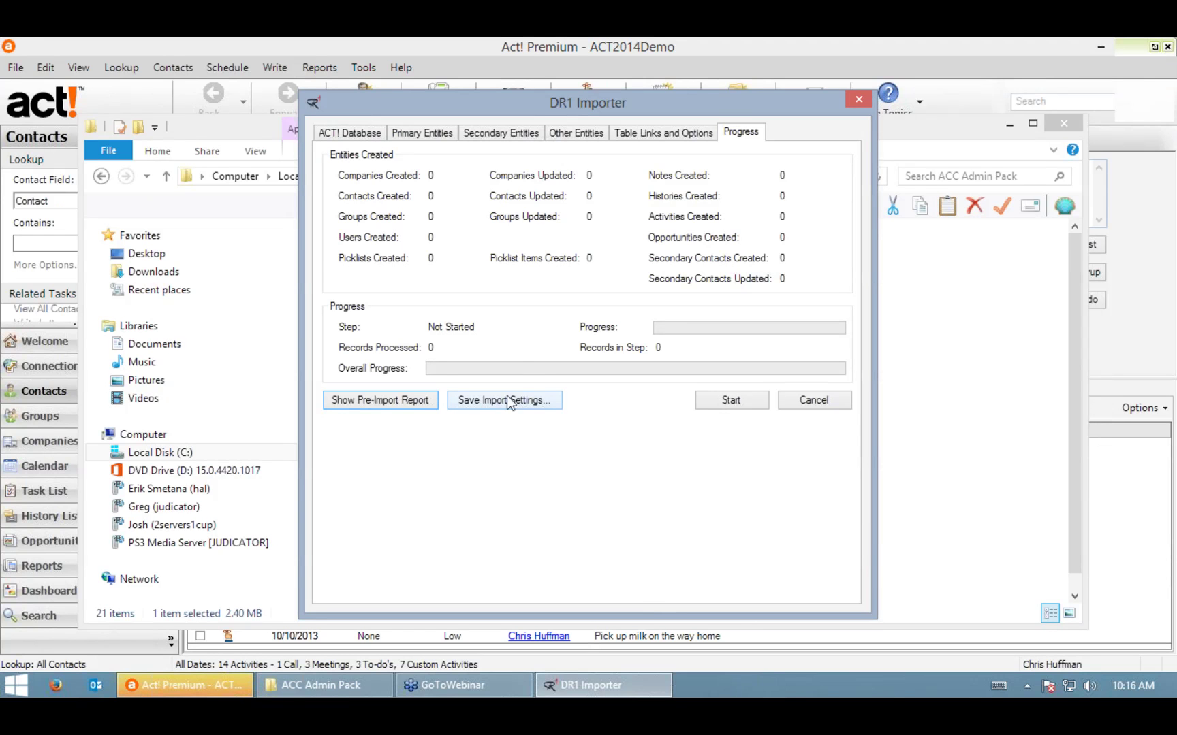
Step: Start the import, dismissing the mapping table window that pops up
{"action": "left_click", "coordinate": [731, 402]}
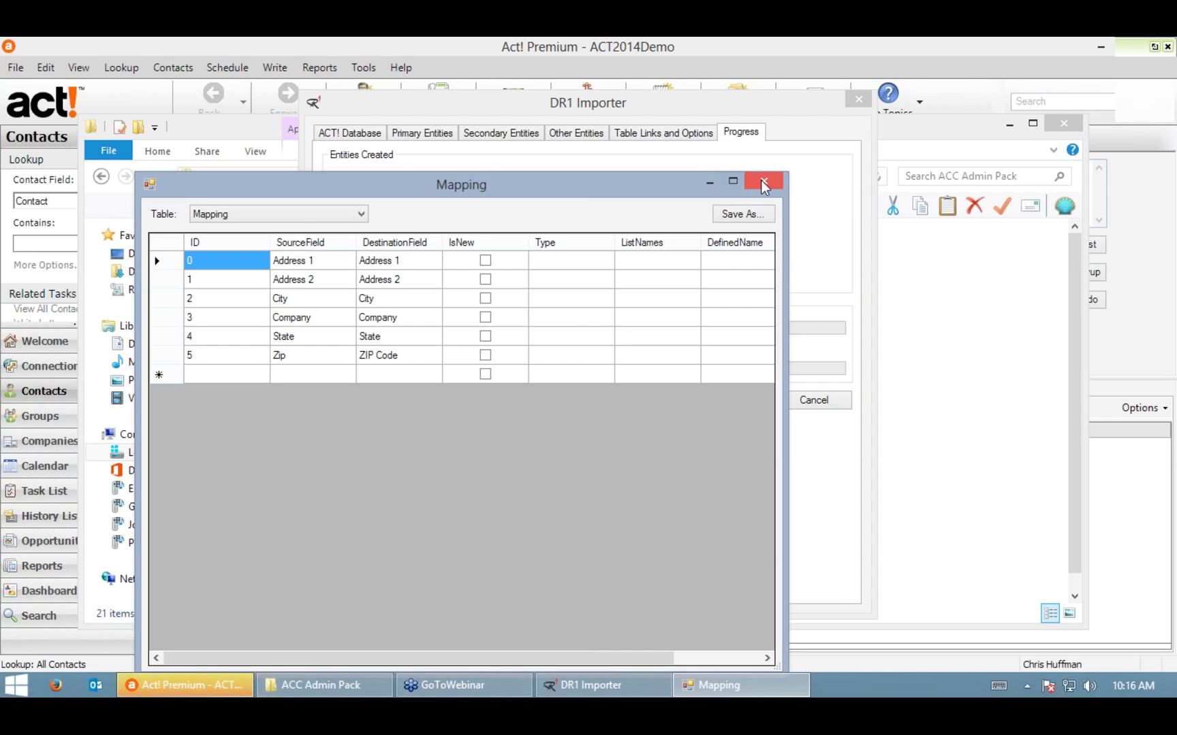
{"action": "left_click", "coordinate": [764, 181]}
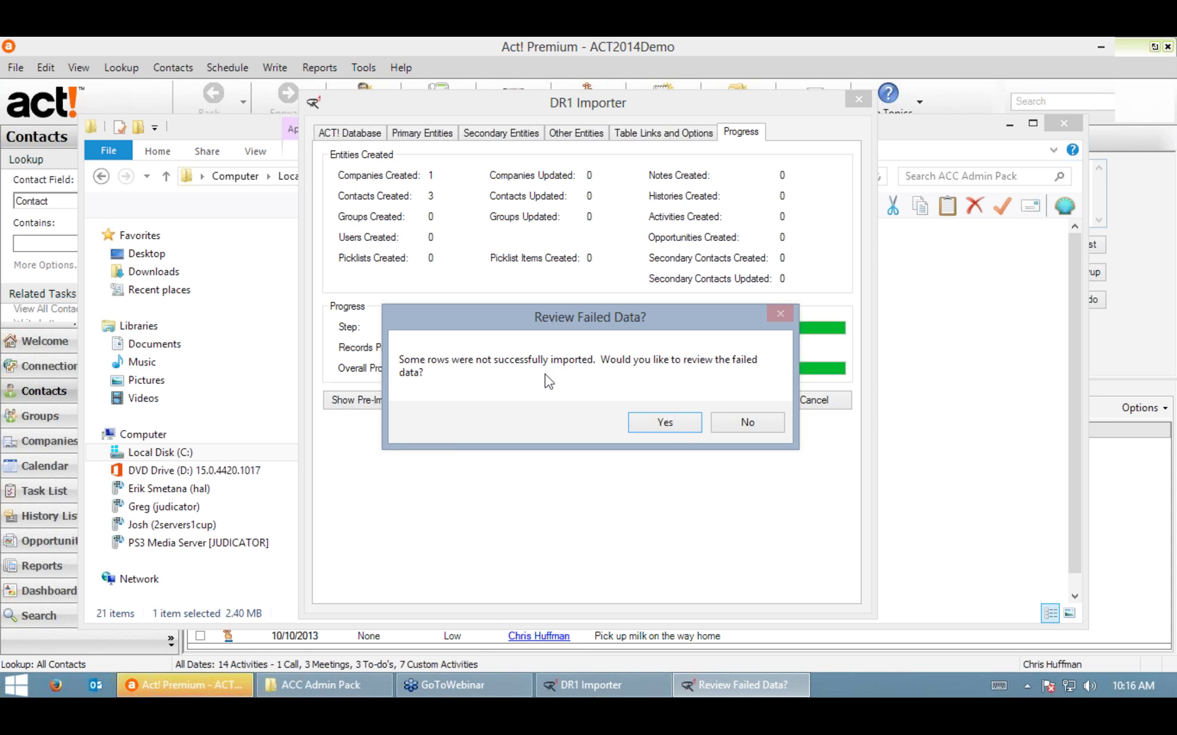
Step: Open the failed data in Excel, inspect the unimported Sample Meeting history row, then return to Act!
{"action": "left_click", "coordinate": [664, 423]}
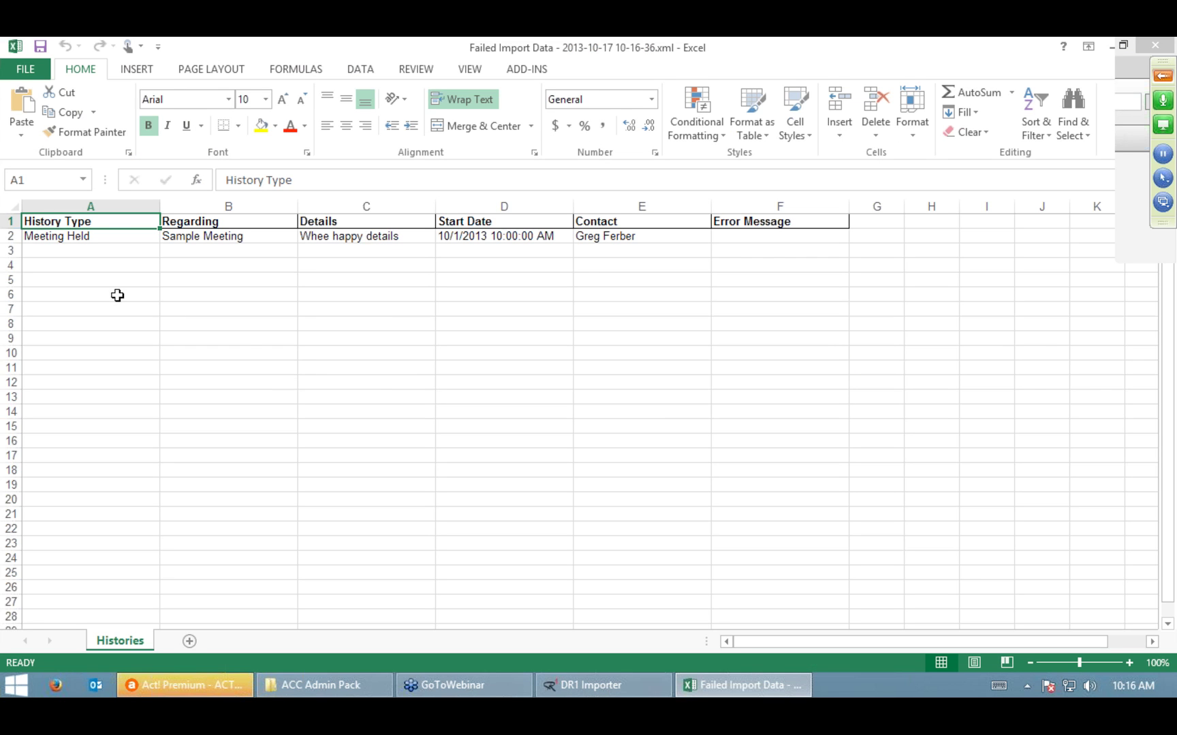
{"action": "left_click", "coordinate": [100, 237]}
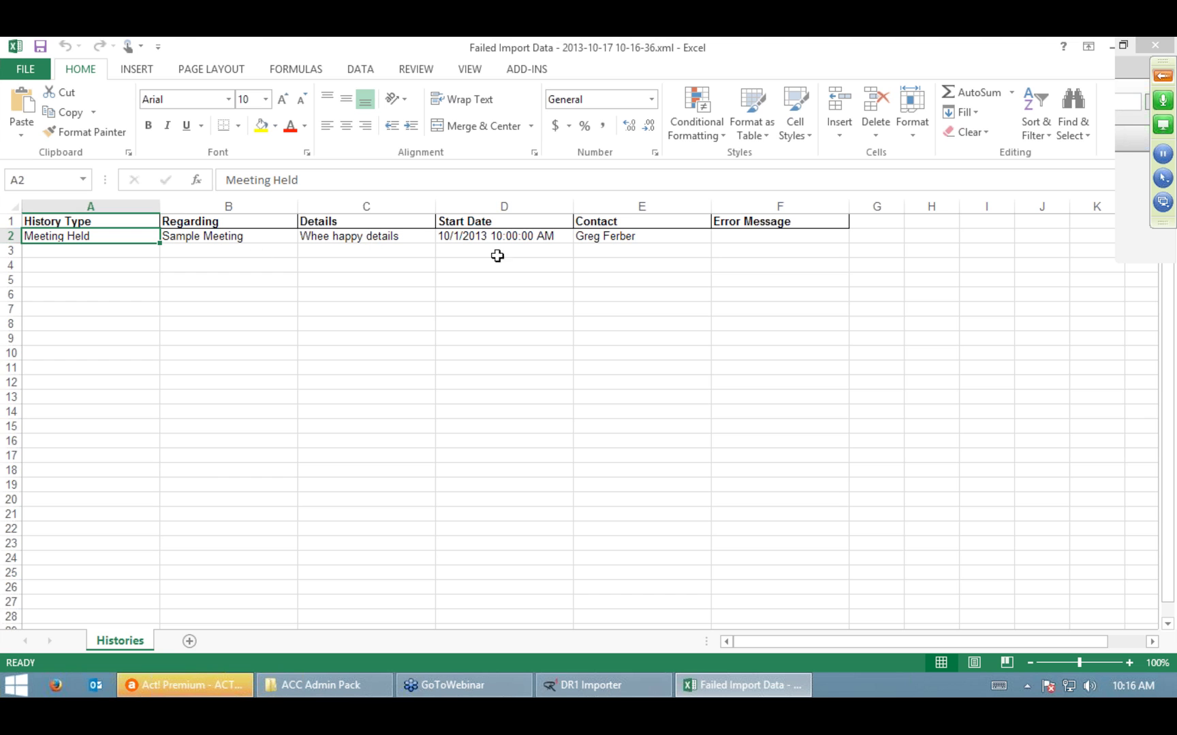
{"action": "left_click", "coordinate": [633, 241]}
{"action": "left_click", "coordinate": [262, 455]}
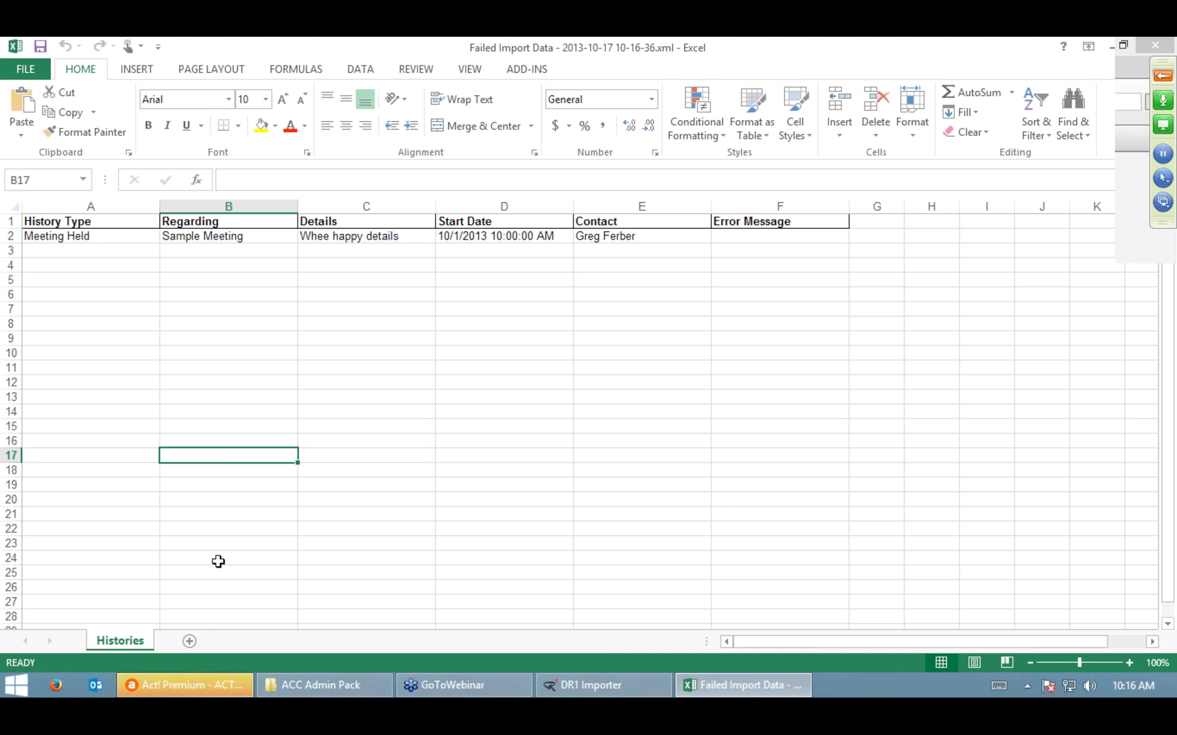
{"action": "left_click", "coordinate": [780, 239]}
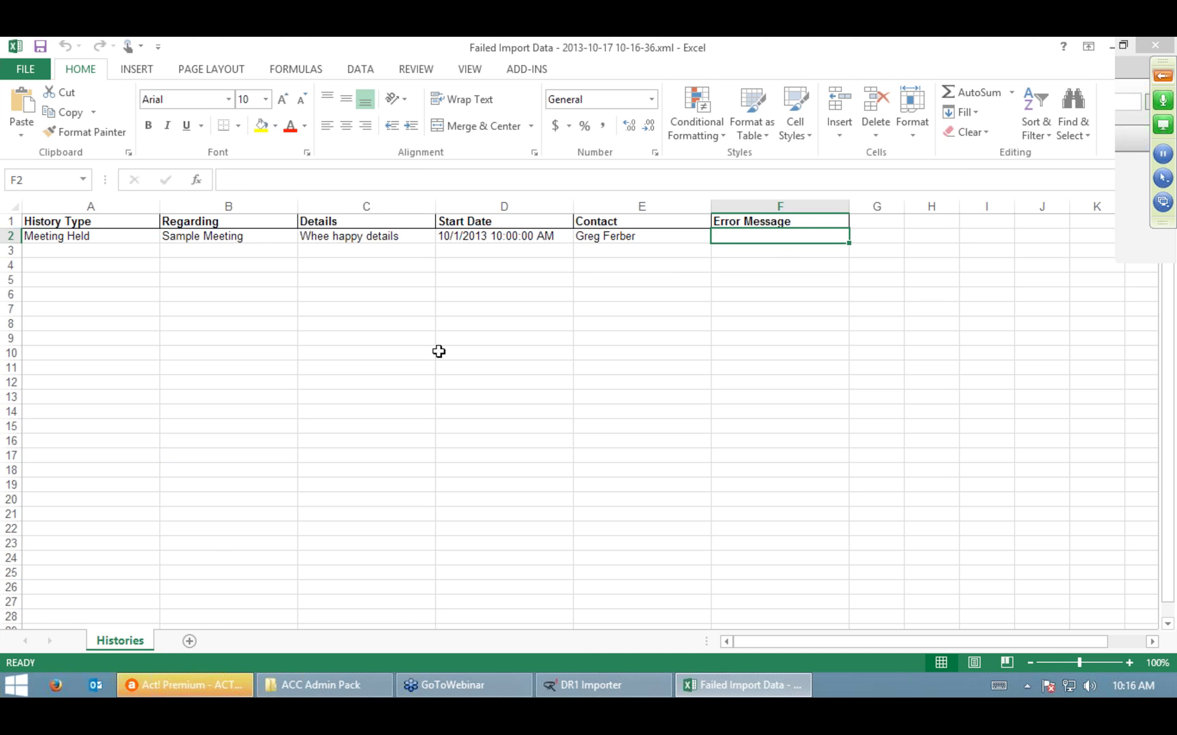
{"action": "left_click_drag", "start_coordinate": [68, 232], "coordinate": [730, 235]}
{"action": "left_click", "coordinate": [730, 353]}
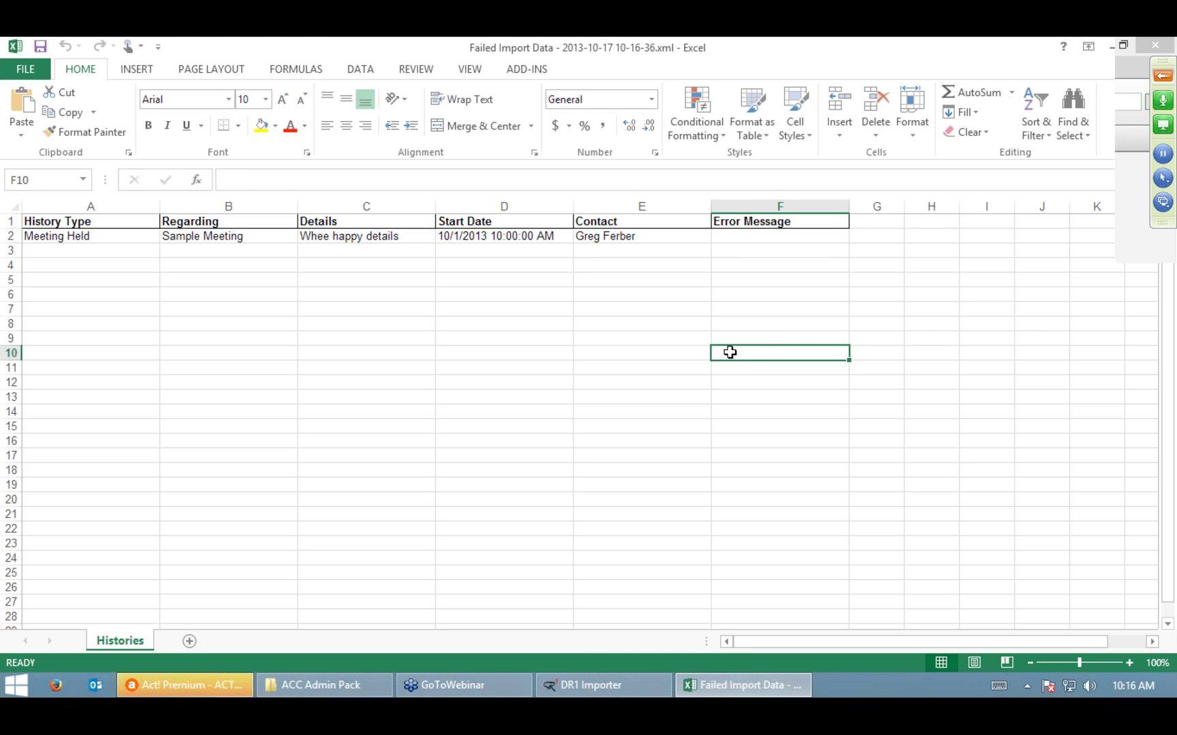
{"action": "left_click", "coordinate": [614, 693]}
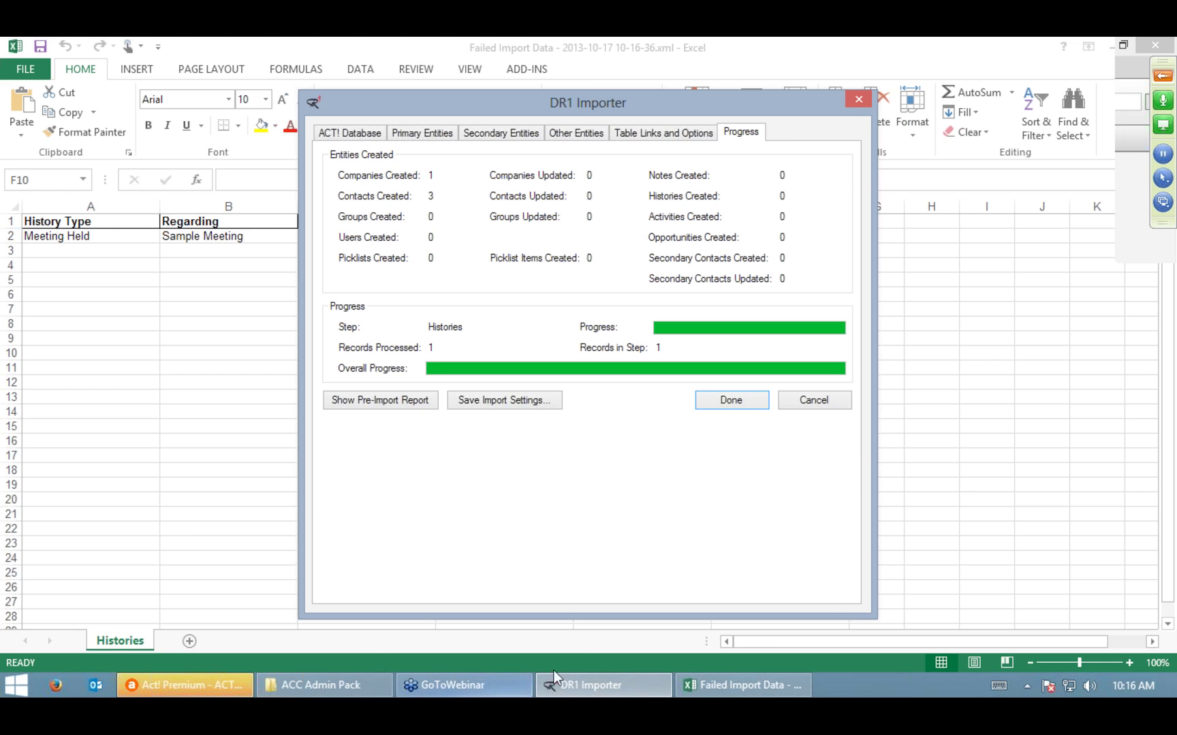
{"action": "left_click", "coordinate": [181, 692]}
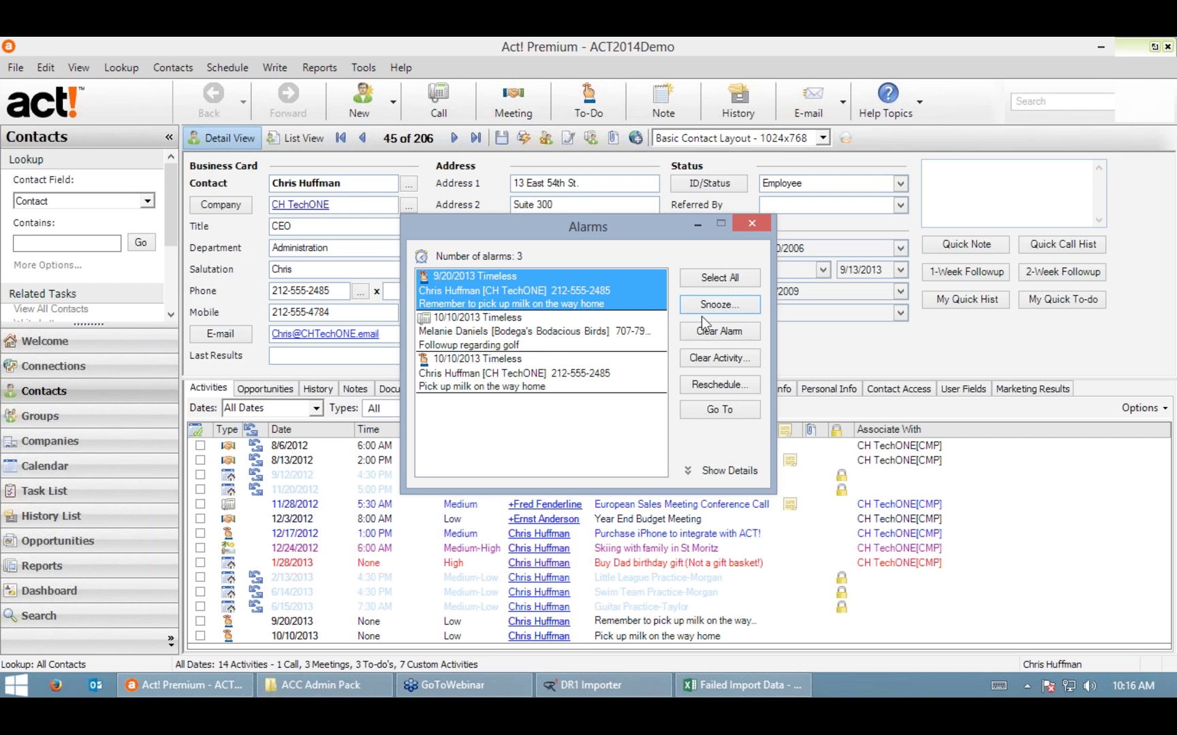
Step: Dismiss Alarms and look up contacts whose Company is DesignR1
{"action": "left_click", "coordinate": [756, 224]}
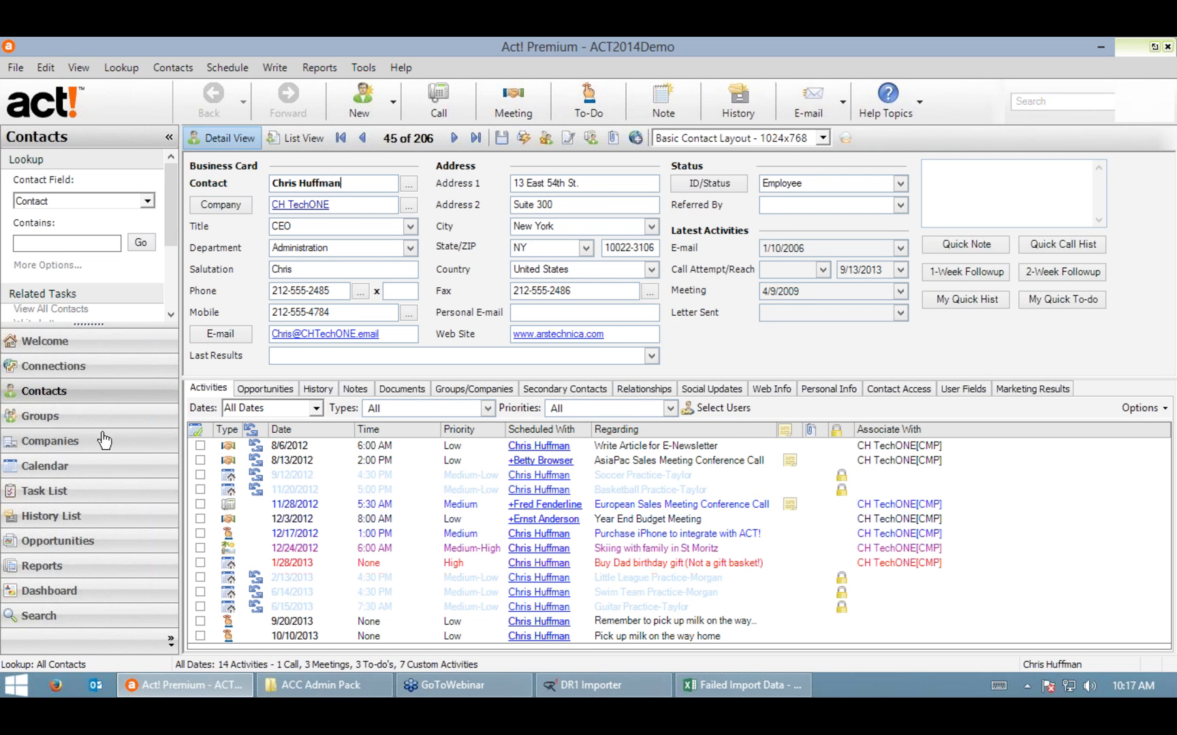
{"action": "left_click", "coordinate": [40, 203]}
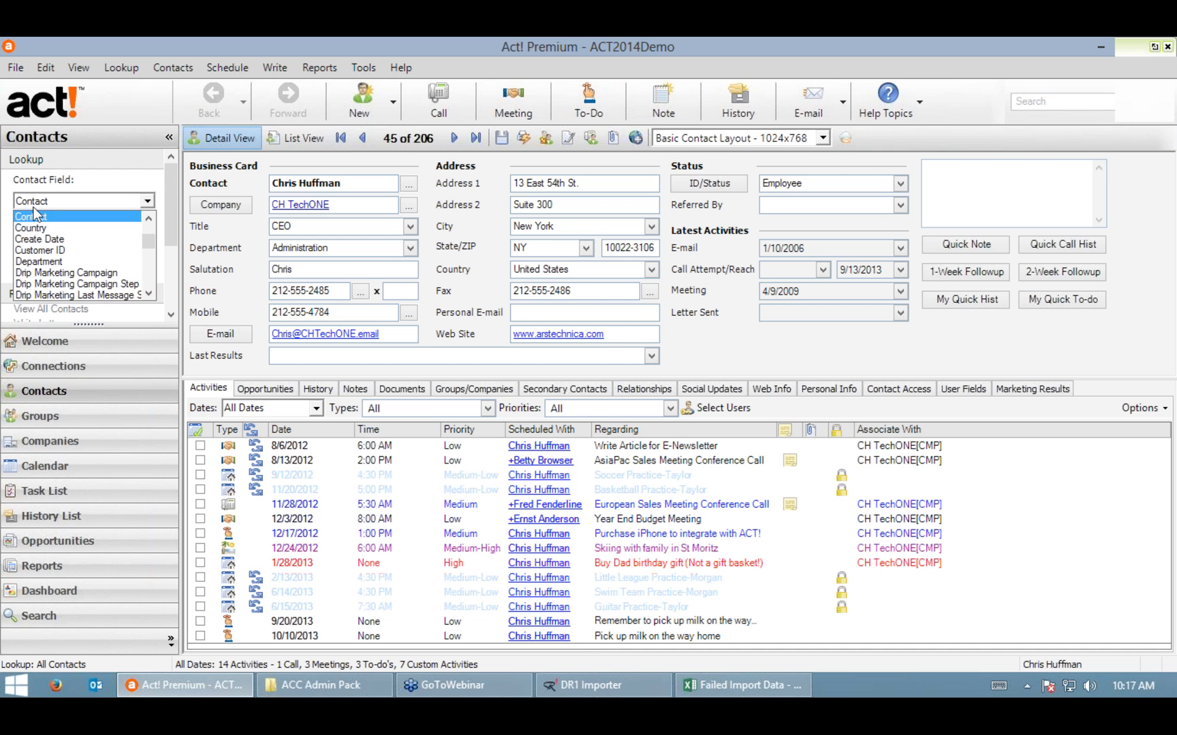
{"action": "scroll", "coordinate": [58, 234], "scroll_direction": "up", "scroll_amount": 3}
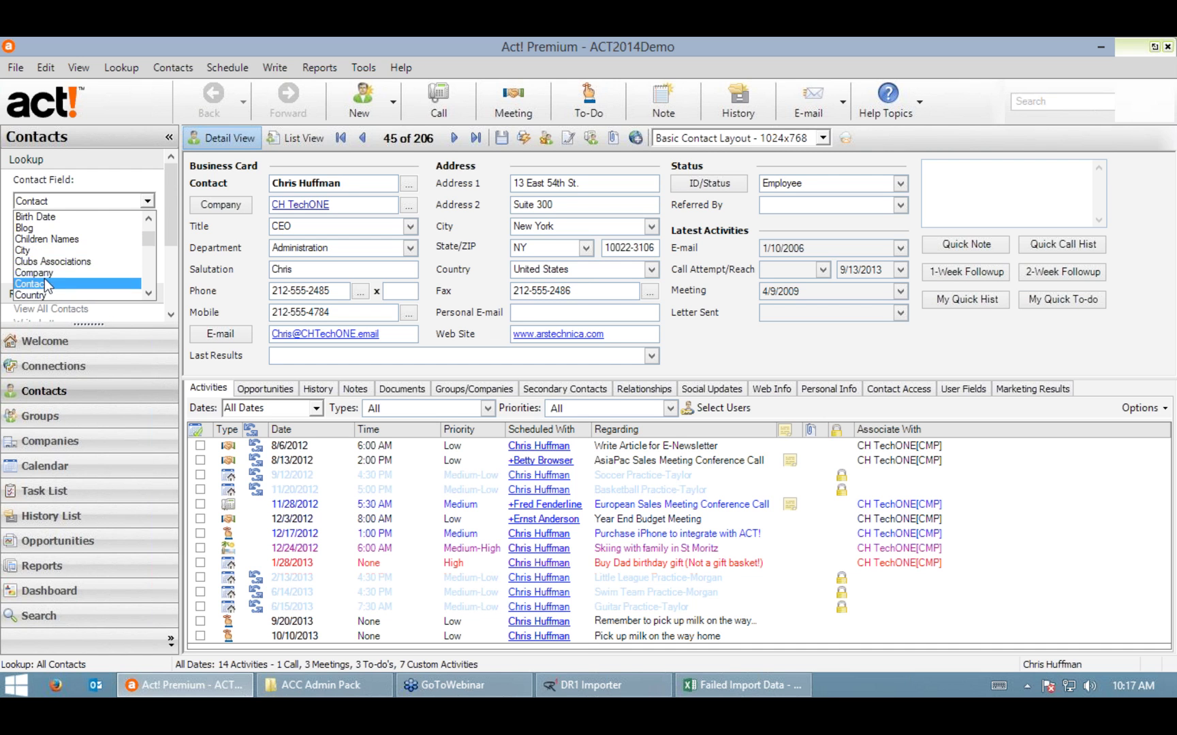
{"action": "left_click", "coordinate": [45, 278]}
{"action": "left_click", "coordinate": [49, 202]}
{"action": "scroll", "coordinate": [45, 261], "scroll_direction": "up", "scroll_amount": 1}
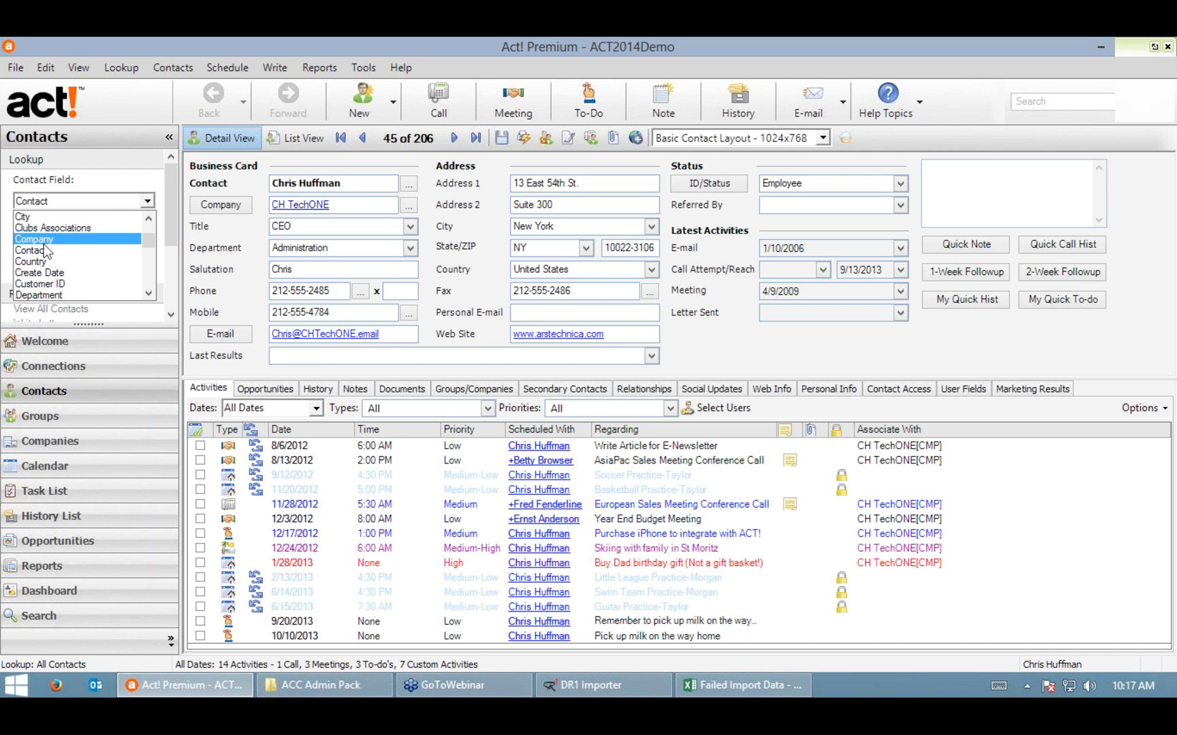
{"action": "left_click", "coordinate": [48, 239]}
{"action": "left_click", "coordinate": [50, 241]}
{"action": "type", "text": "Desig"}
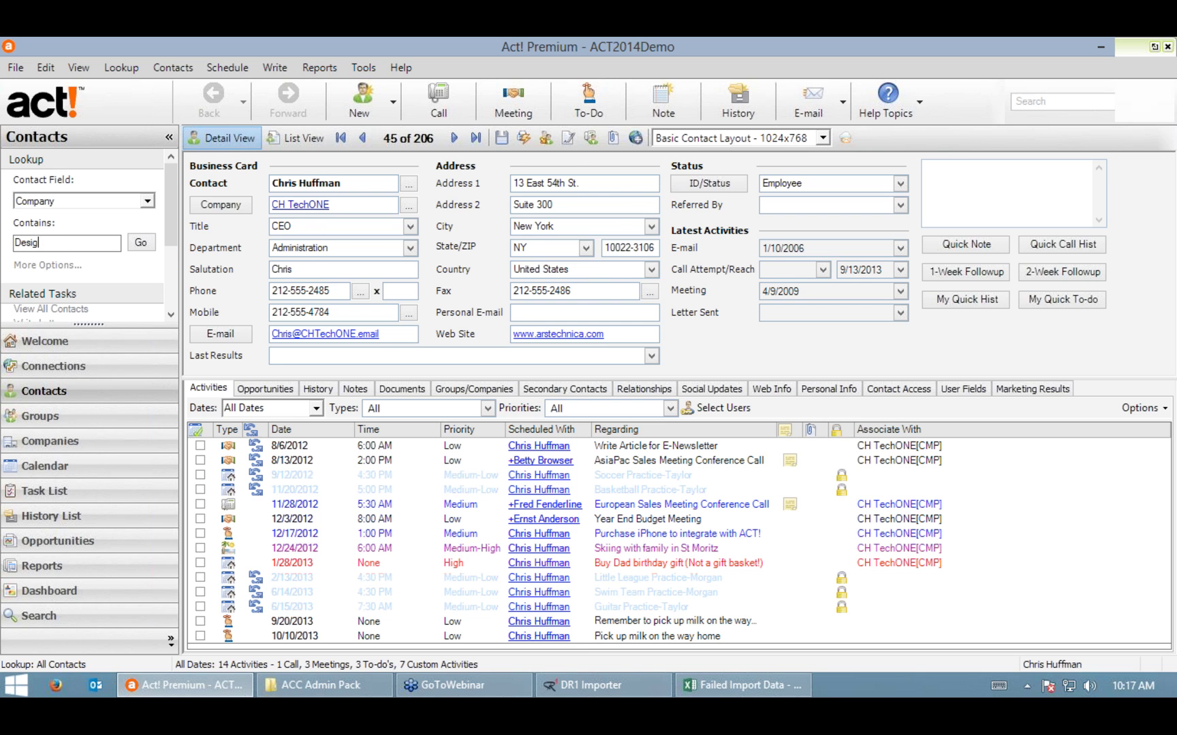
{"action": "type", "text": "nR1"}
{"action": "key", "text": "Return"}
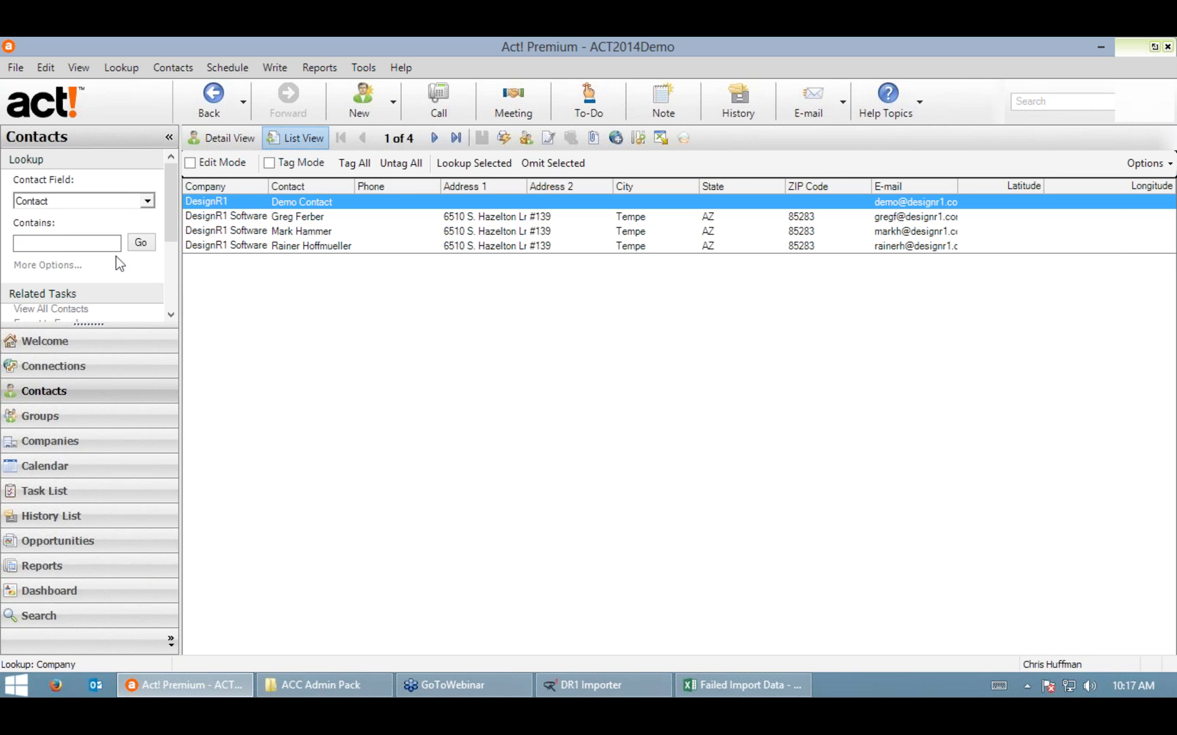
Step: Link the second DesignR1 contact to the DesignR1 Software company and save the record
{"action": "double_click", "coordinate": [312, 222]}
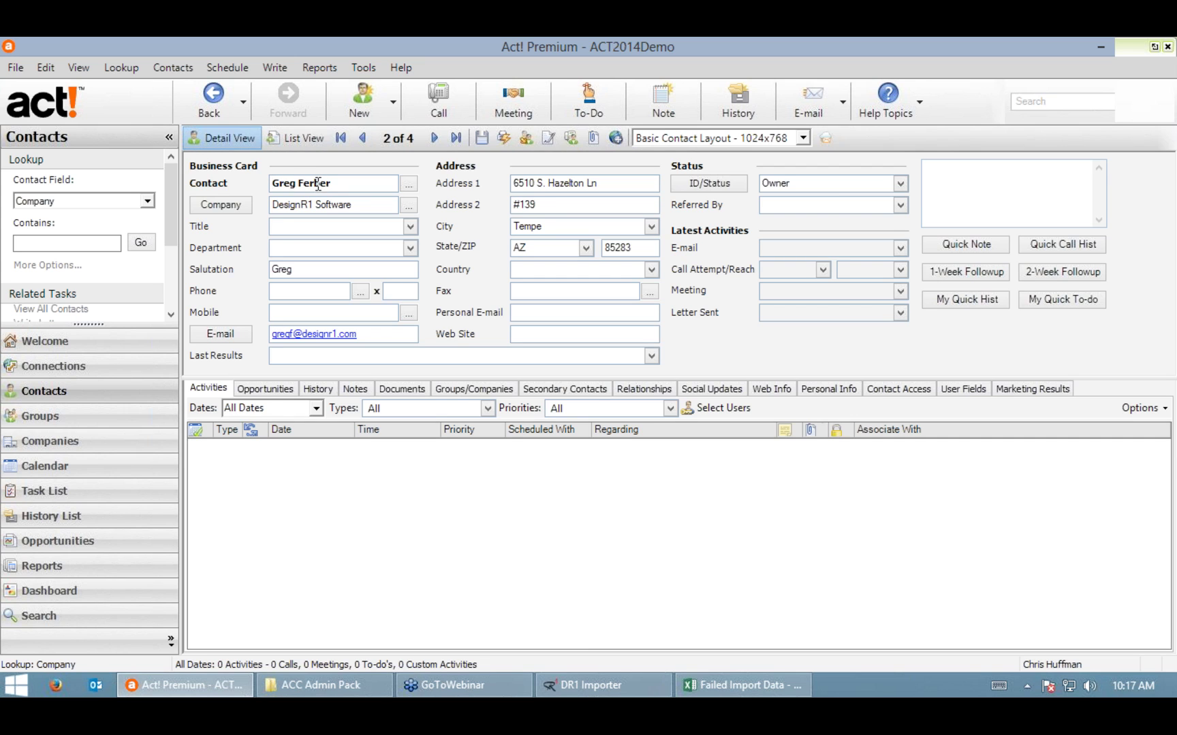
{"action": "left_click", "coordinate": [284, 141]}
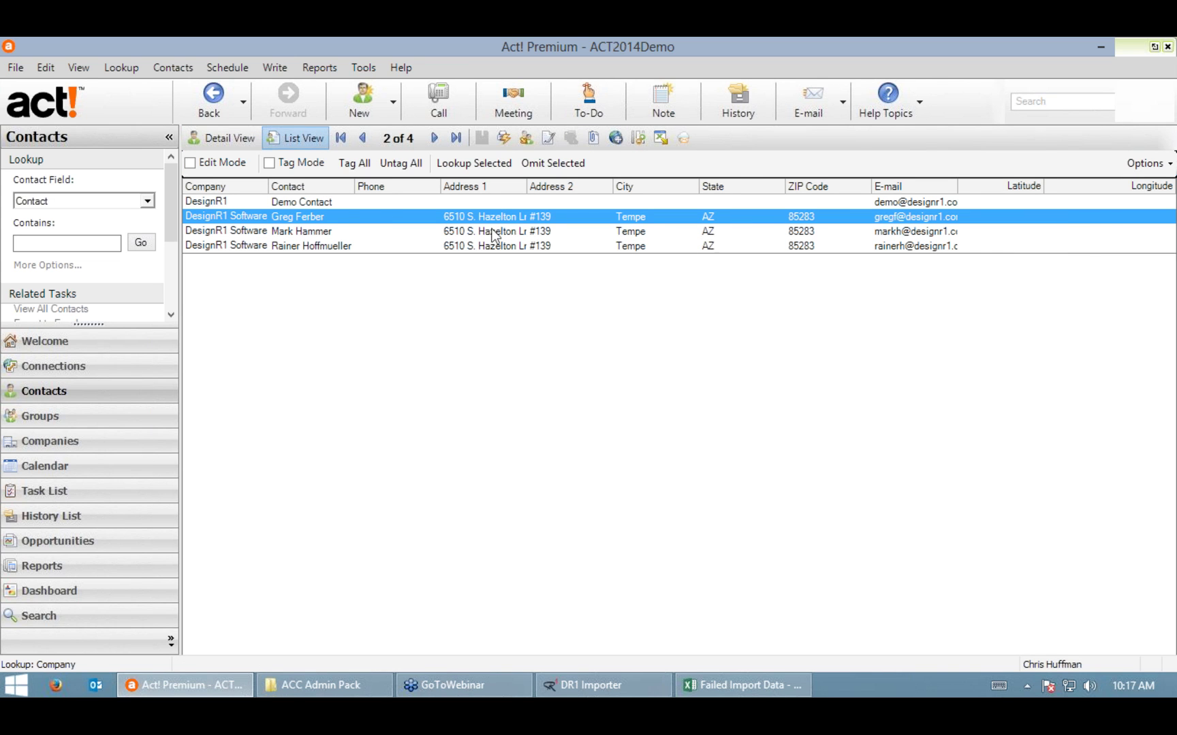
{"action": "double_click", "coordinate": [305, 219]}
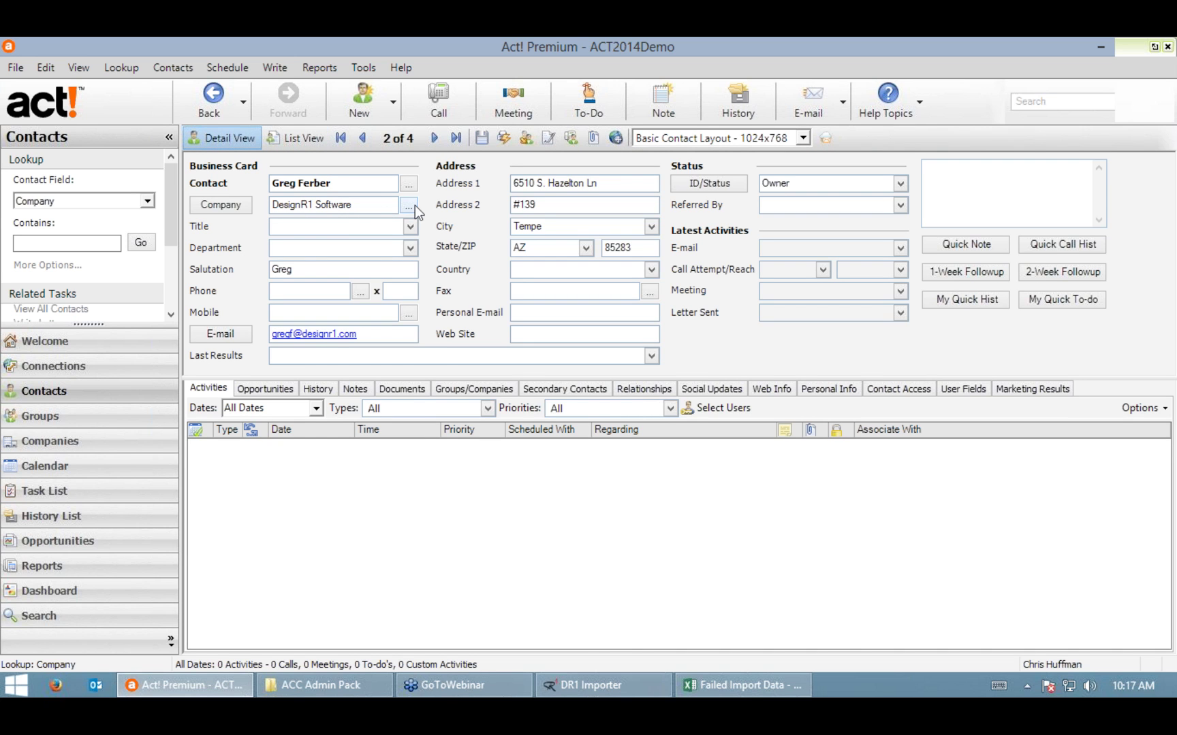
{"action": "left_click", "coordinate": [410, 206]}
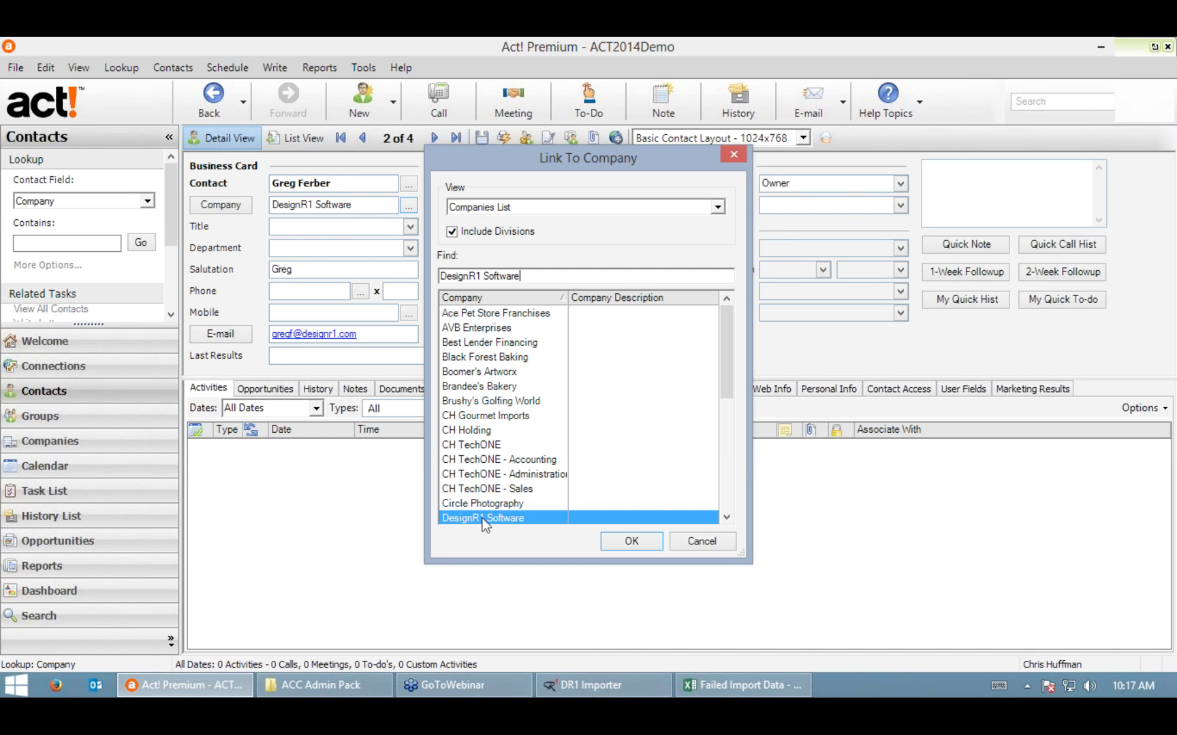
{"action": "left_click", "coordinate": [631, 541]}
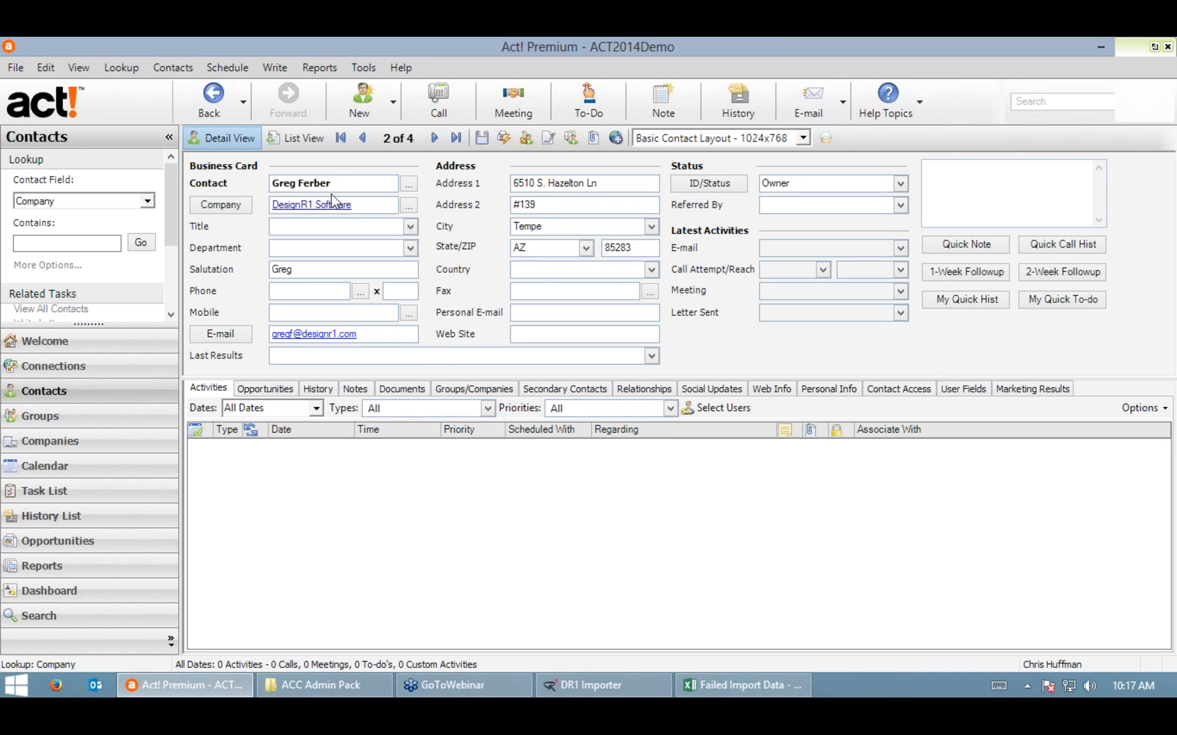
{"action": "left_click", "coordinate": [481, 138]}
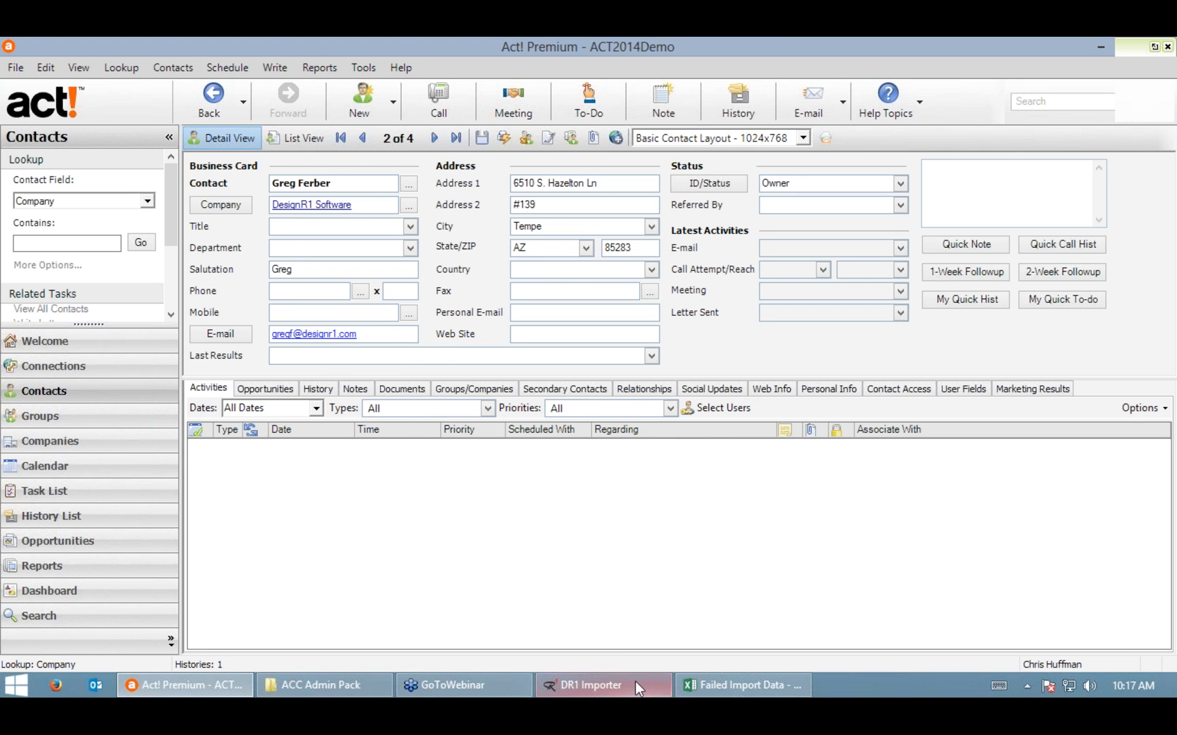
Step: Close the finished importer run and relaunch DR1Importer from the ACC Admin Pack folder
{"action": "left_click", "coordinate": [714, 679]}
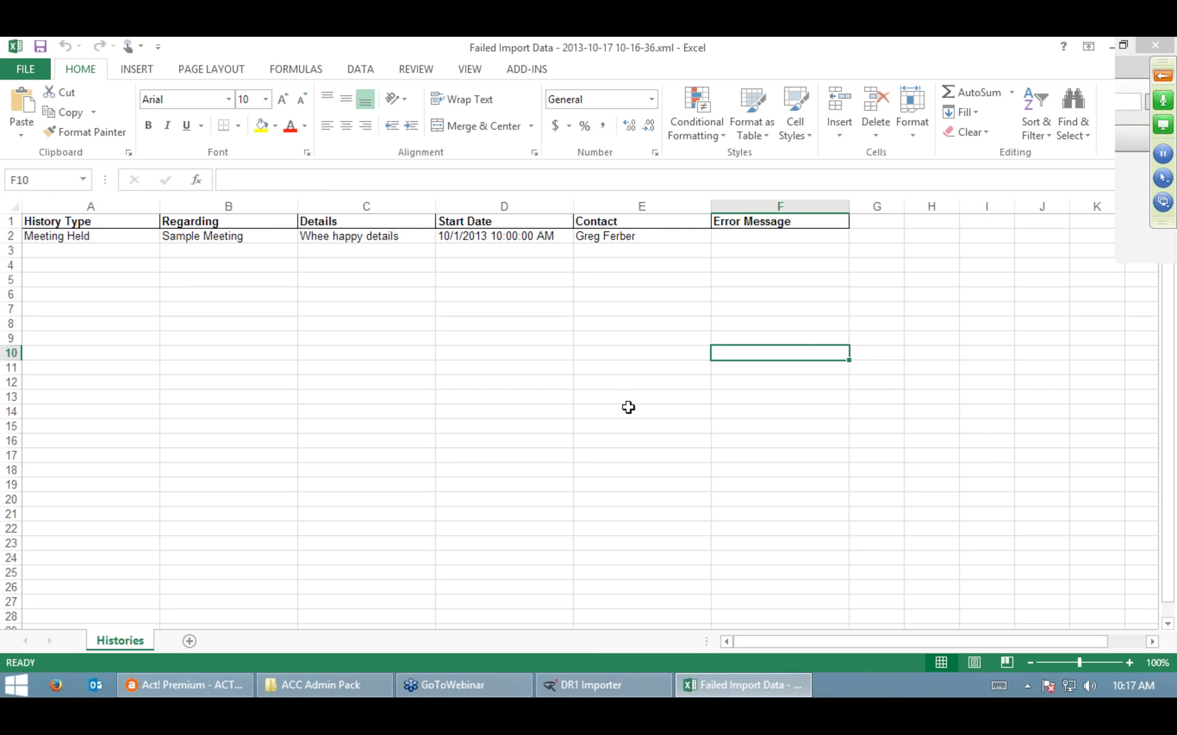
{"action": "left_click", "coordinate": [723, 517]}
{"action": "left_click", "coordinate": [593, 686]}
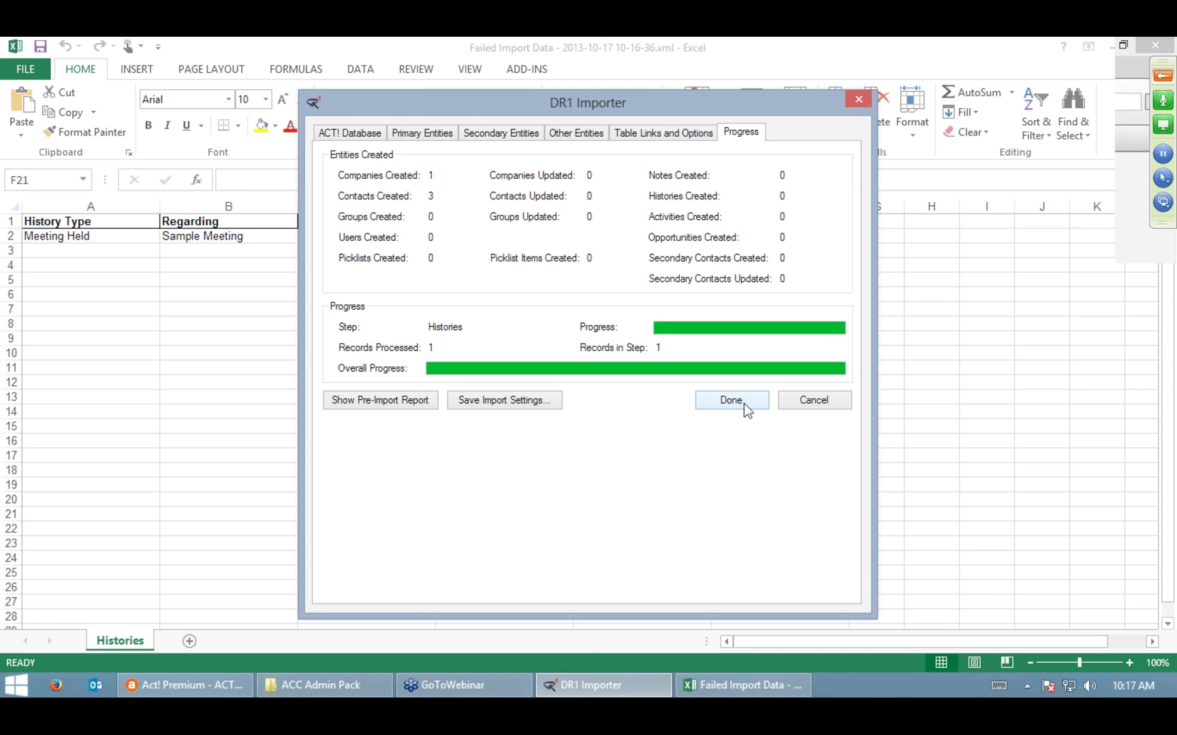
{"action": "left_click", "coordinate": [731, 401]}
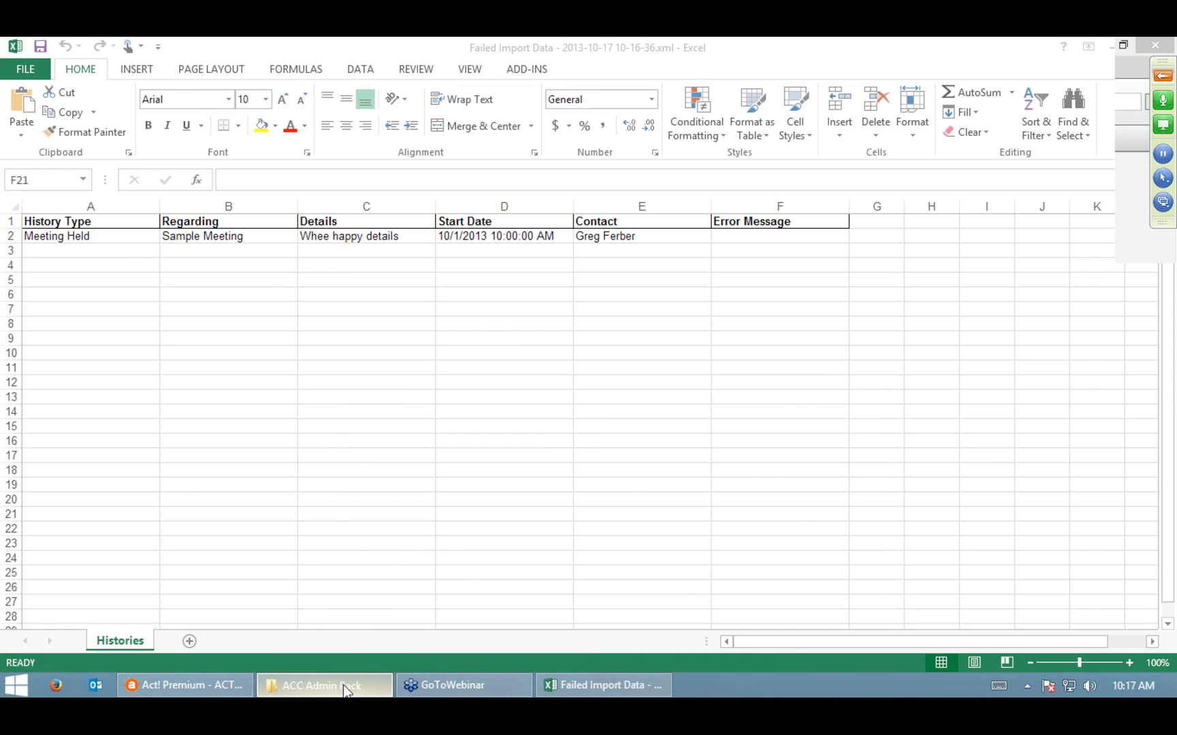
{"action": "left_click", "coordinate": [344, 685]}
{"action": "double_click", "coordinate": [510, 399]}
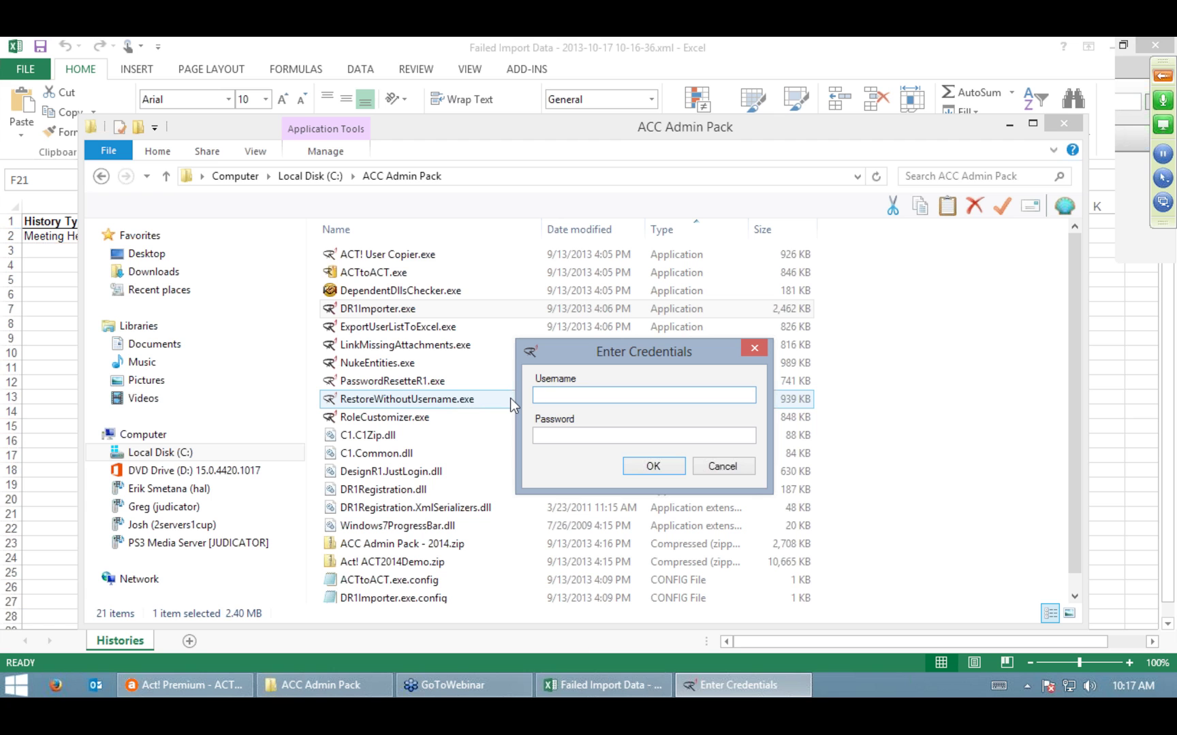
Step: Log in to DR1 Importer with the user's e-mail address and password
{"action": "key", "text": "Tab"}
{"action": "type", "text": "*********"}
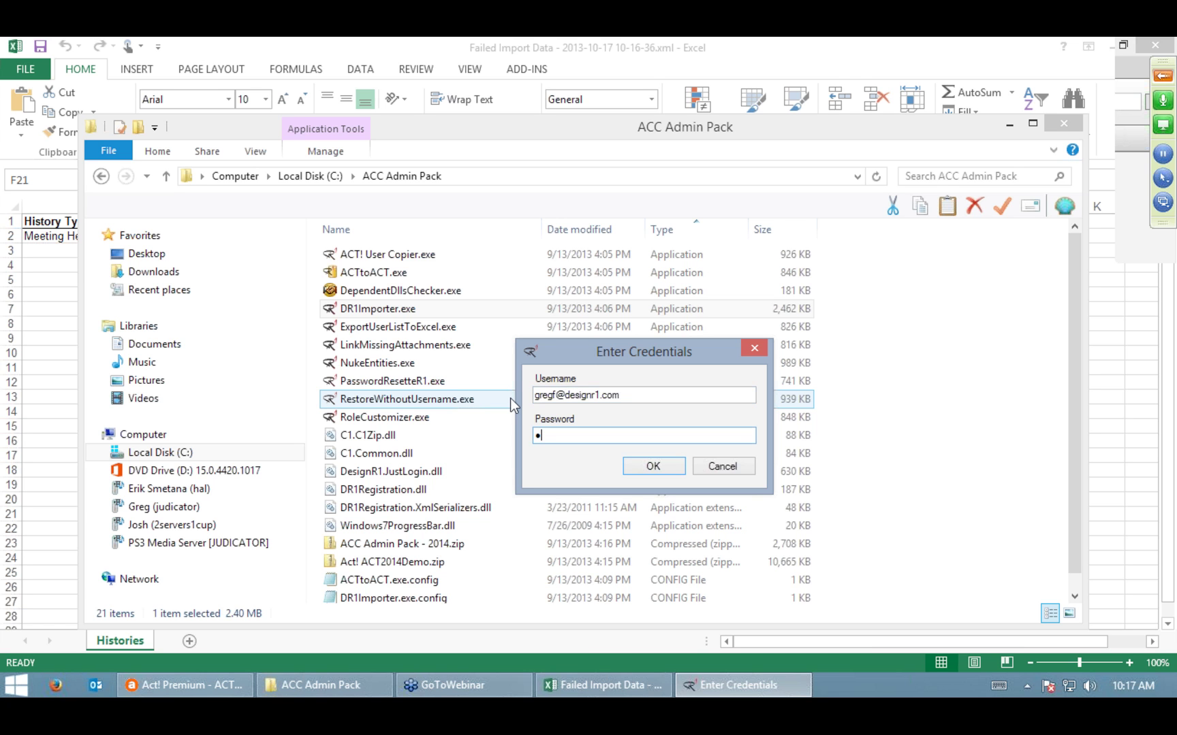
{"action": "type", "text": "*"}
{"action": "key", "text": "Return"}
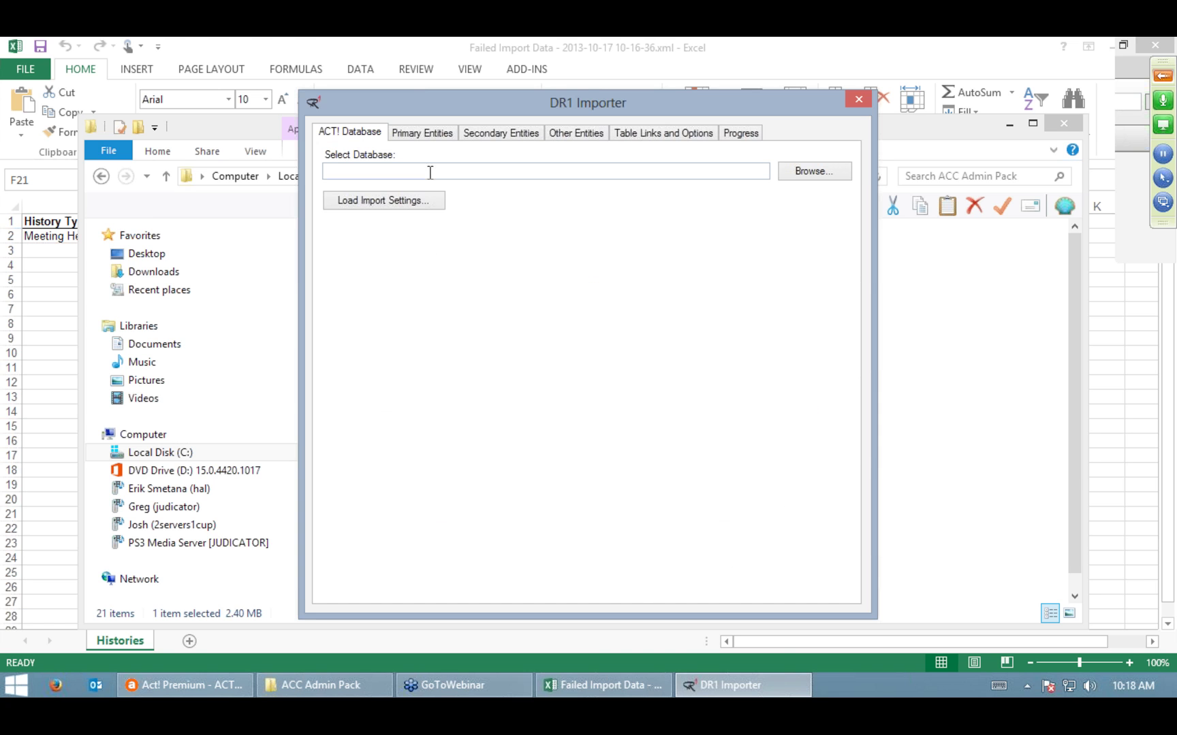
Step: Set ACT2014Demo.PAD as the target database and log on with the database user name
{"action": "left_click", "coordinate": [817, 172]}
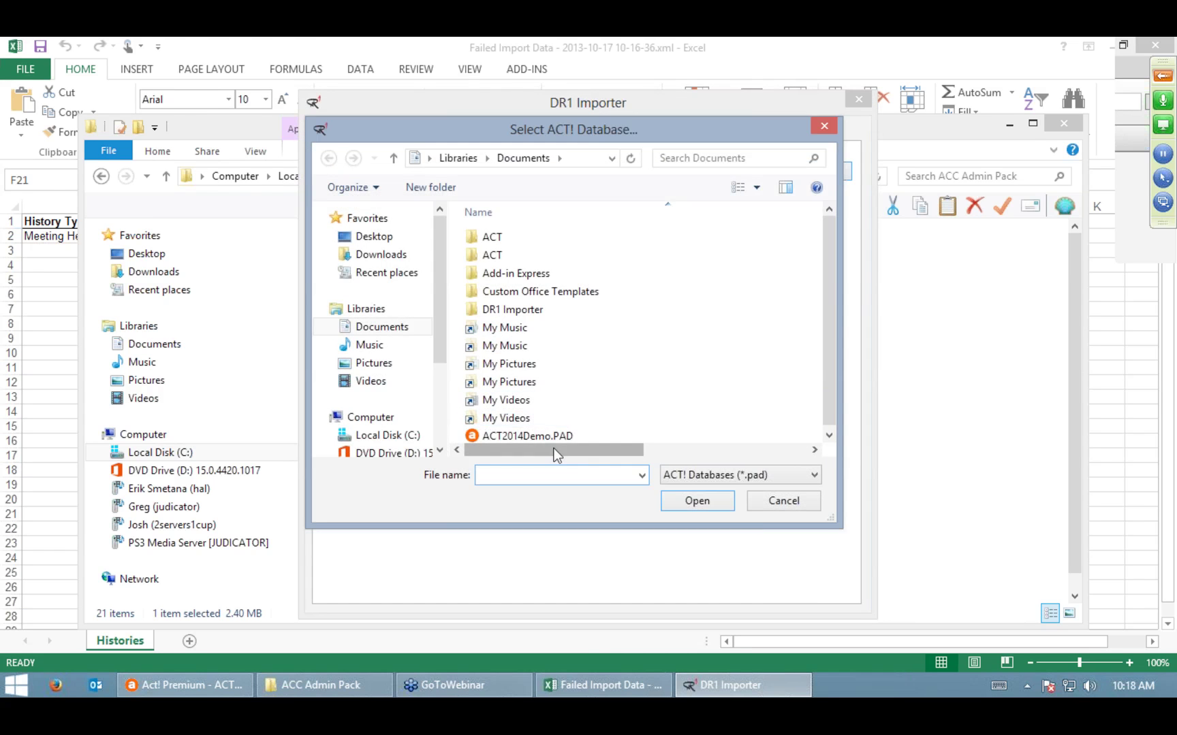
{"action": "left_click", "coordinate": [552, 439]}
{"action": "double_click", "coordinate": [551, 440]}
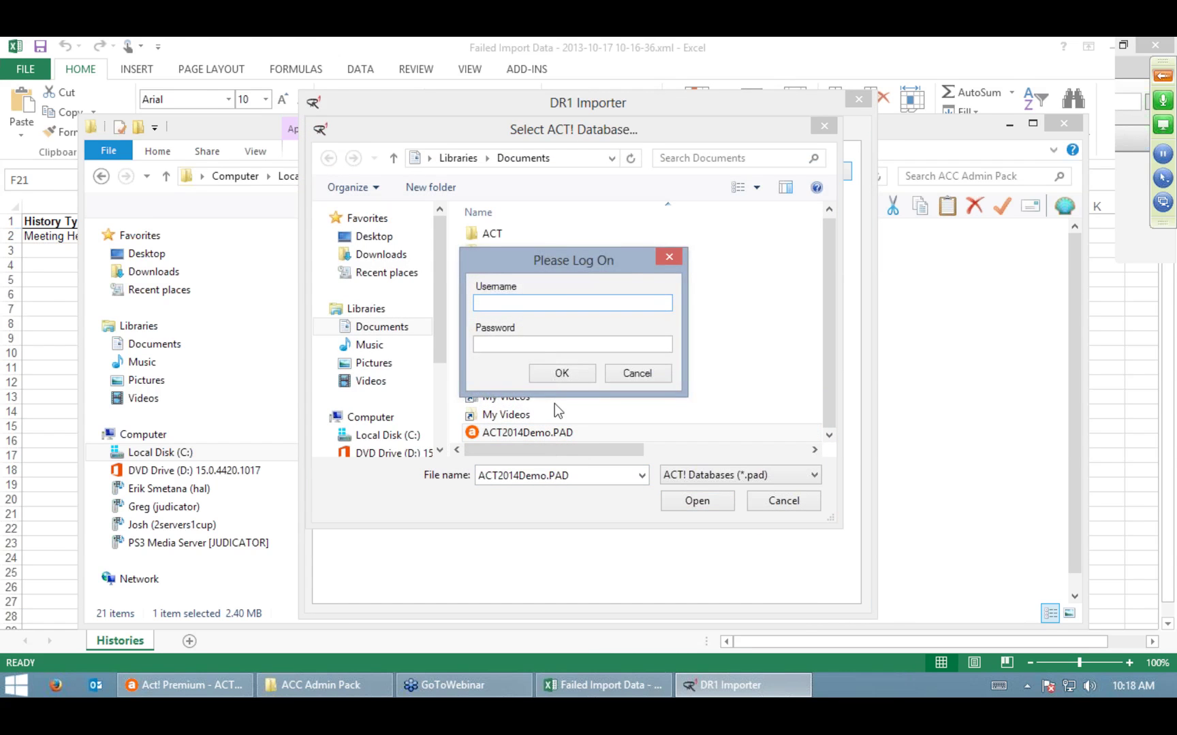
{"action": "type", "text": "Chris Huffman"}
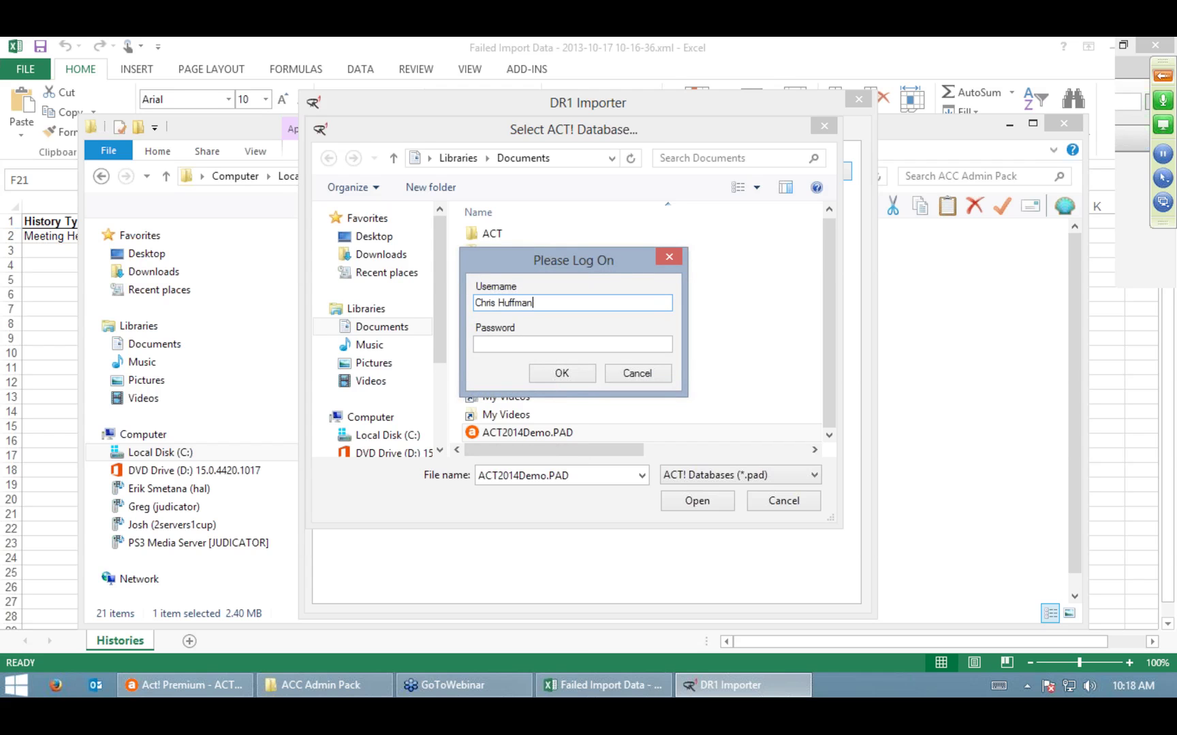
{"action": "key", "text": "Return"}
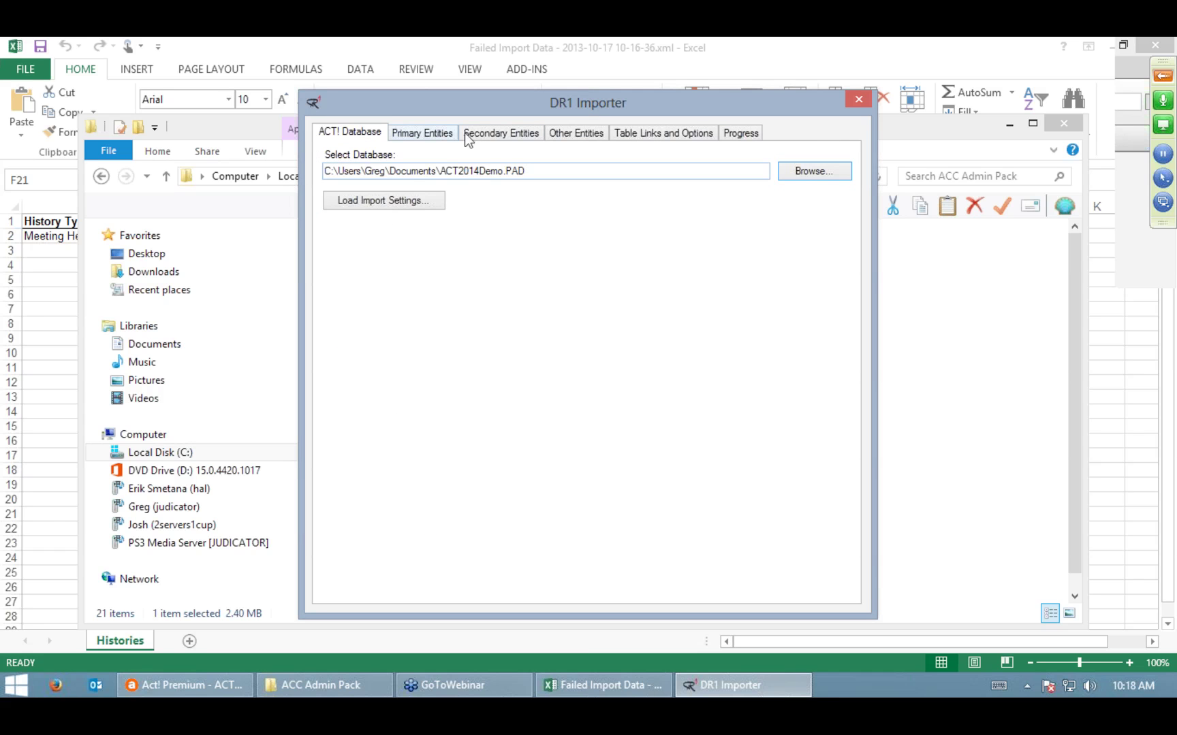
{"action": "left_click", "coordinate": [464, 132]}
Step: Set the Histories table of Test Import.xlsx as the history source
{"action": "left_click", "coordinate": [817, 256]}
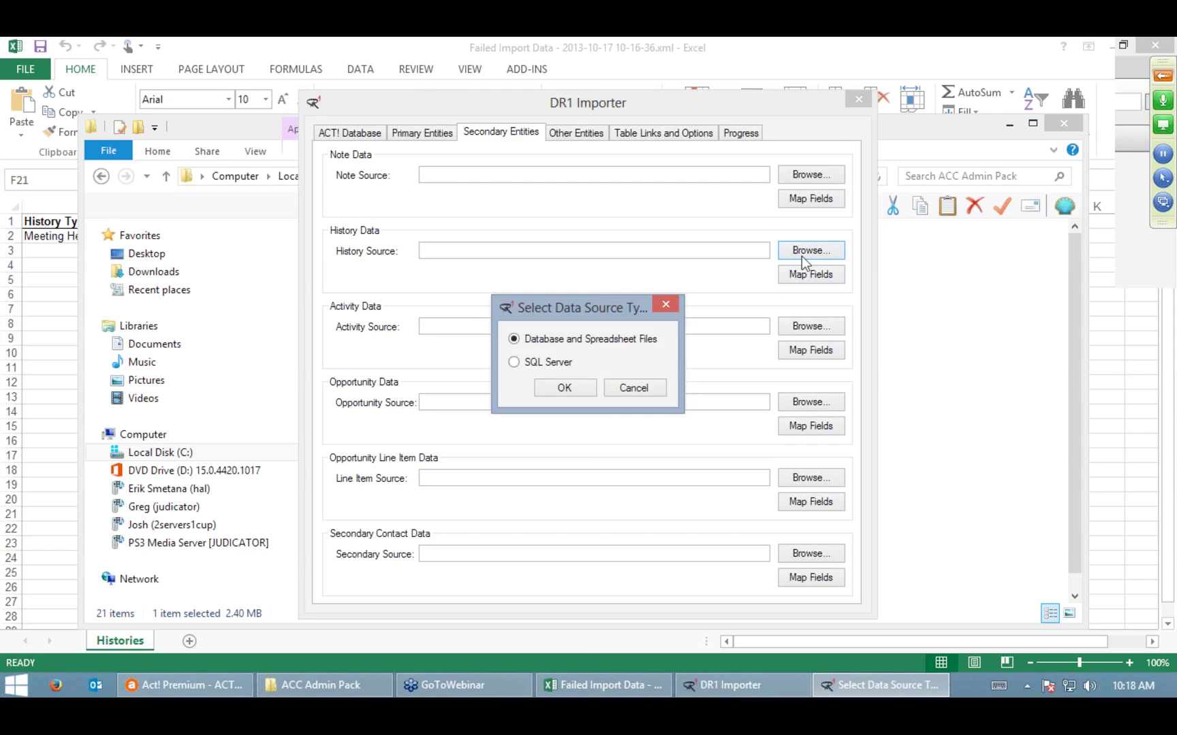
{"action": "left_click", "coordinate": [583, 385]}
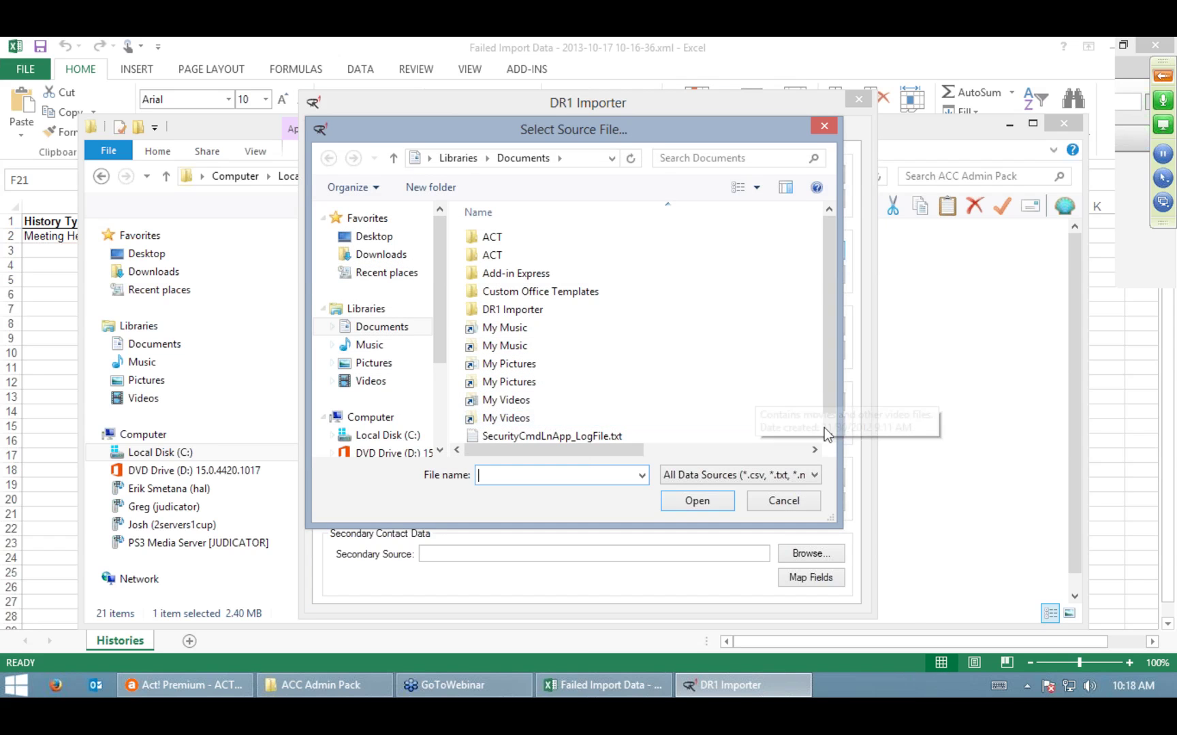
{"action": "left_click", "coordinate": [828, 436]}
{"action": "left_click", "coordinate": [529, 434]}
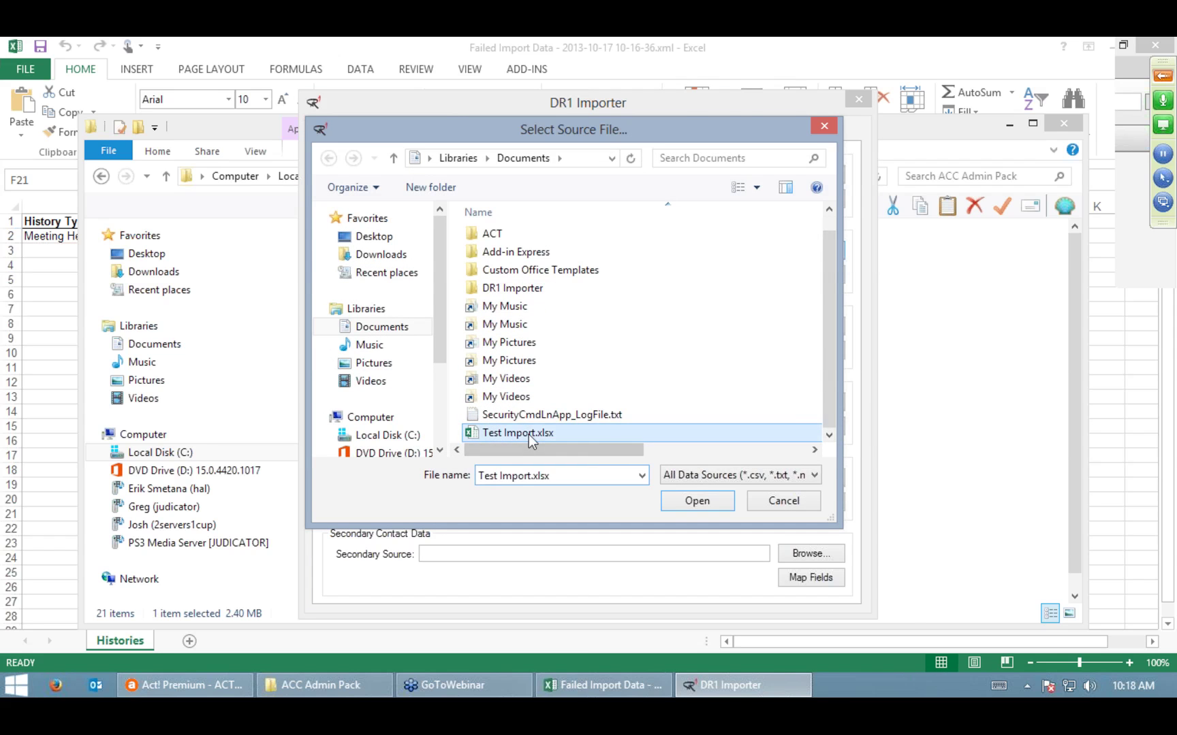
{"action": "double_click", "coordinate": [529, 434]}
{"action": "left_click", "coordinate": [538, 318]}
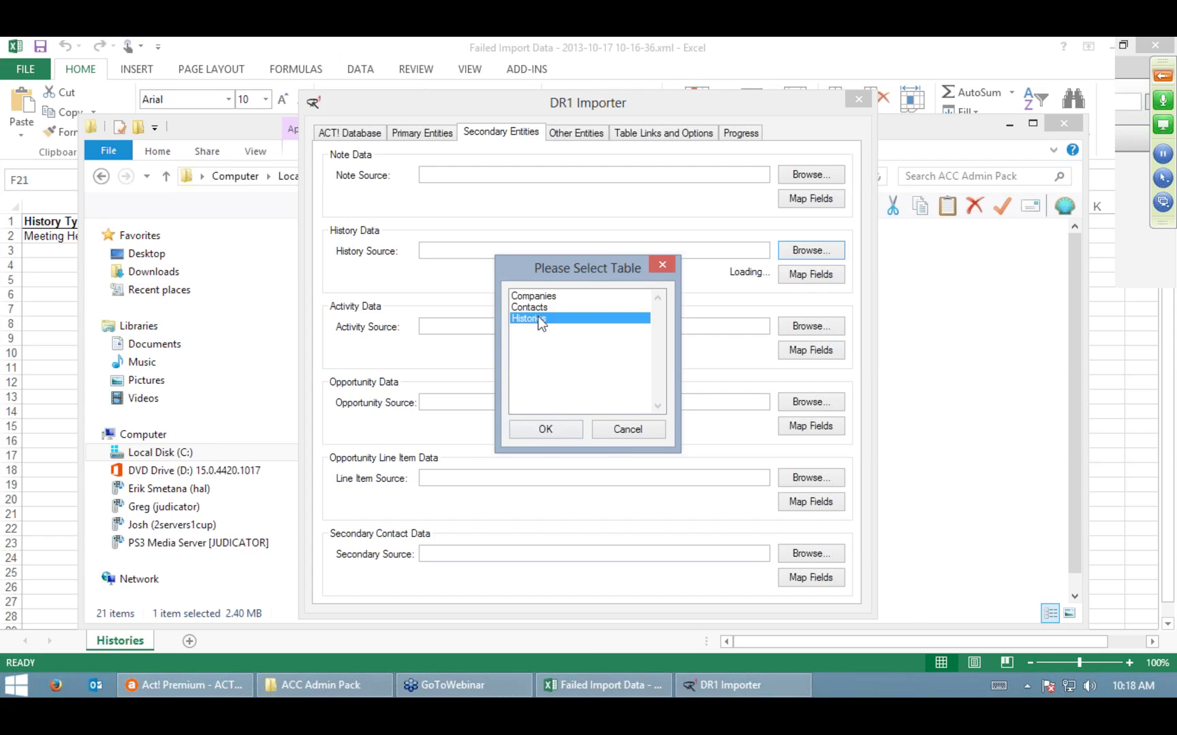
{"action": "left_click", "coordinate": [547, 430]}
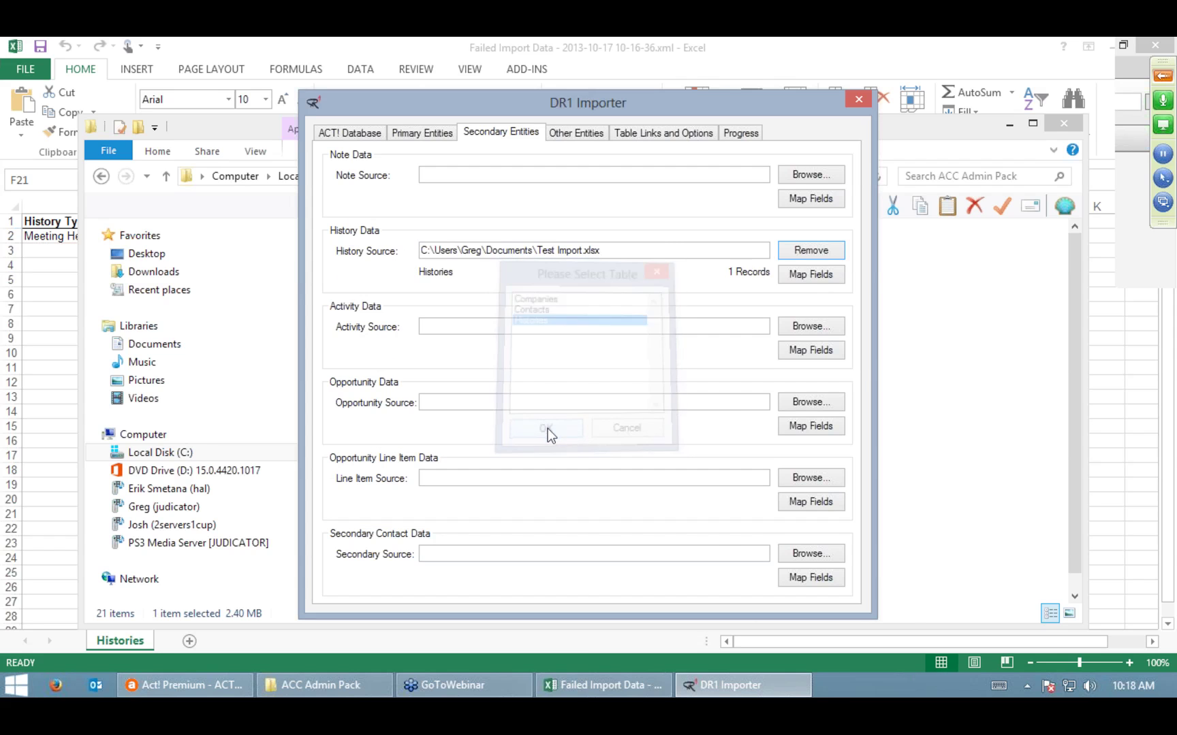
Step: Map the source Start Date field to Act!'s End Date in the history field map
{"action": "left_click", "coordinate": [822, 277]}
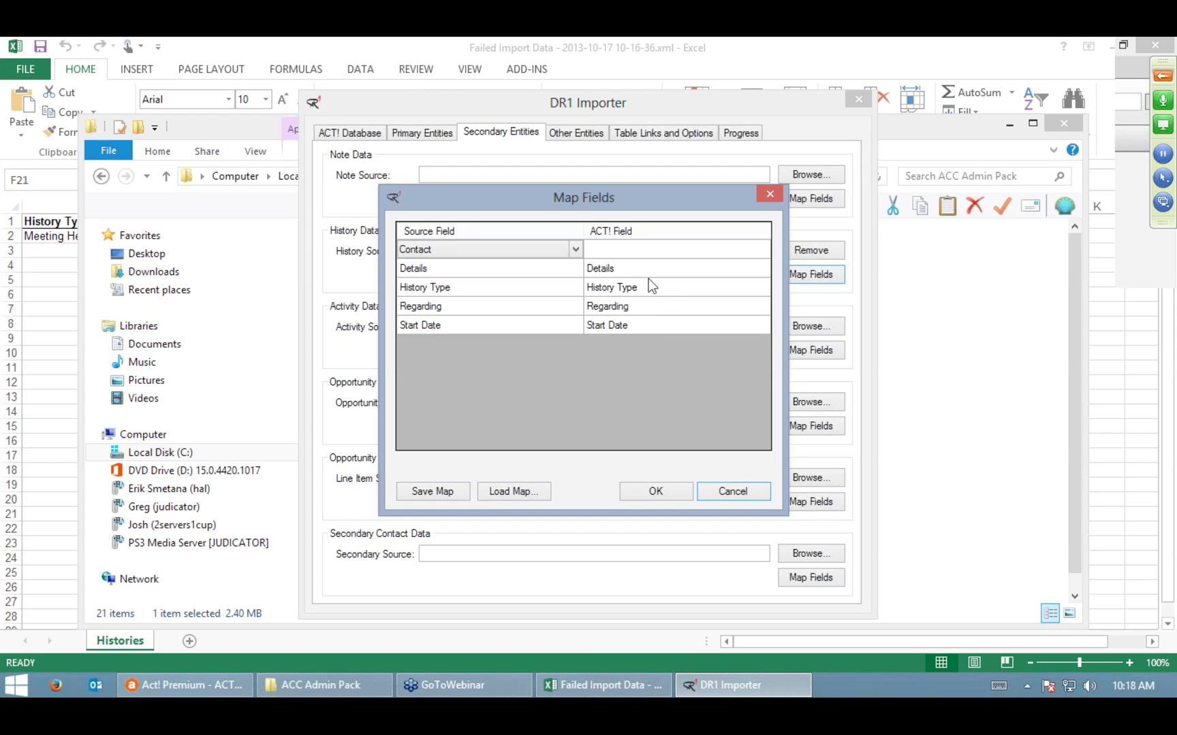
{"action": "left_click", "coordinate": [720, 253]}
{"action": "left_click", "coordinate": [762, 250]}
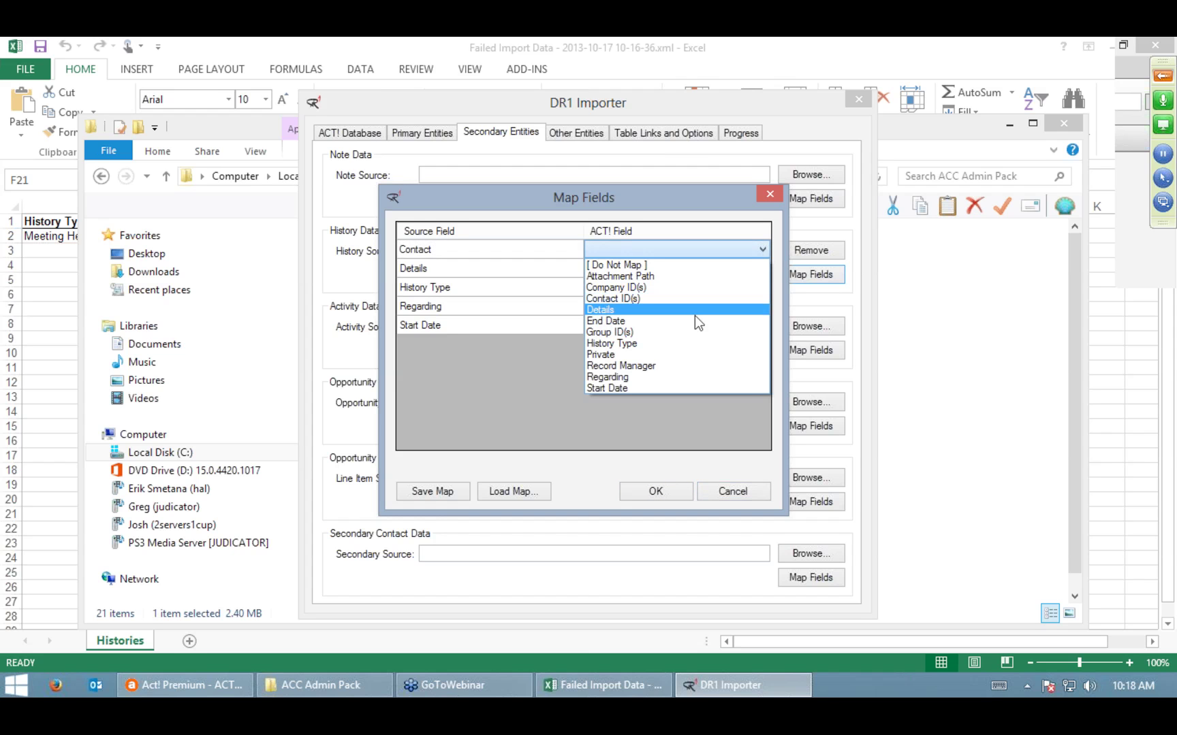
{"action": "left_click", "coordinate": [643, 427]}
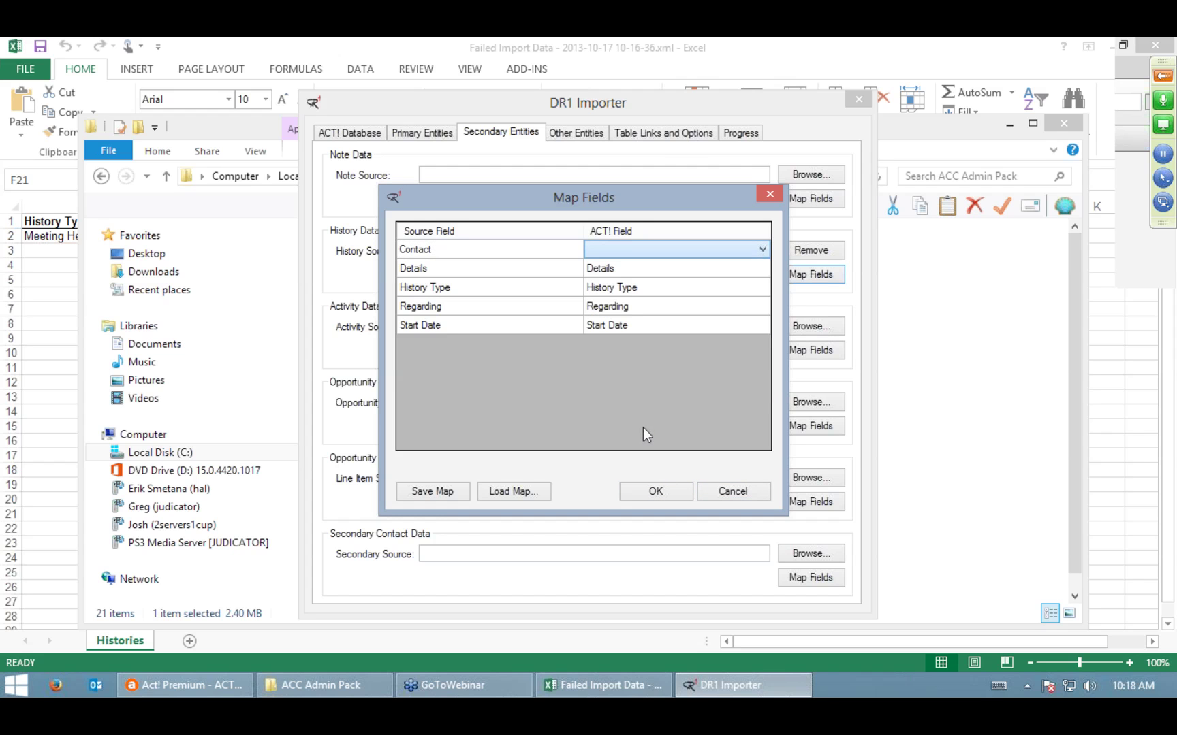
{"action": "left_click", "coordinate": [552, 252]}
{"action": "left_click", "coordinate": [575, 249]}
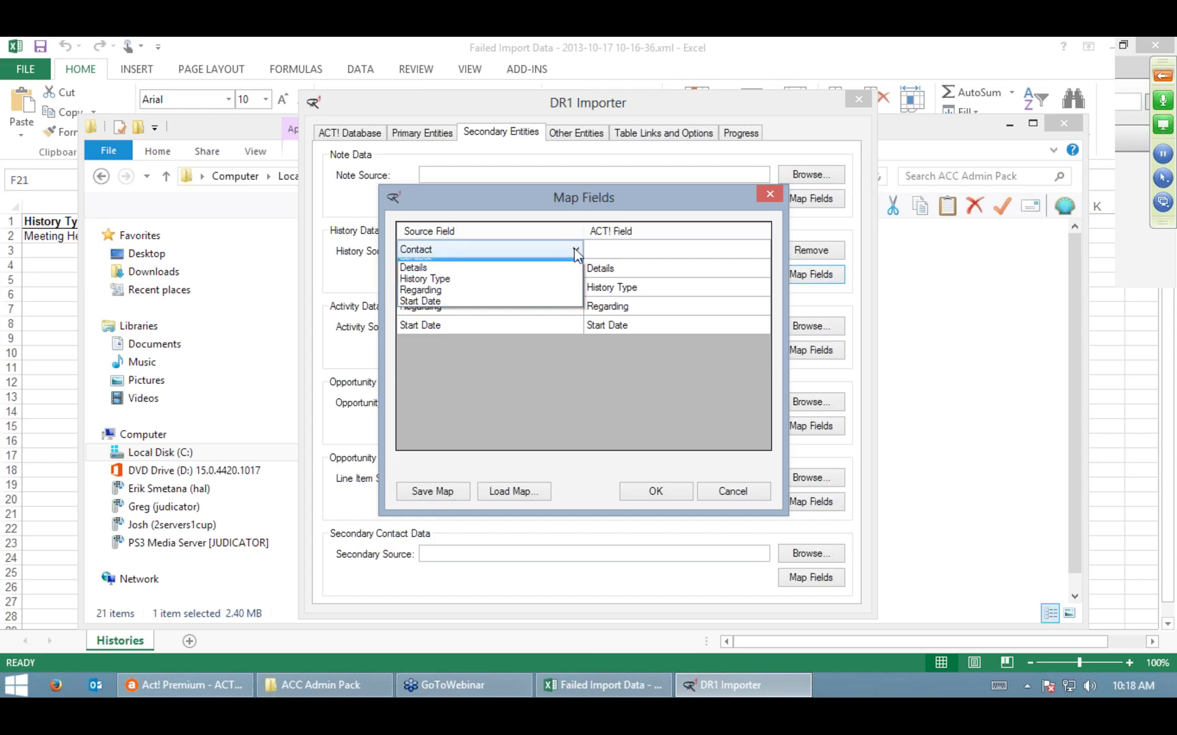
{"action": "left_click", "coordinate": [501, 307]}
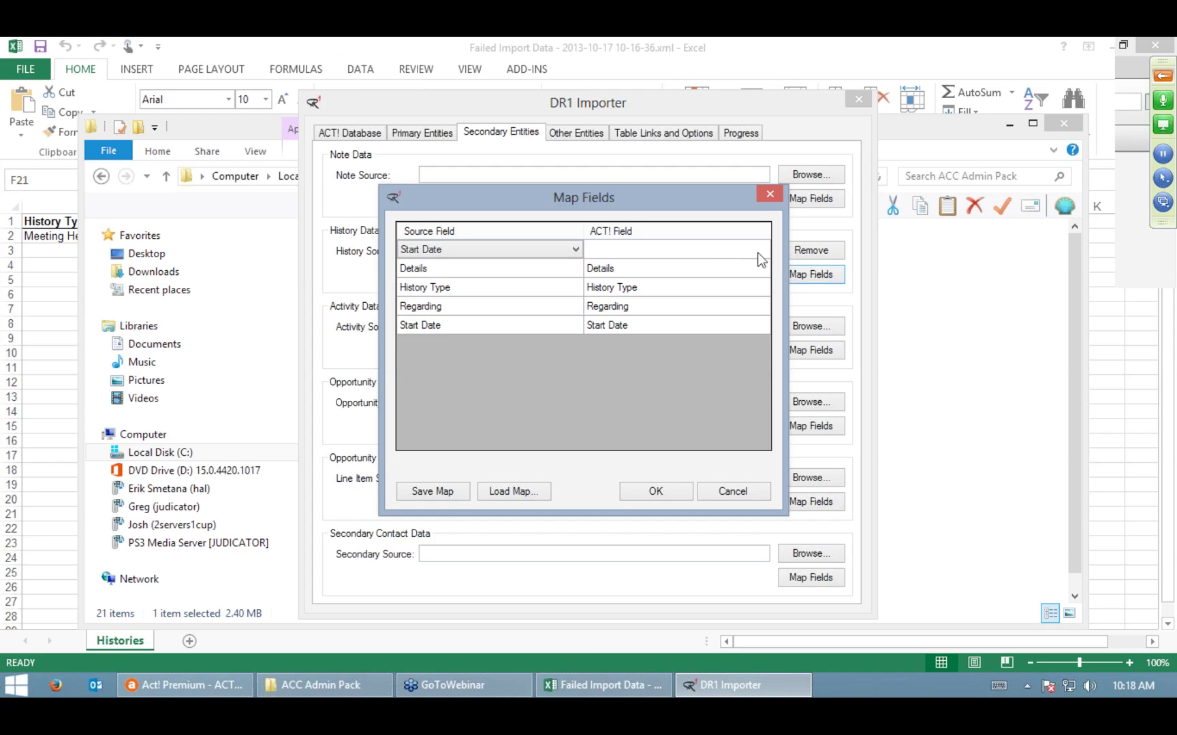
{"action": "left_click", "coordinate": [760, 252]}
{"action": "left_click", "coordinate": [760, 249]}
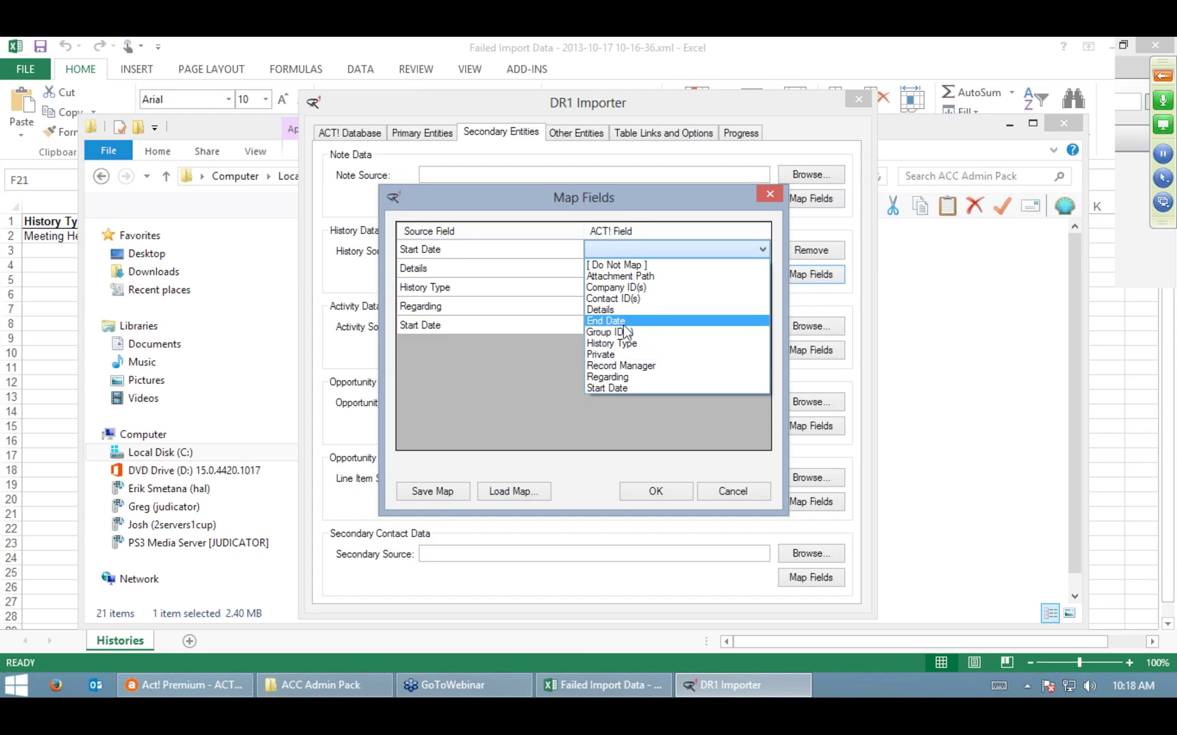
{"action": "left_click", "coordinate": [621, 323]}
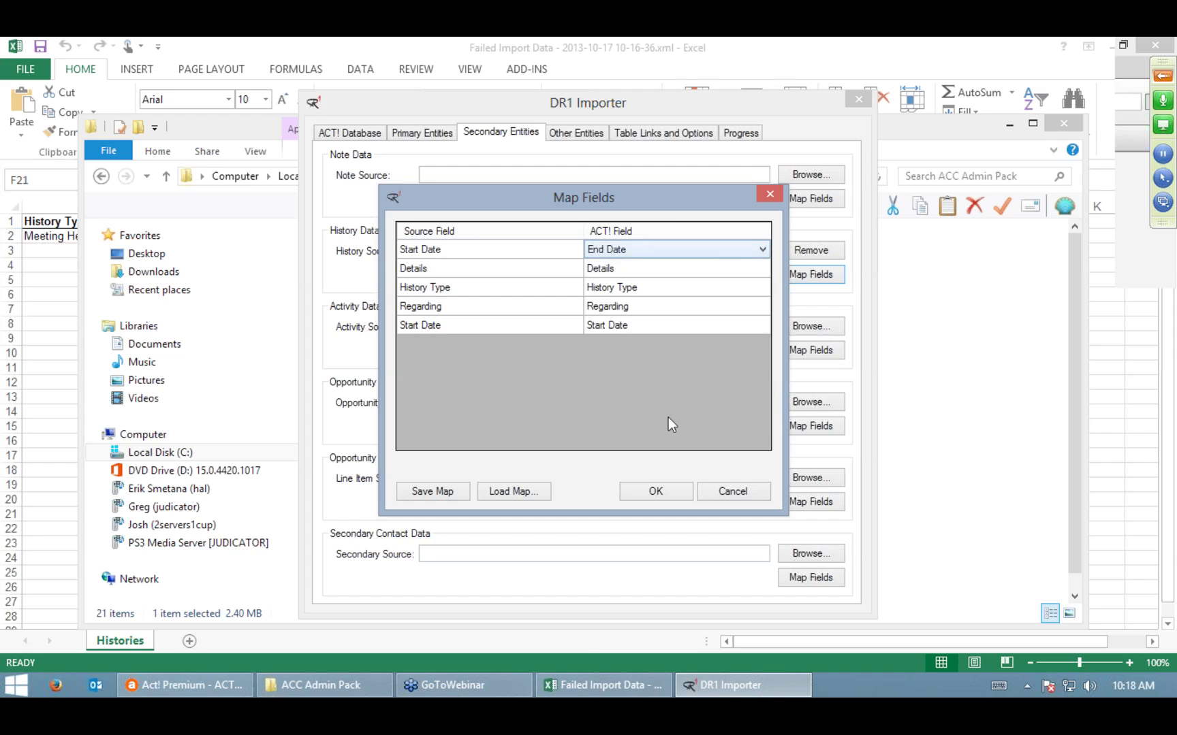
{"action": "left_click", "coordinate": [661, 489]}
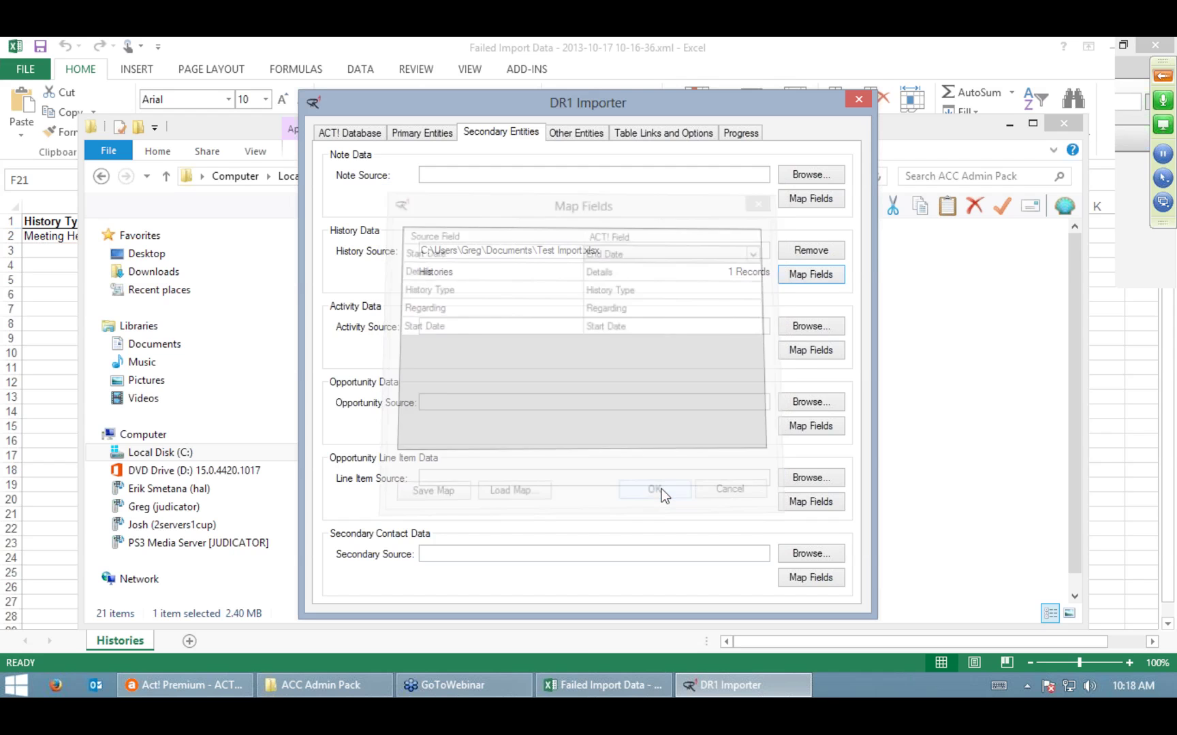
{"action": "left_click", "coordinate": [640, 131]}
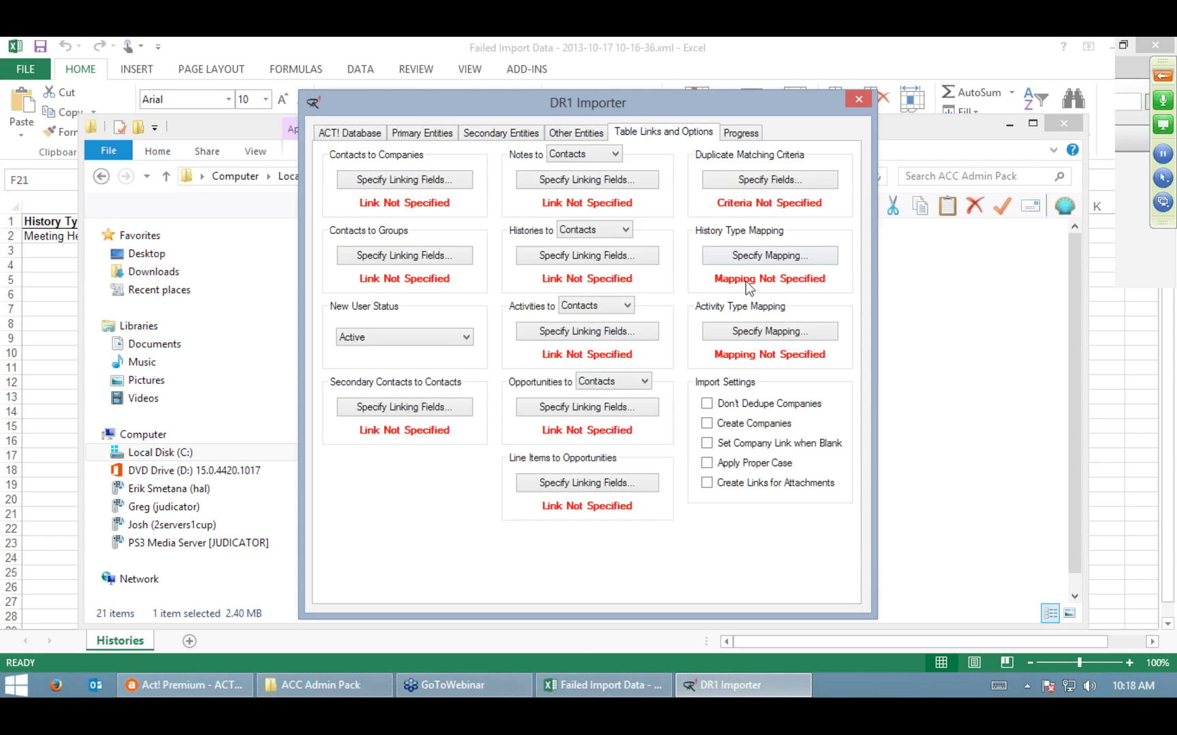
Step: Confirm the Meeting Held history type mapping and keep histories linked to Contacts
{"action": "left_click", "coordinate": [754, 256]}
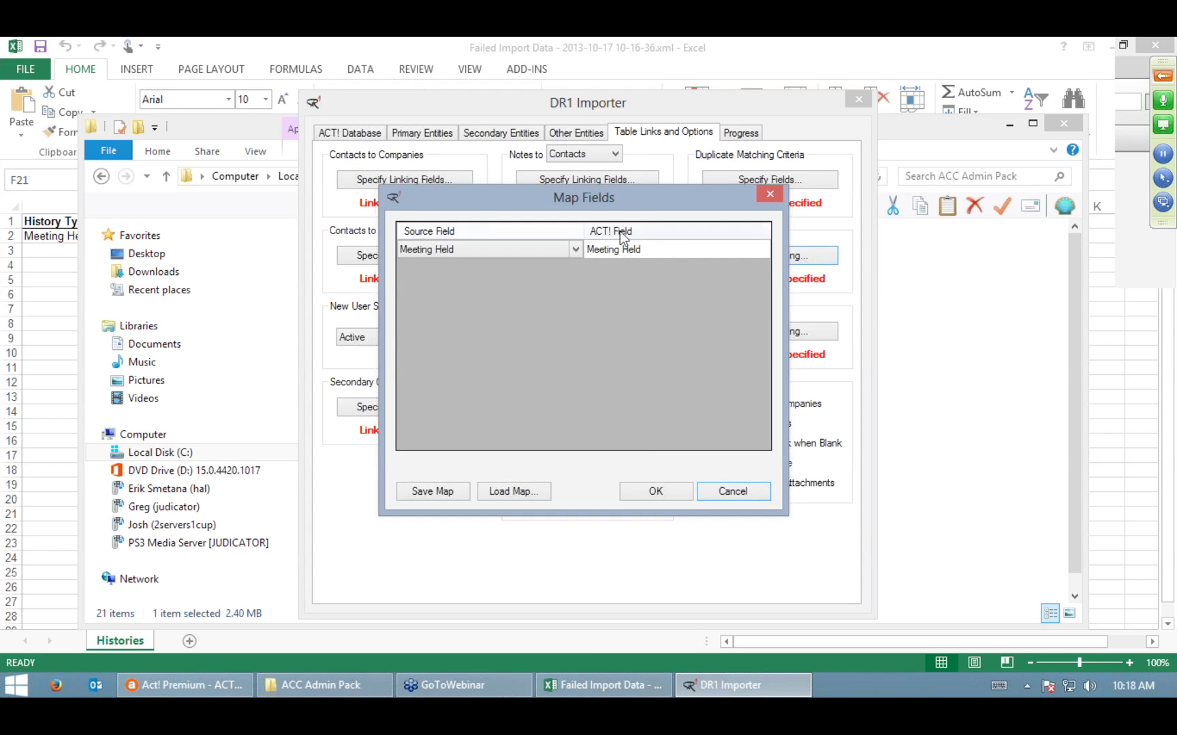
{"action": "left_click", "coordinate": [644, 494]}
{"action": "left_click", "coordinate": [601, 255]}
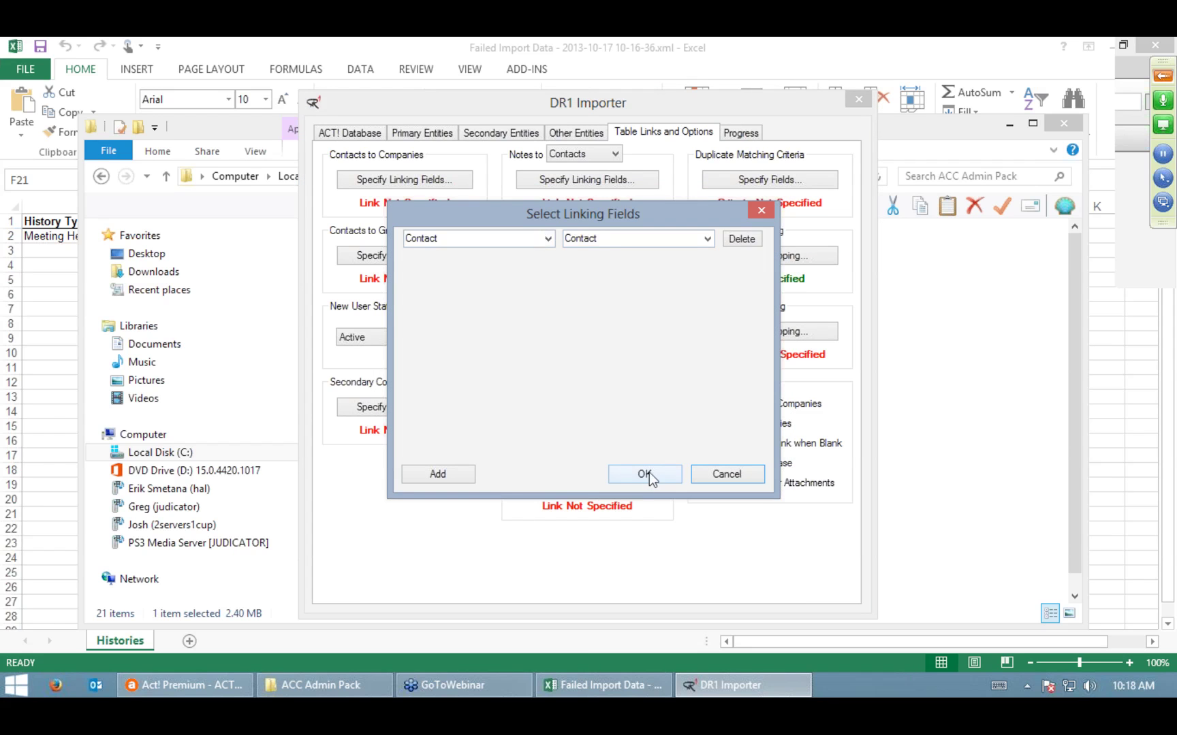
{"action": "left_click", "coordinate": [646, 474]}
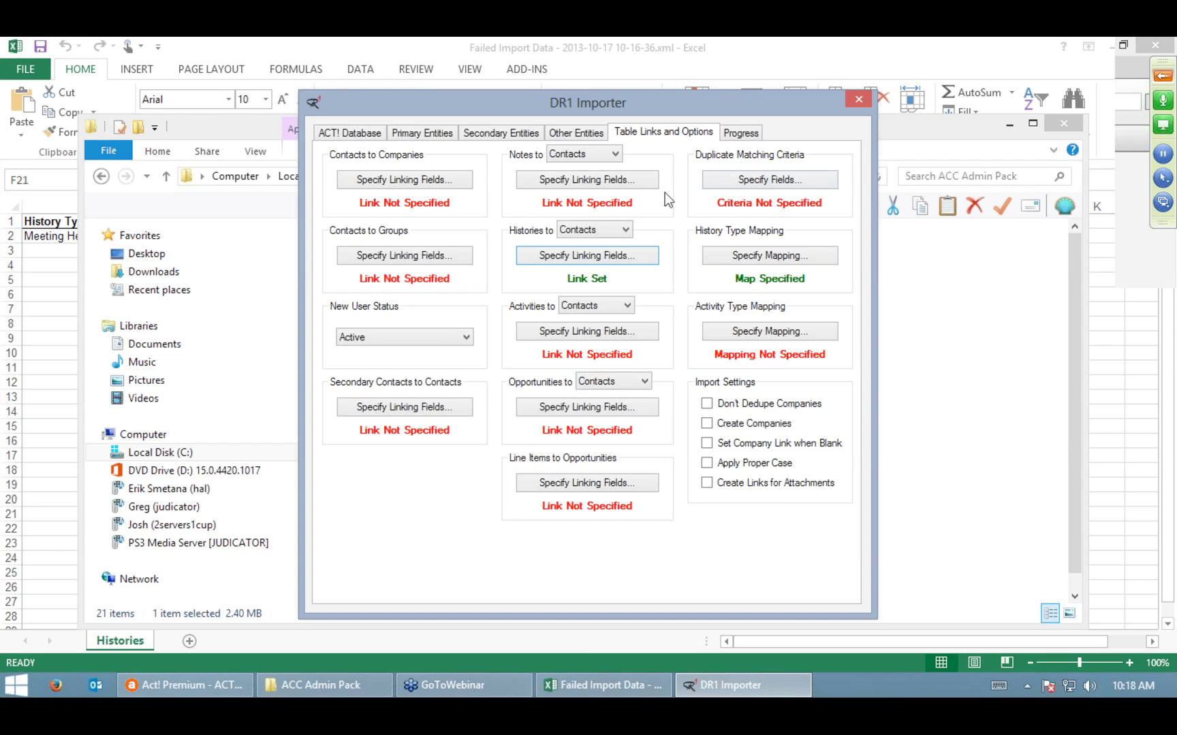
{"action": "left_click", "coordinate": [623, 232]}
{"action": "left_click", "coordinate": [625, 233]}
Step: Set both history linking fields to Contact, confirm the link, and view the Progress page
{"action": "left_click", "coordinate": [607, 254]}
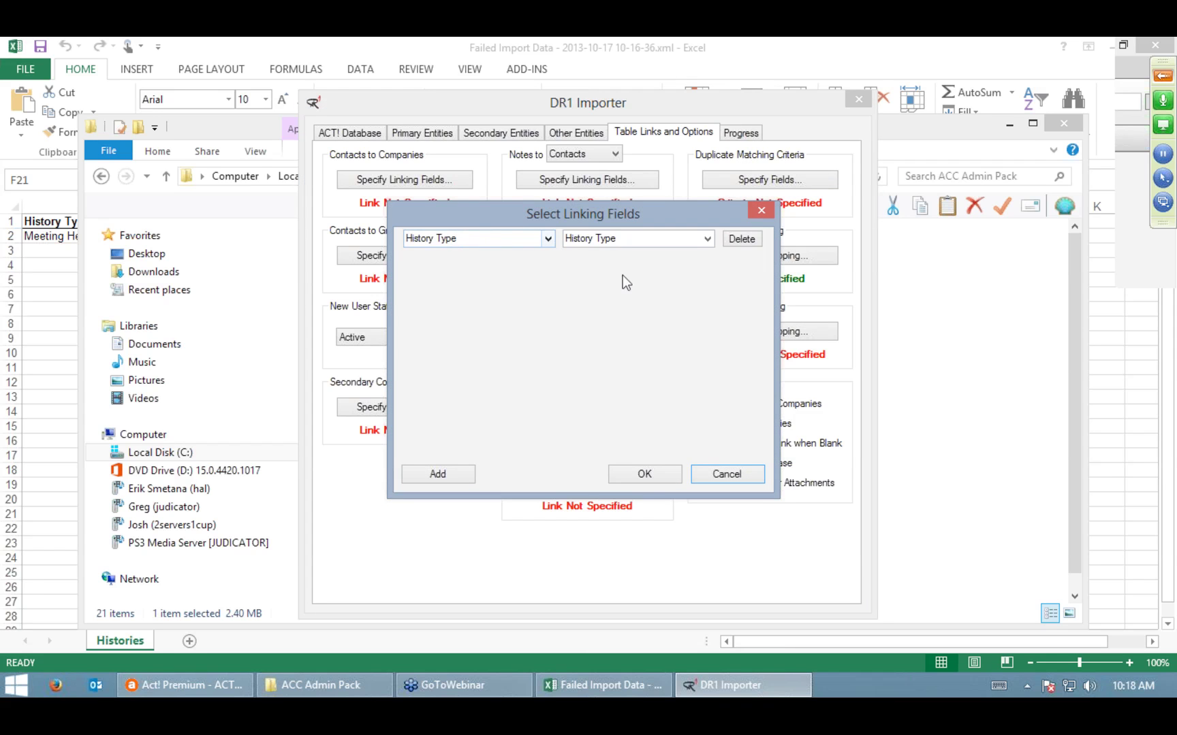
{"action": "left_click", "coordinate": [555, 239]}
{"action": "left_click", "coordinate": [512, 253]}
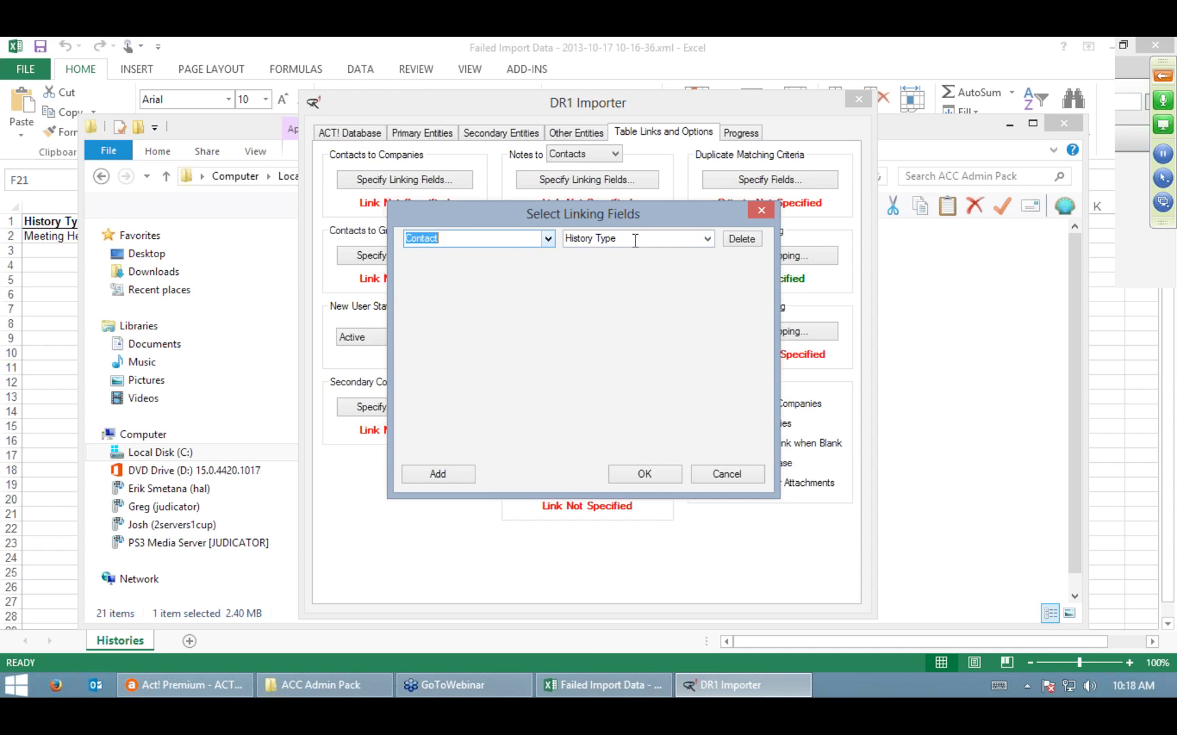
{"action": "left_click", "coordinate": [706, 239]}
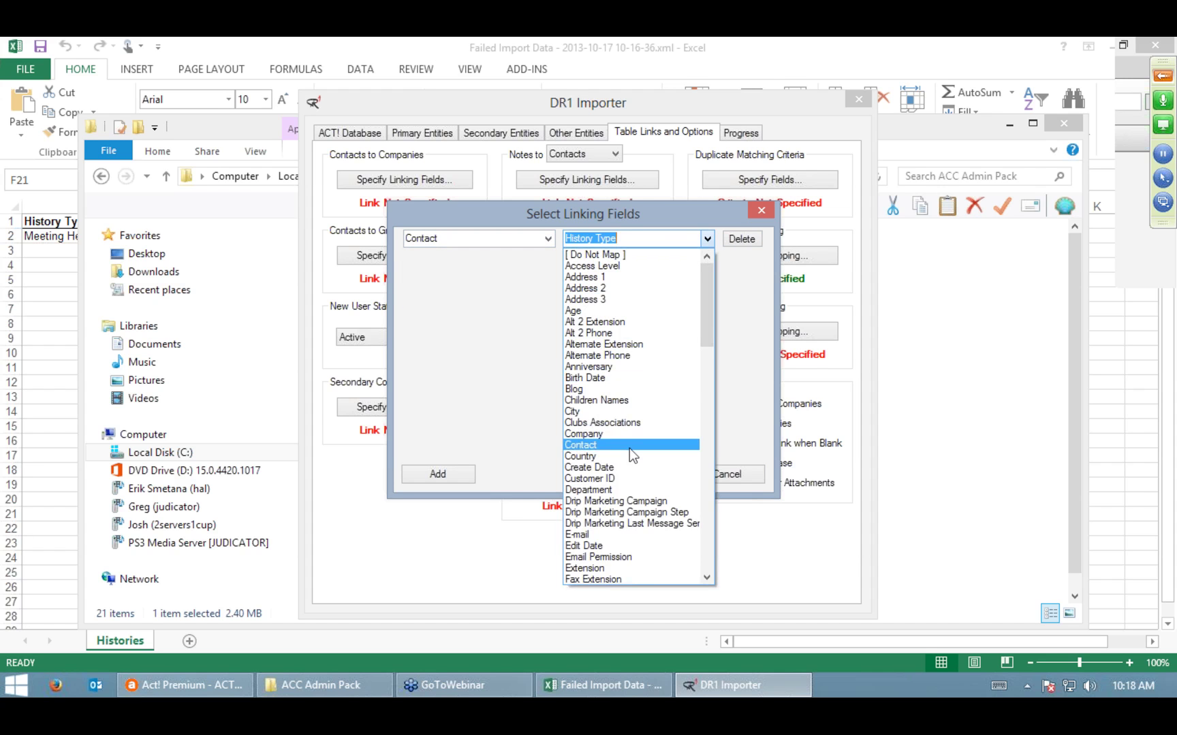
{"action": "left_click", "coordinate": [629, 446]}
{"action": "left_click_drag", "start_coordinate": [509, 216], "coordinate": [512, 278]}
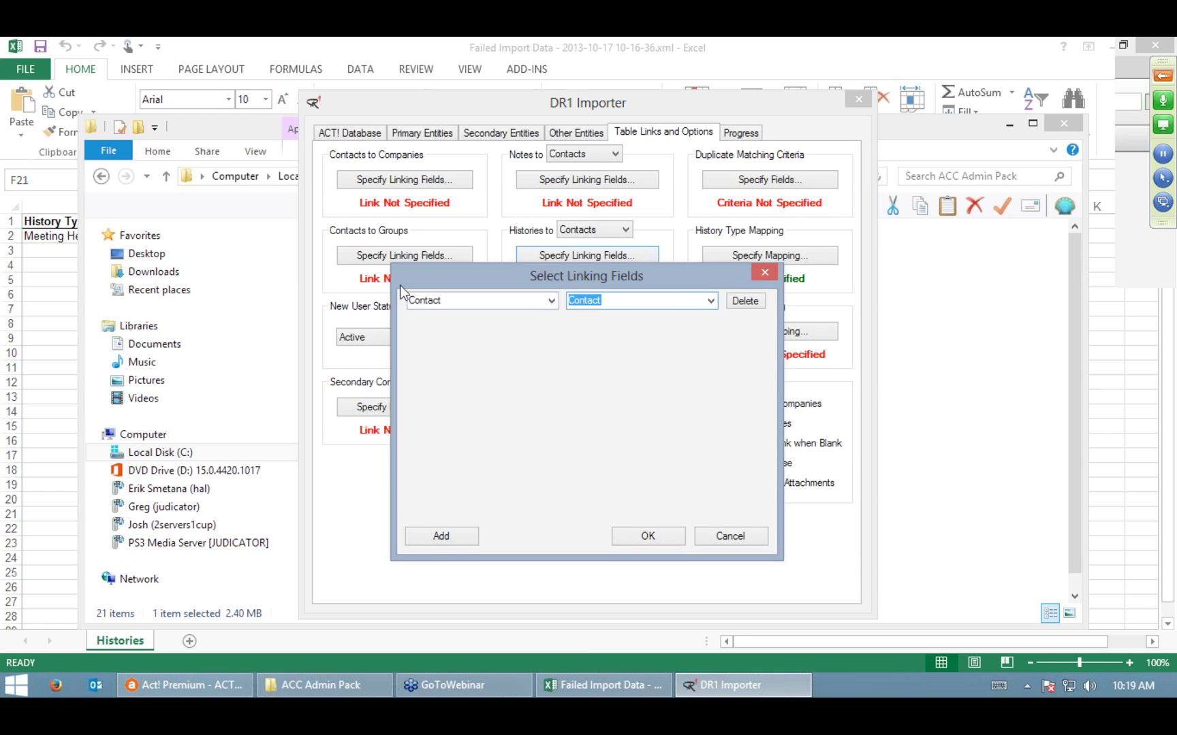
{"action": "left_click", "coordinate": [710, 301]}
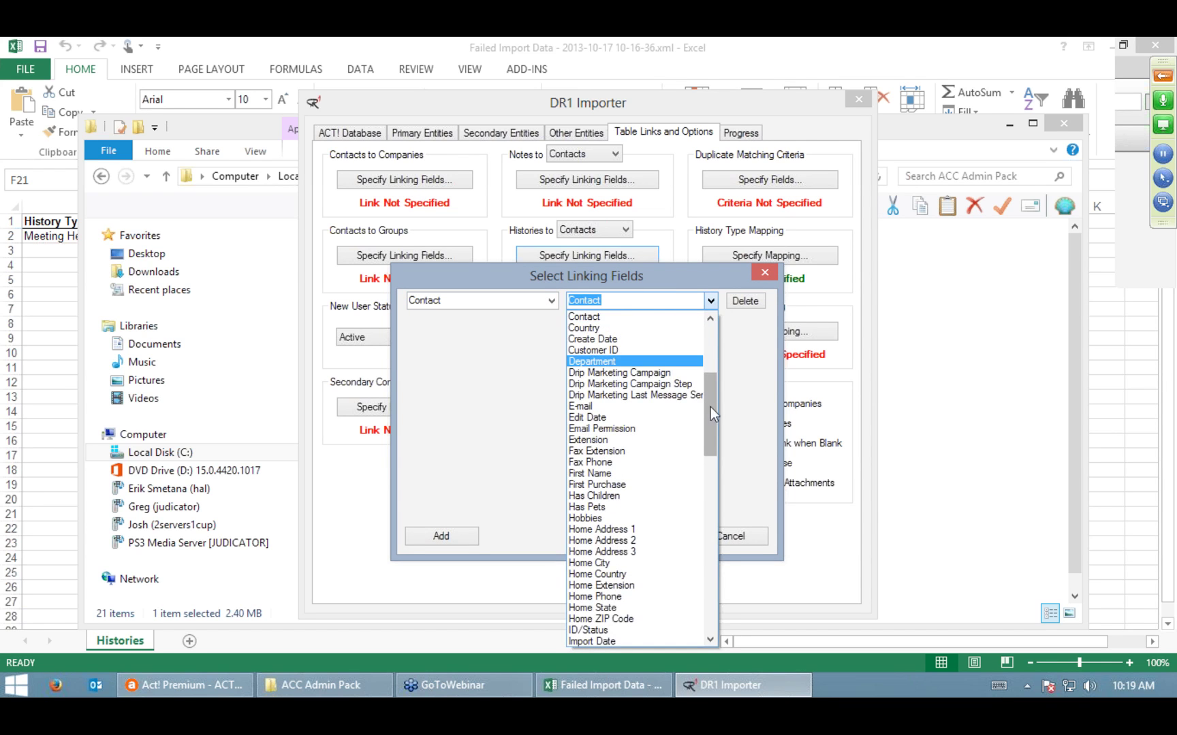
{"action": "left_click_drag", "start_coordinate": [710, 406], "coordinate": [671, 296]}
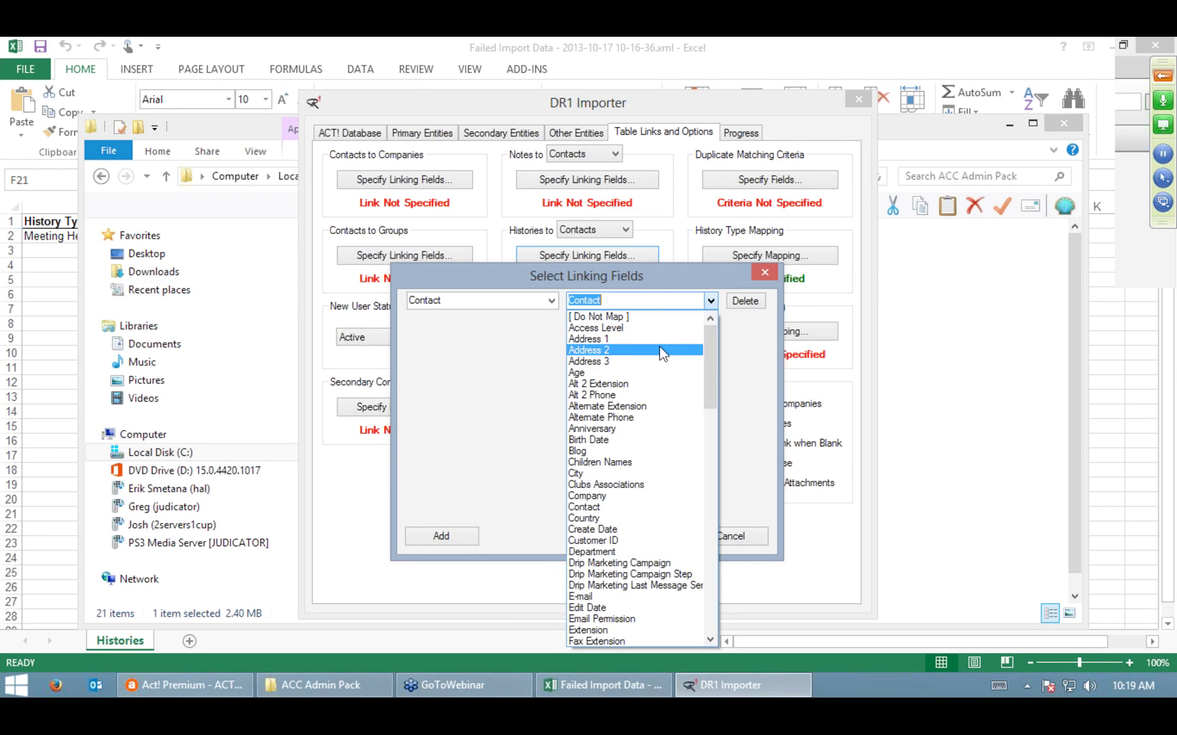
{"action": "left_click", "coordinate": [515, 365]}
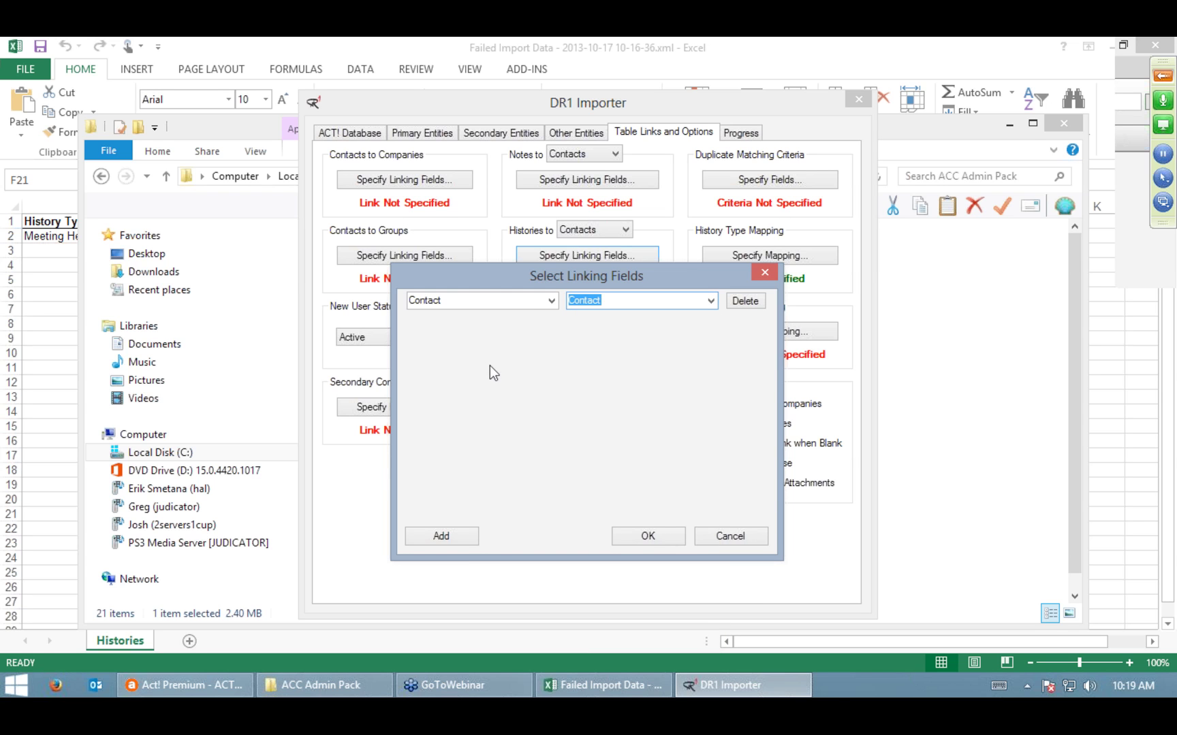
{"action": "left_click", "coordinate": [709, 300]}
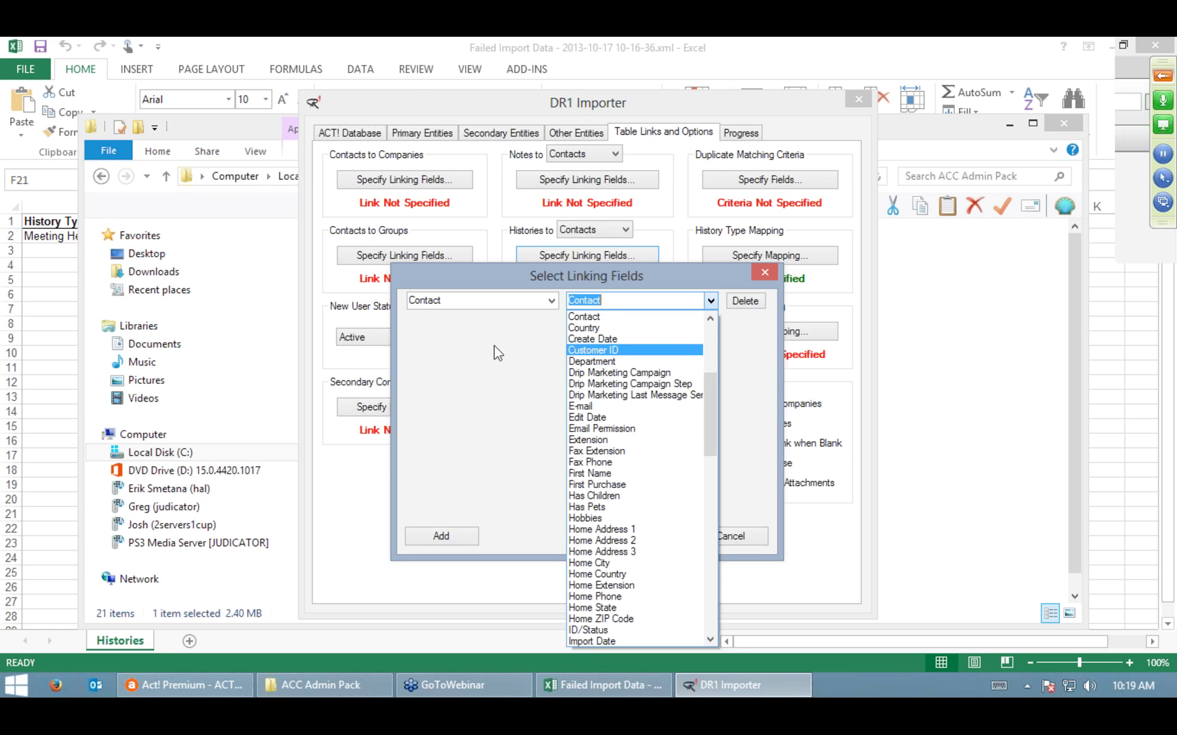
{"action": "left_click", "coordinate": [769, 332]}
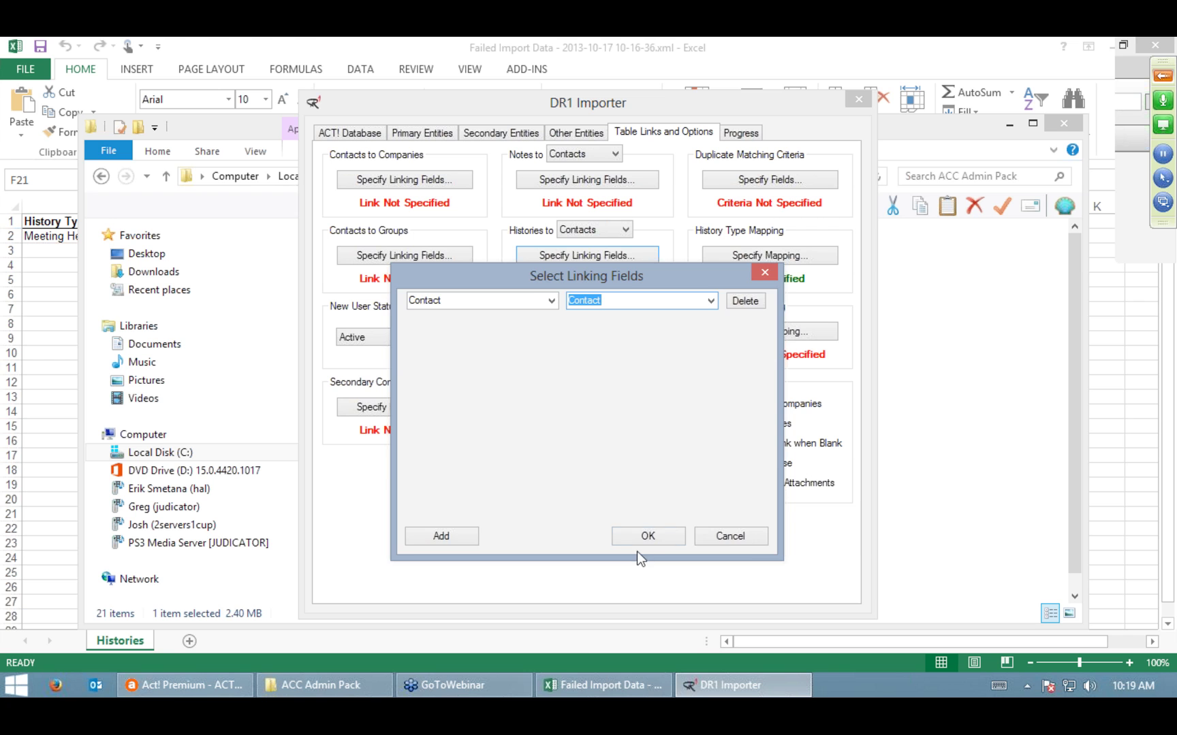
{"action": "left_click", "coordinate": [646, 536]}
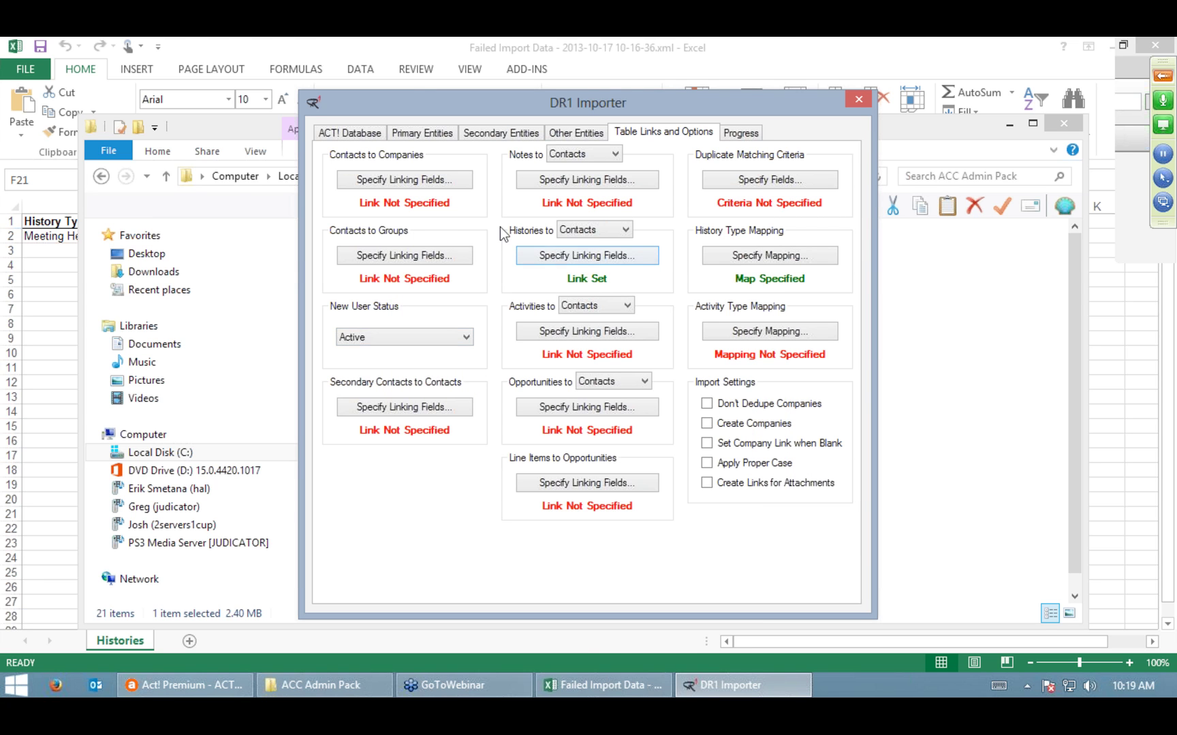
{"action": "left_click", "coordinate": [741, 133]}
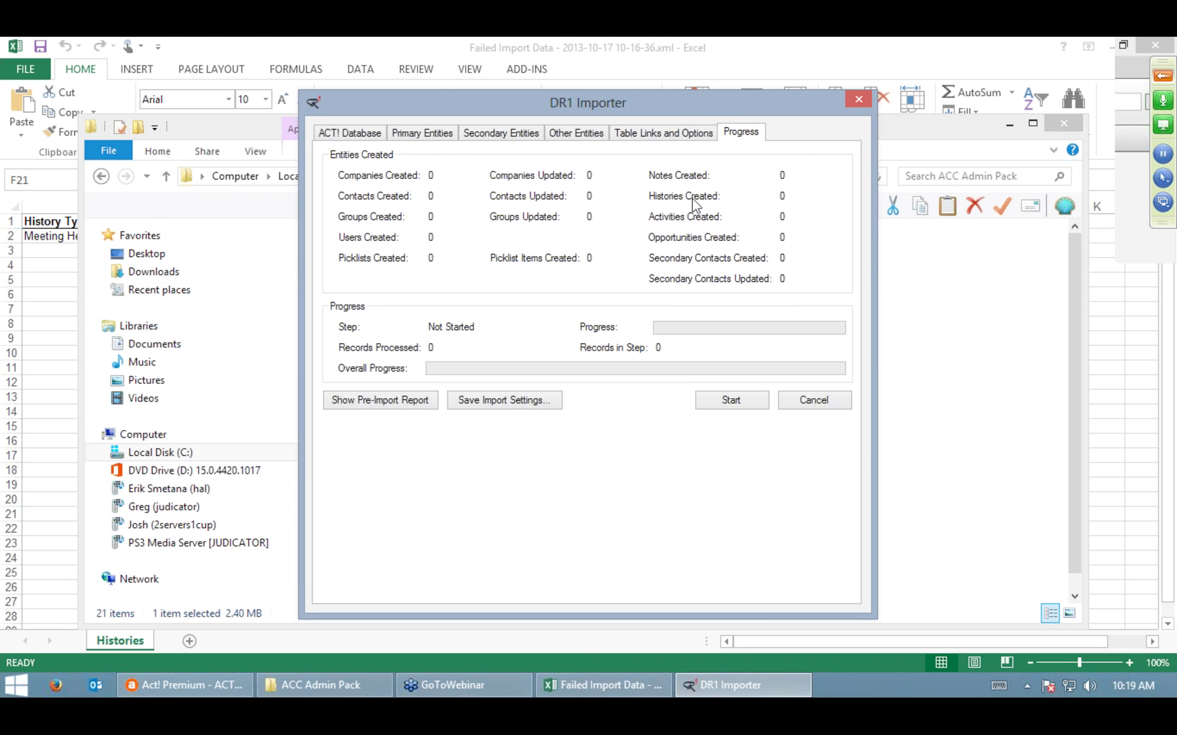
Step: Run the import, creating 1 history record, and close the importer
{"action": "left_click", "coordinate": [733, 401]}
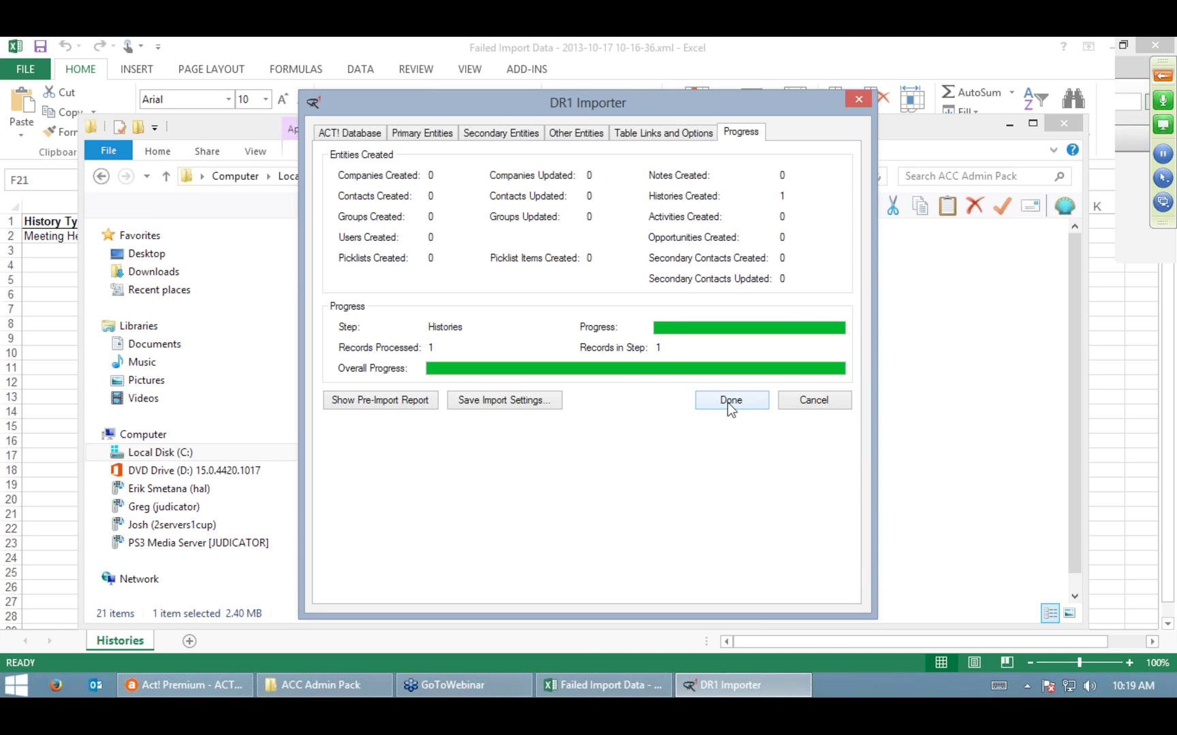
{"action": "left_click", "coordinate": [727, 401]}
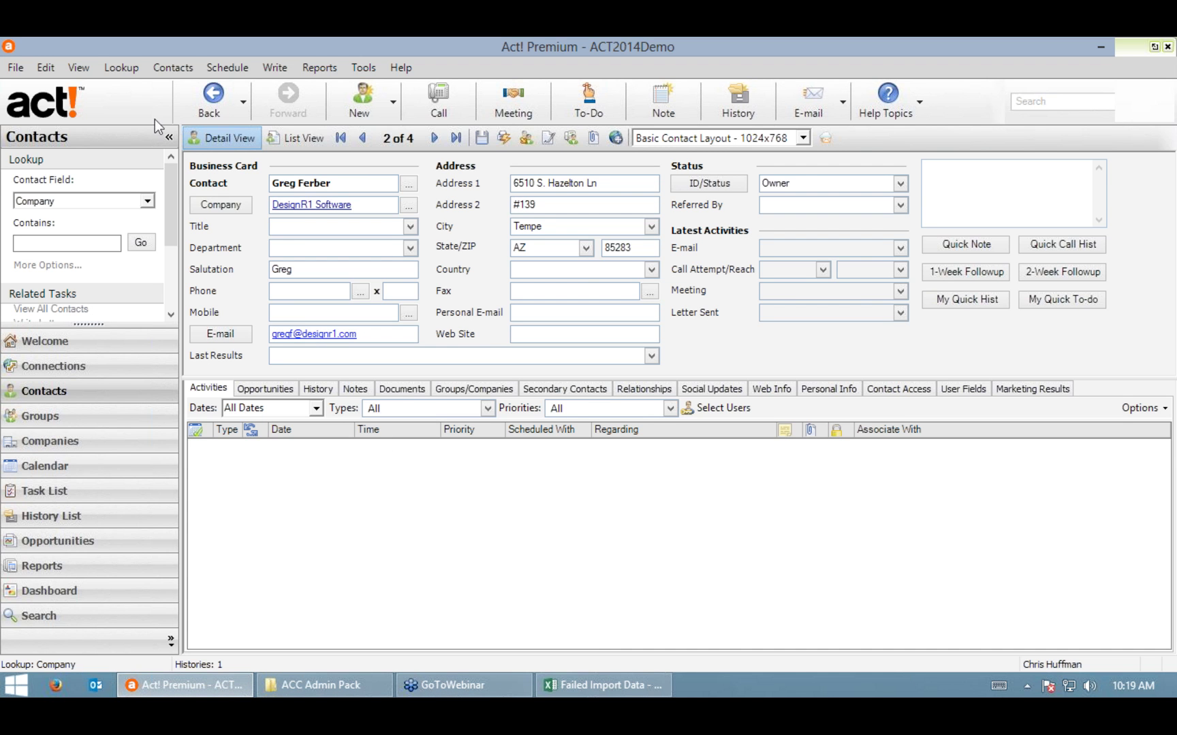
Step: Refresh the contact and view its 10/1/2013 Meeting Held Sample Meeting history entry
{"action": "left_click", "coordinate": [77, 65]}
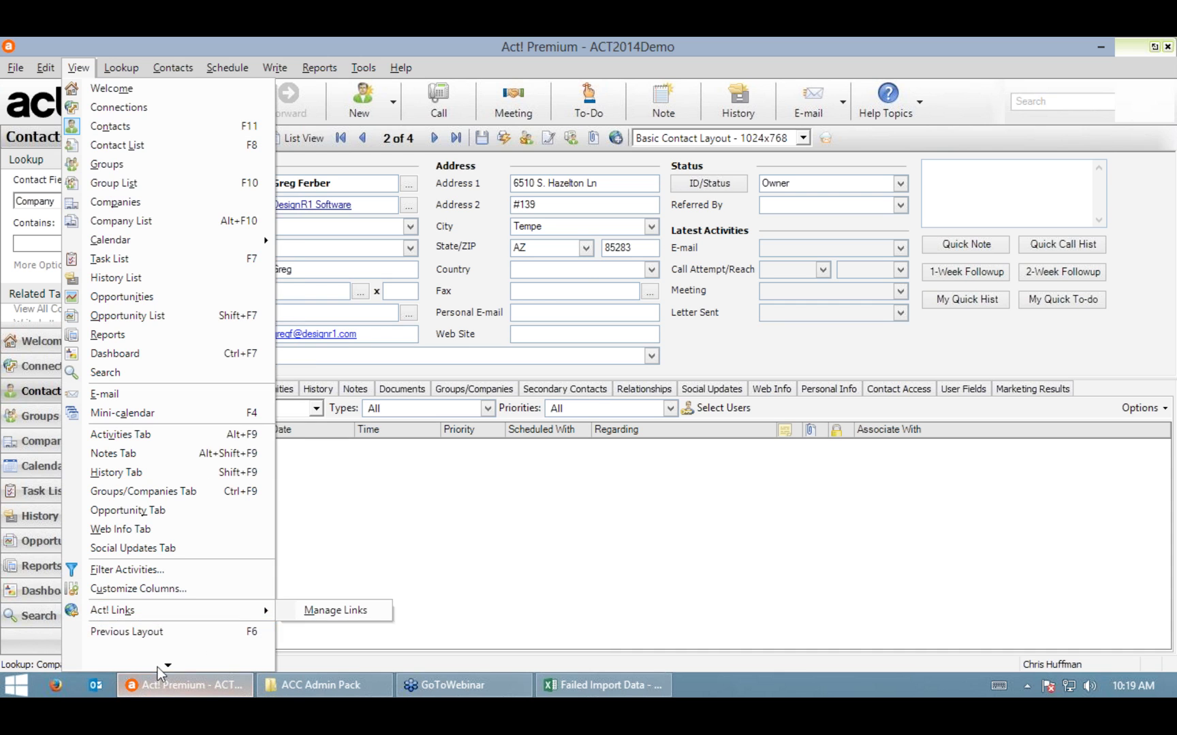
{"action": "mouse_move", "coordinate": [165, 664]}
{"action": "left_click", "coordinate": [152, 630]}
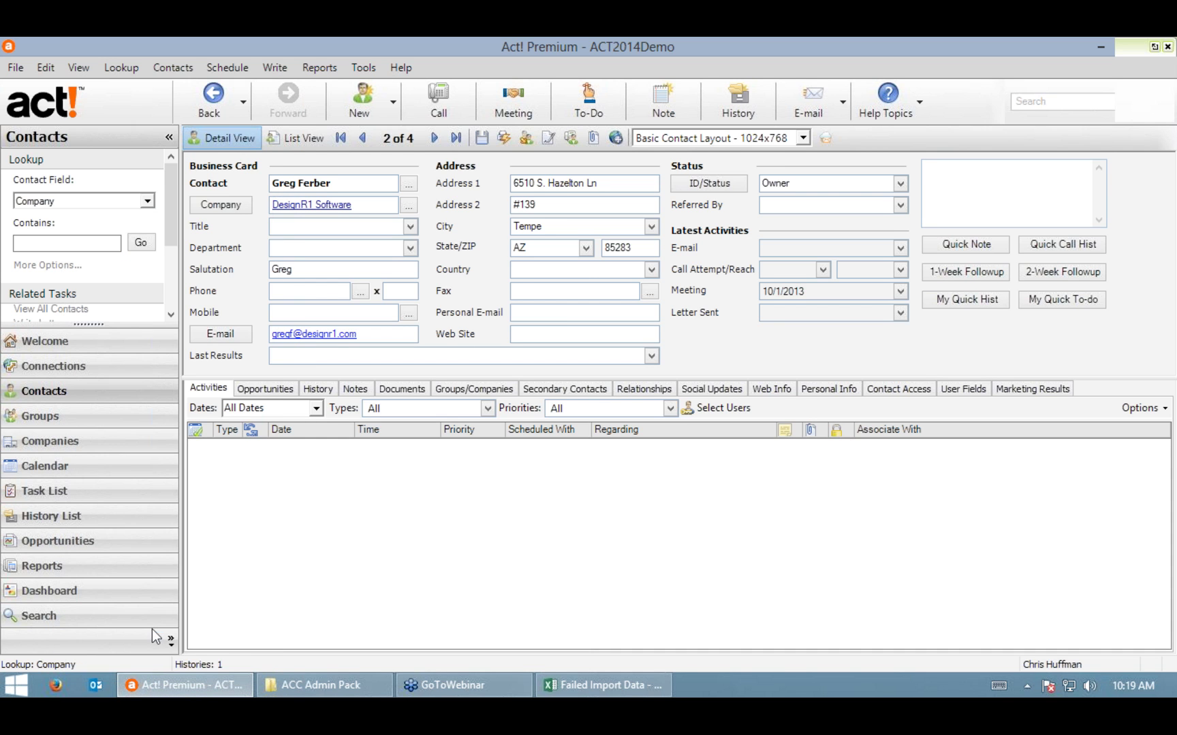
{"action": "left_click", "coordinate": [328, 393]}
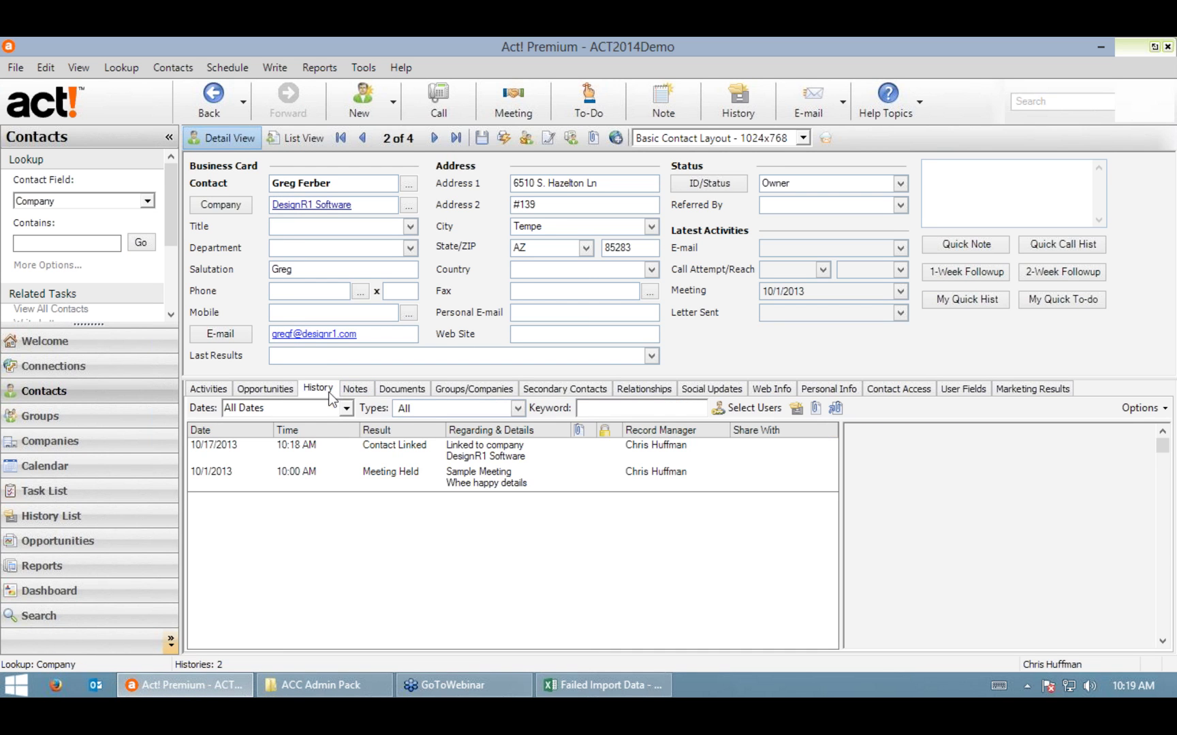
{"action": "left_click", "coordinate": [490, 477]}
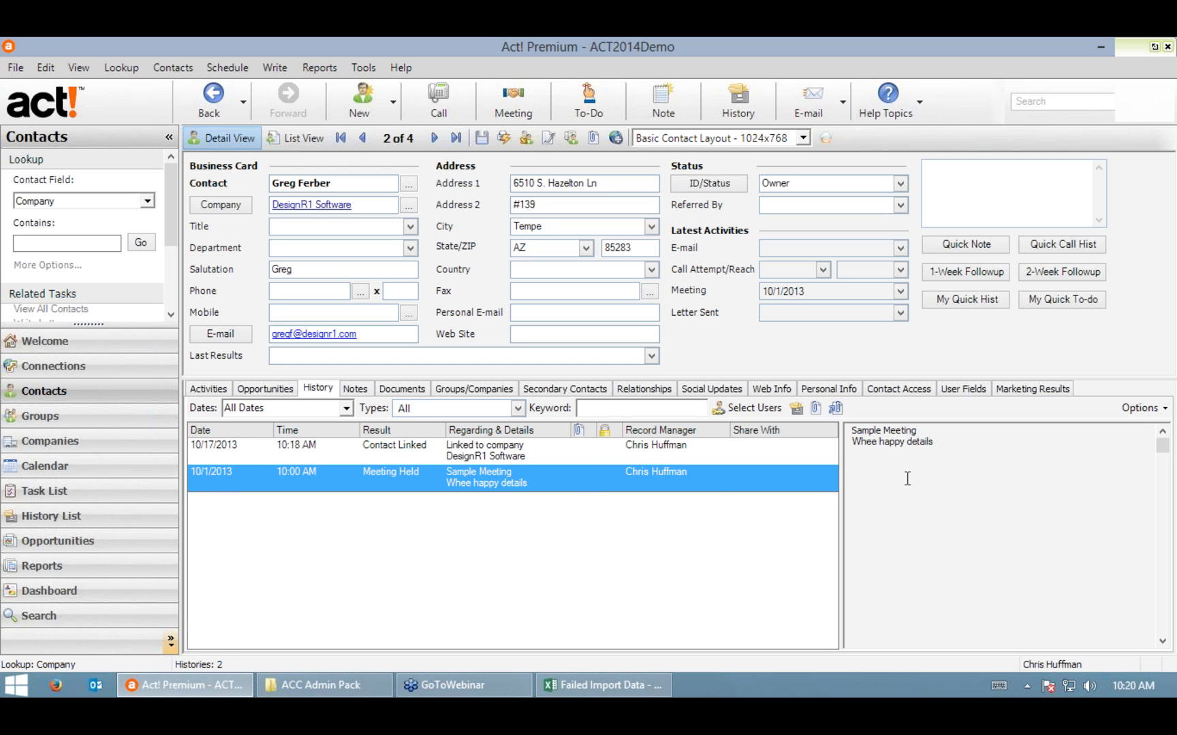
Step: Bring the Failed Import Data workbook back to the front
{"action": "left_click", "coordinate": [903, 441]}
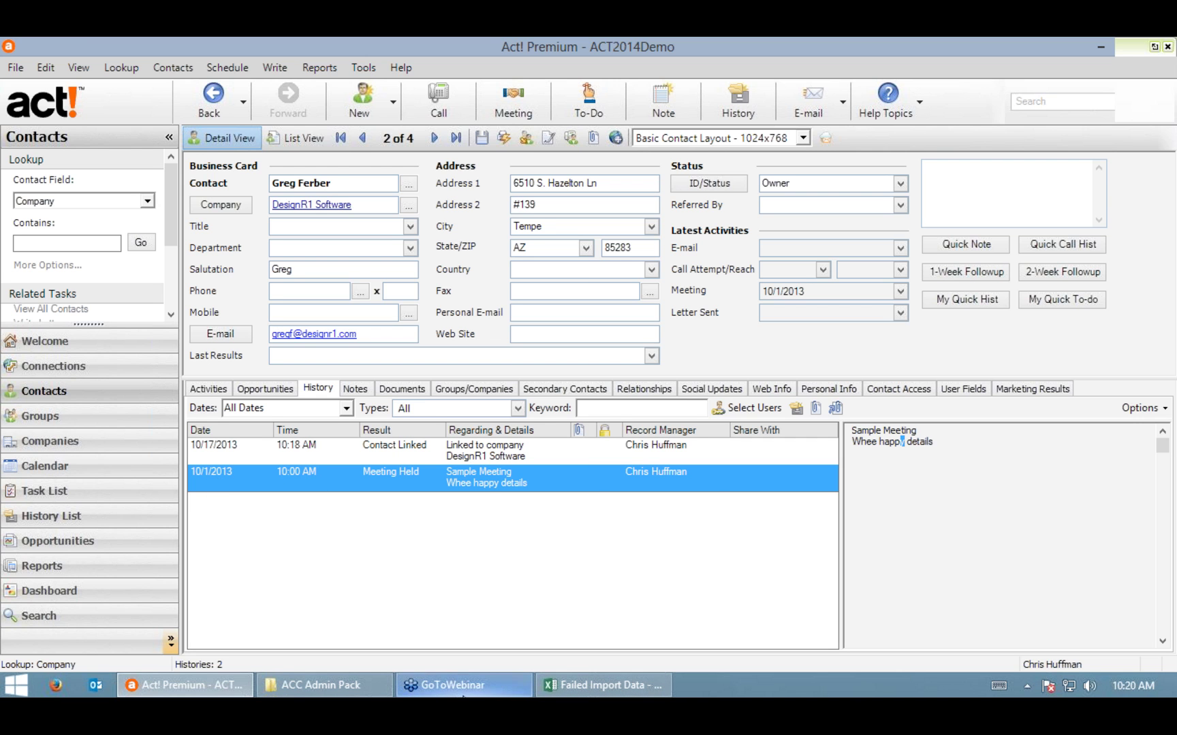
{"action": "left_click", "coordinate": [636, 681]}
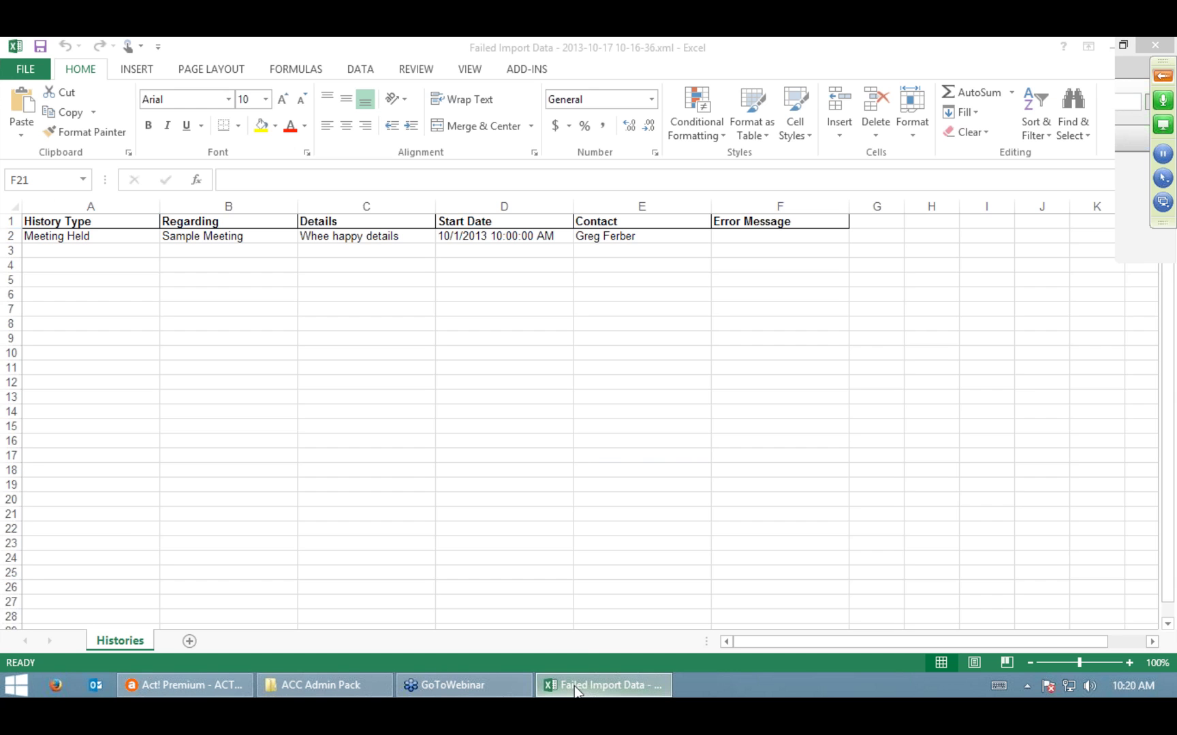
{"action": "left_click", "coordinate": [439, 455]}
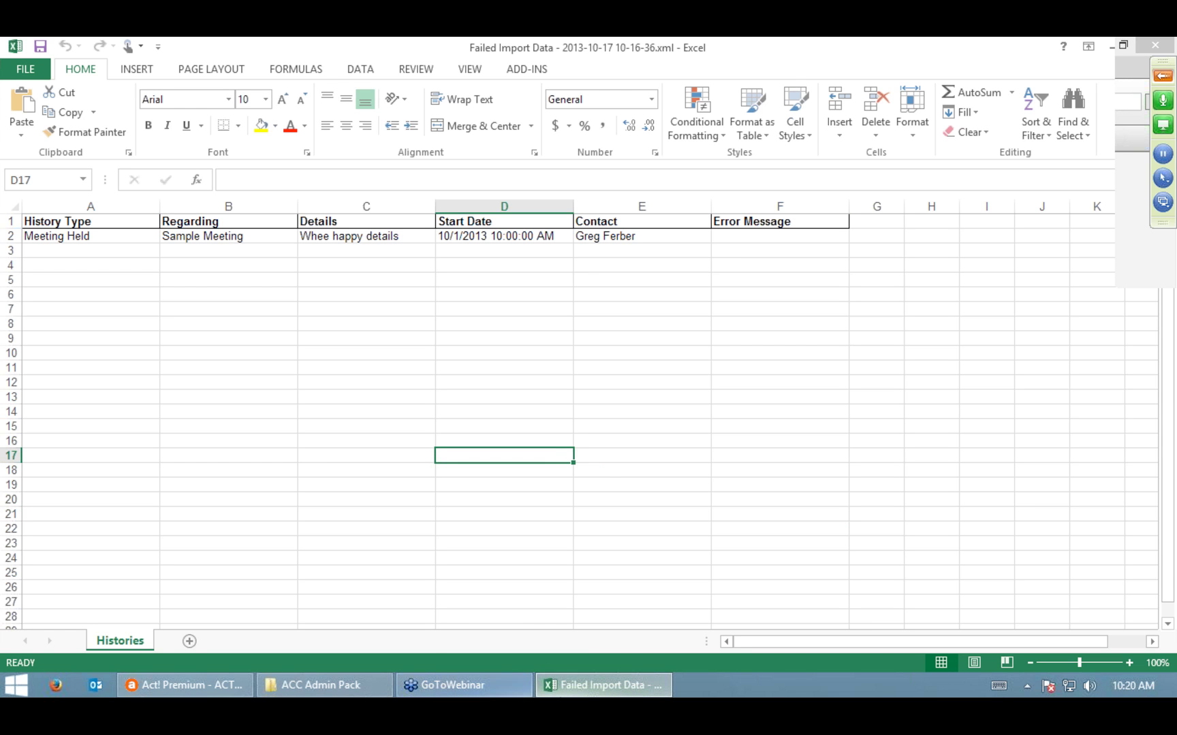
Step: Launch DR1Importer.exe and sign in with the account e-mail and password
{"action": "left_click", "coordinate": [1111, 46]}
{"action": "left_click", "coordinate": [297, 681]}
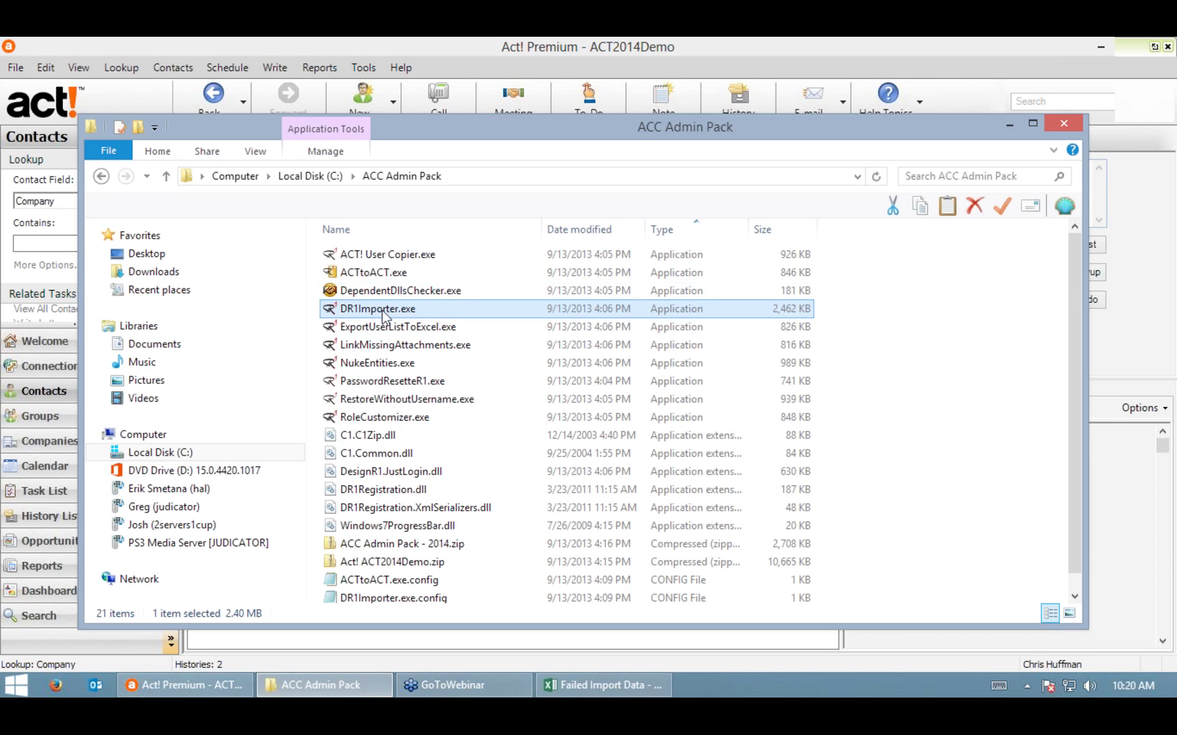
{"action": "double_click", "coordinate": [381, 309]}
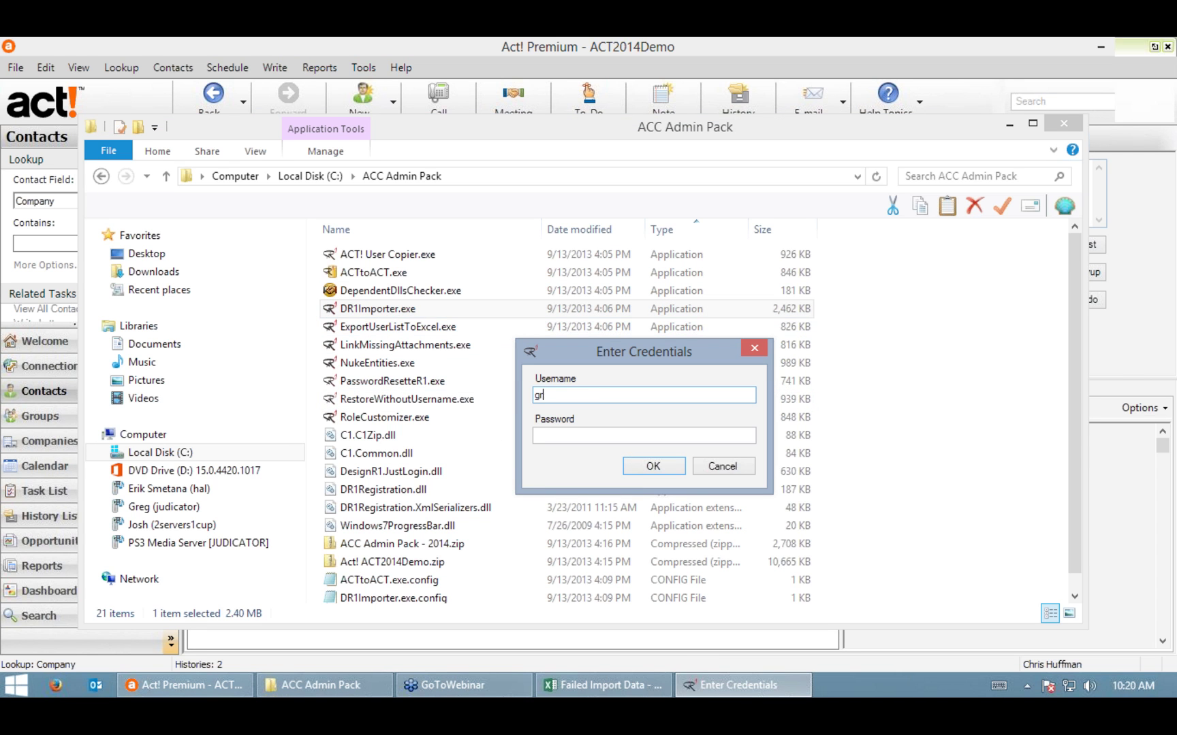
{"action": "key", "text": "Tab"}
{"action": "type", "text": "*********"}
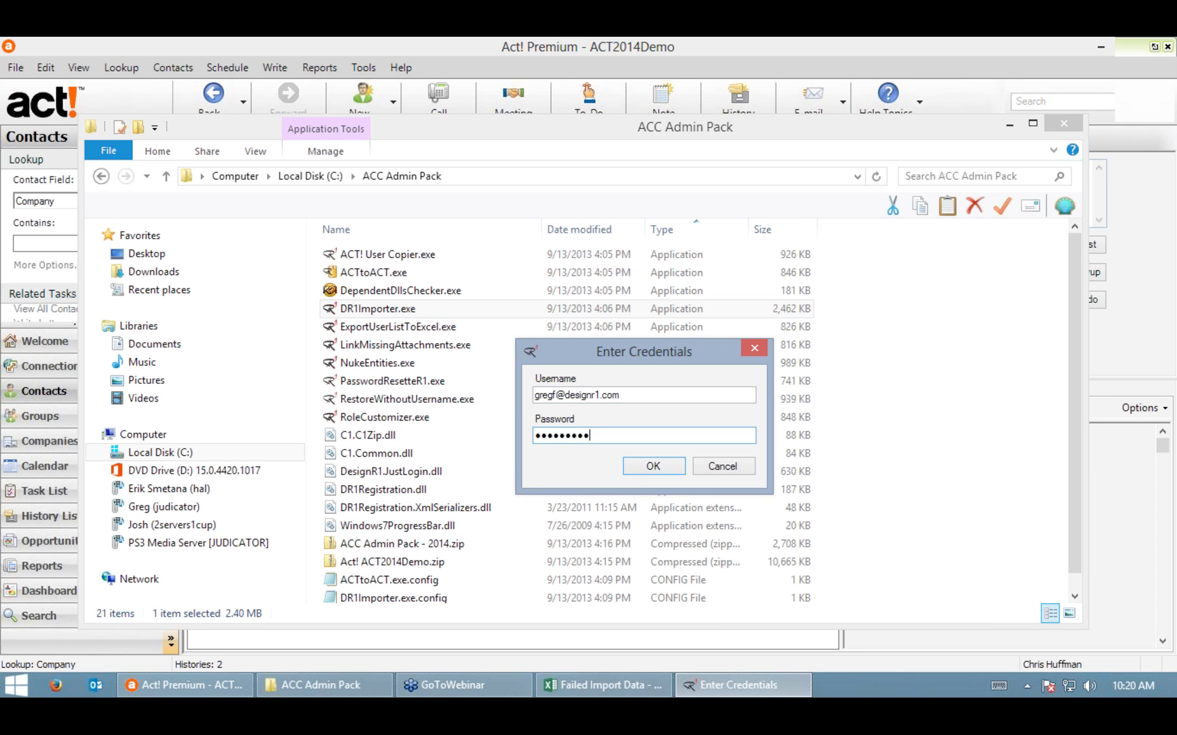
{"action": "key", "text": "Return"}
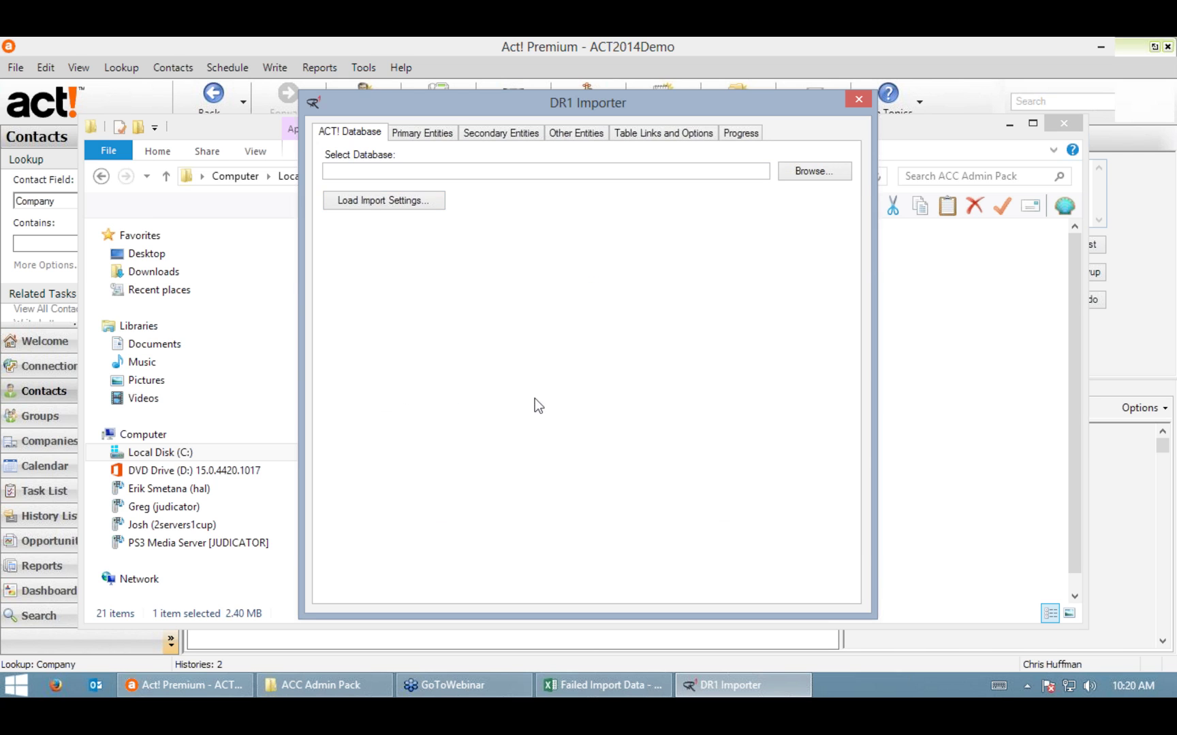
Step: Log on to ACT2014Demo.PAD with the database user name and open Primary Entities
{"action": "left_click", "coordinate": [822, 173]}
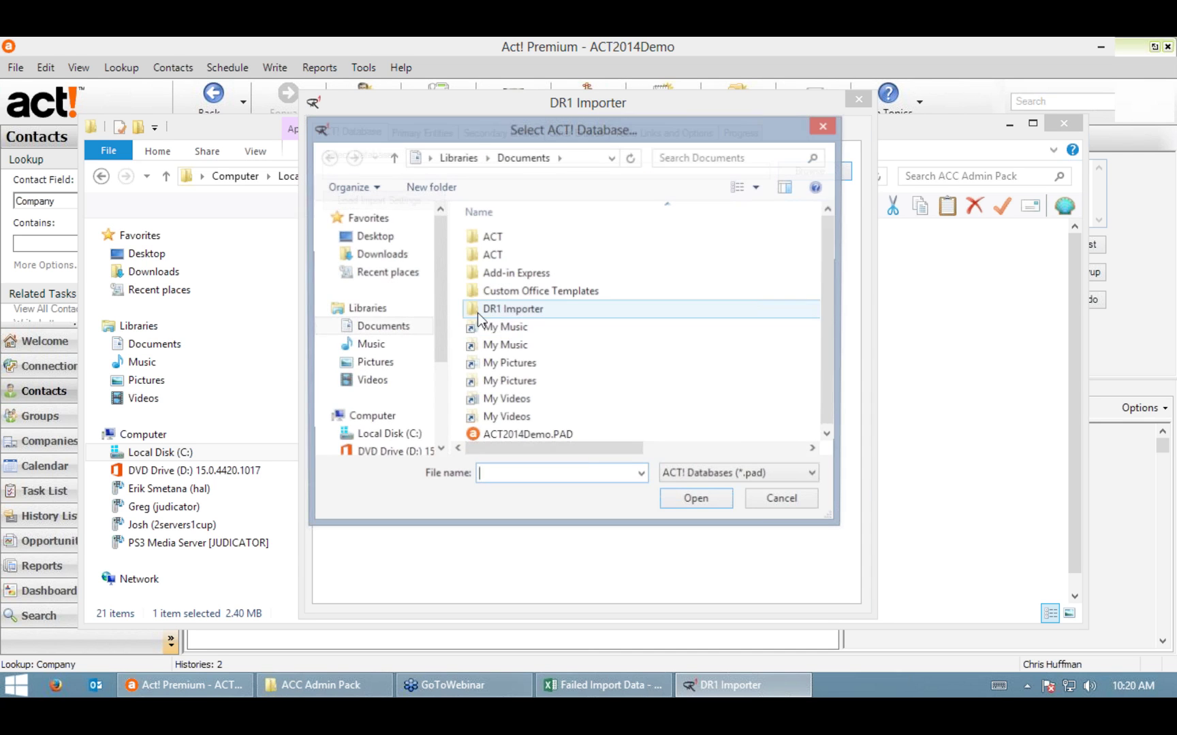
{"action": "left_click", "coordinate": [540, 436]}
{"action": "left_click", "coordinate": [704, 501]}
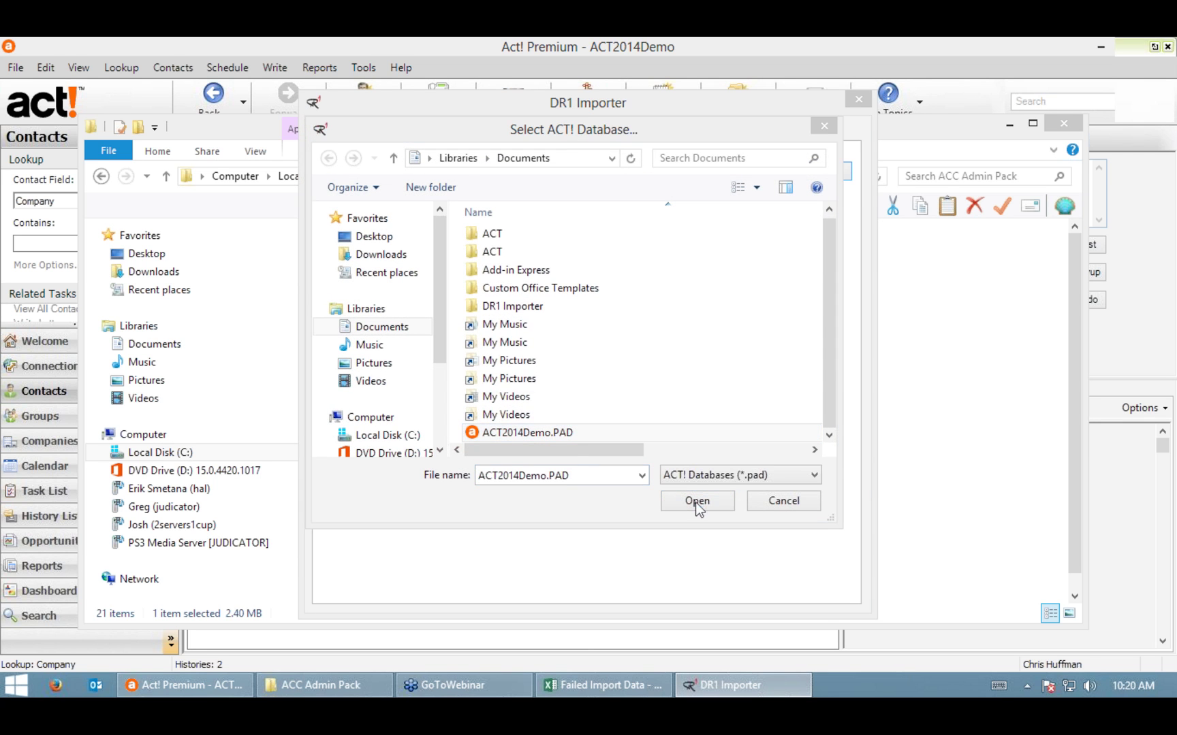
{"action": "type", "text": "Chris Huffman"}
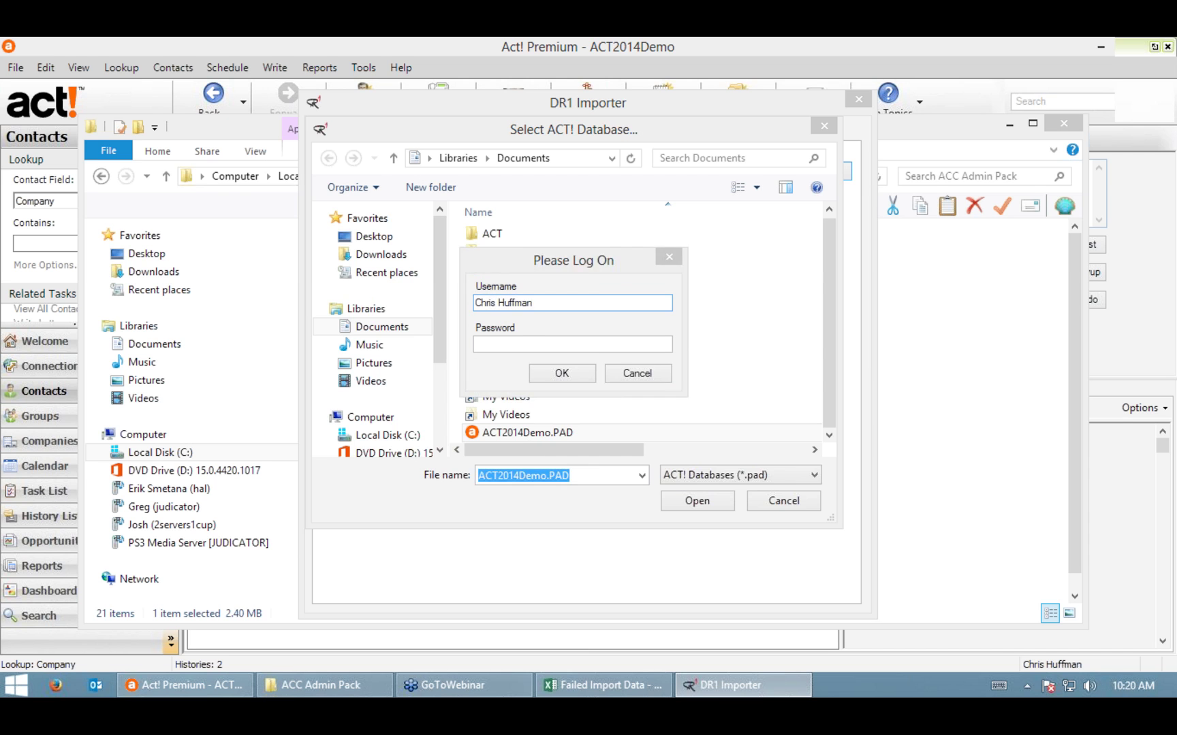
{"action": "key", "text": "Return"}
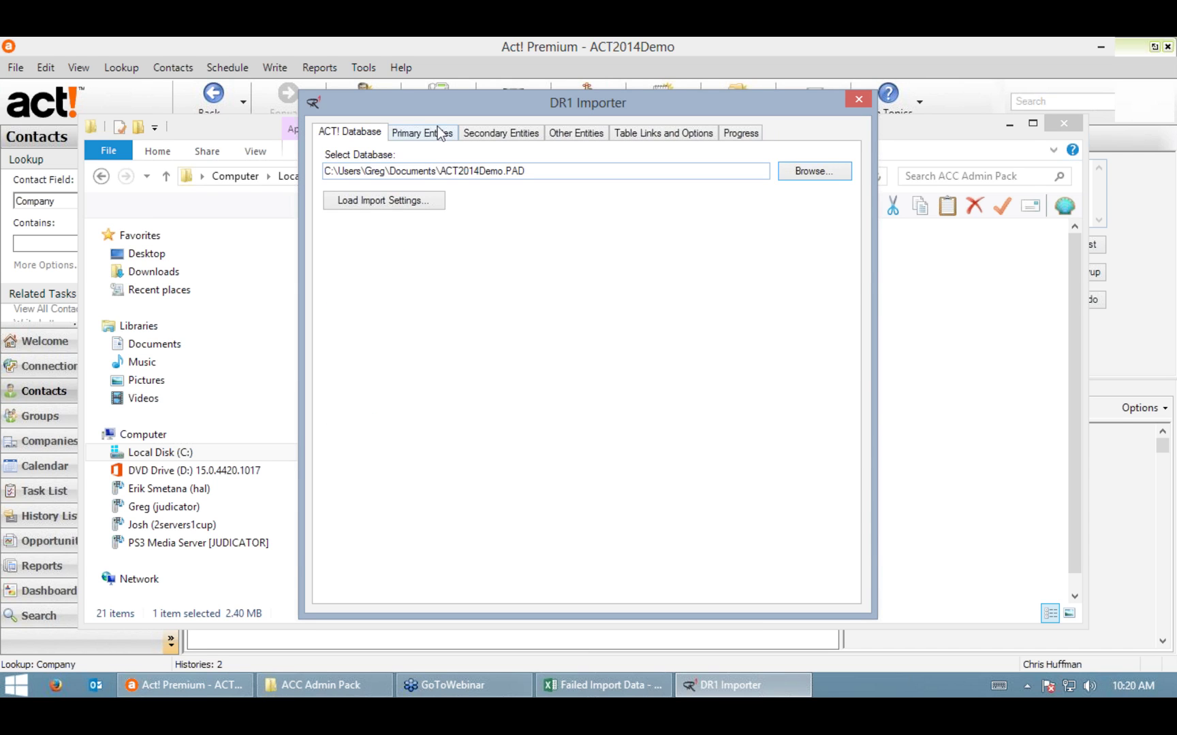
{"action": "left_click", "coordinate": [436, 129]}
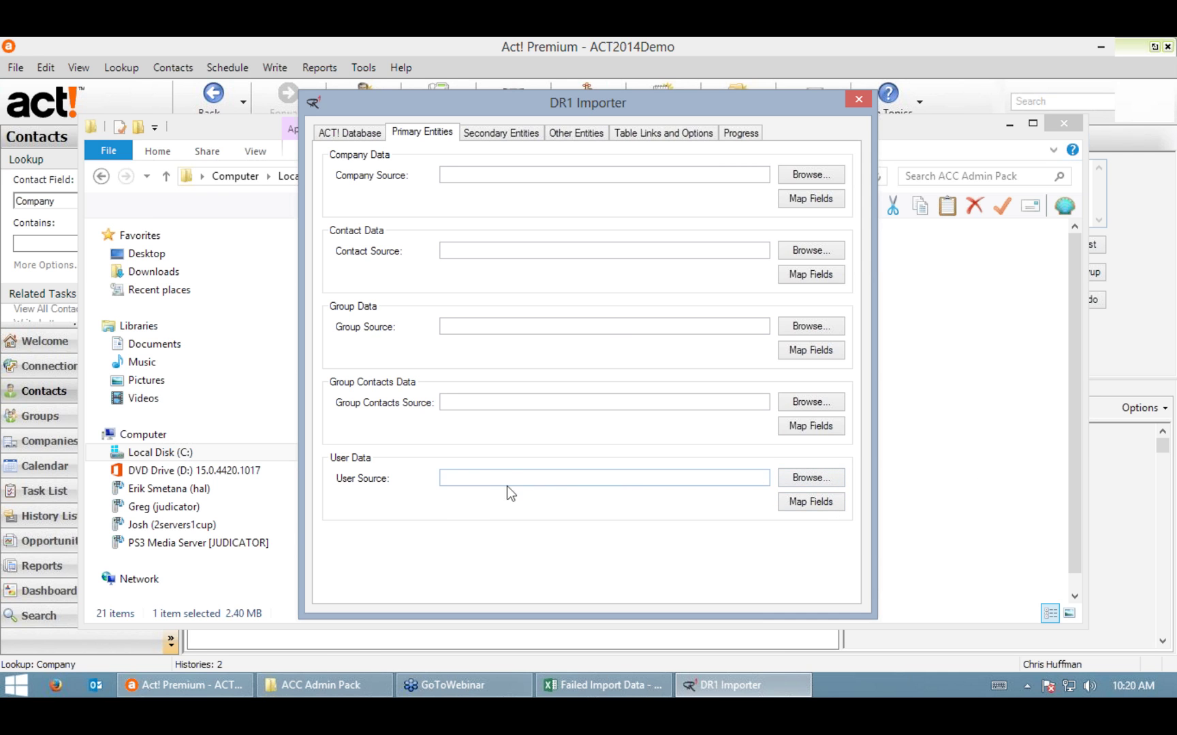
{"action": "left_click", "coordinate": [157, 685]}
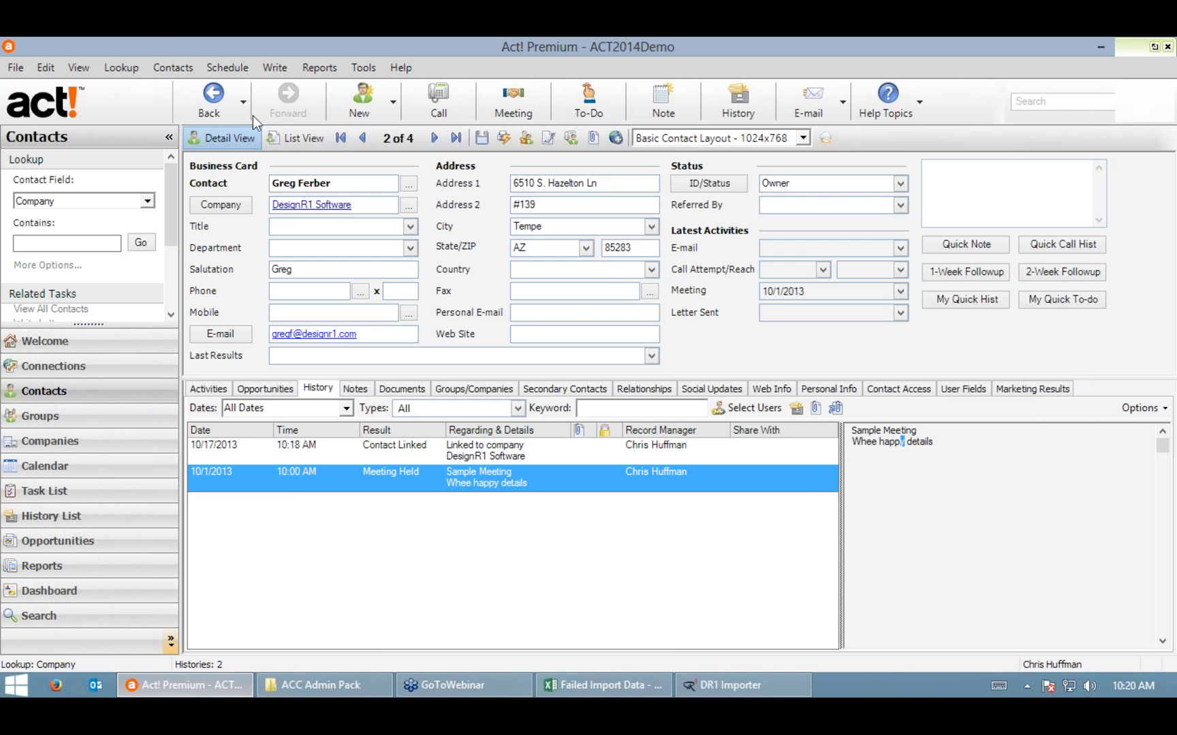
Step: Look up the users in Act! and export the nine-contact list to Excel
{"action": "left_click", "coordinate": [124, 69]}
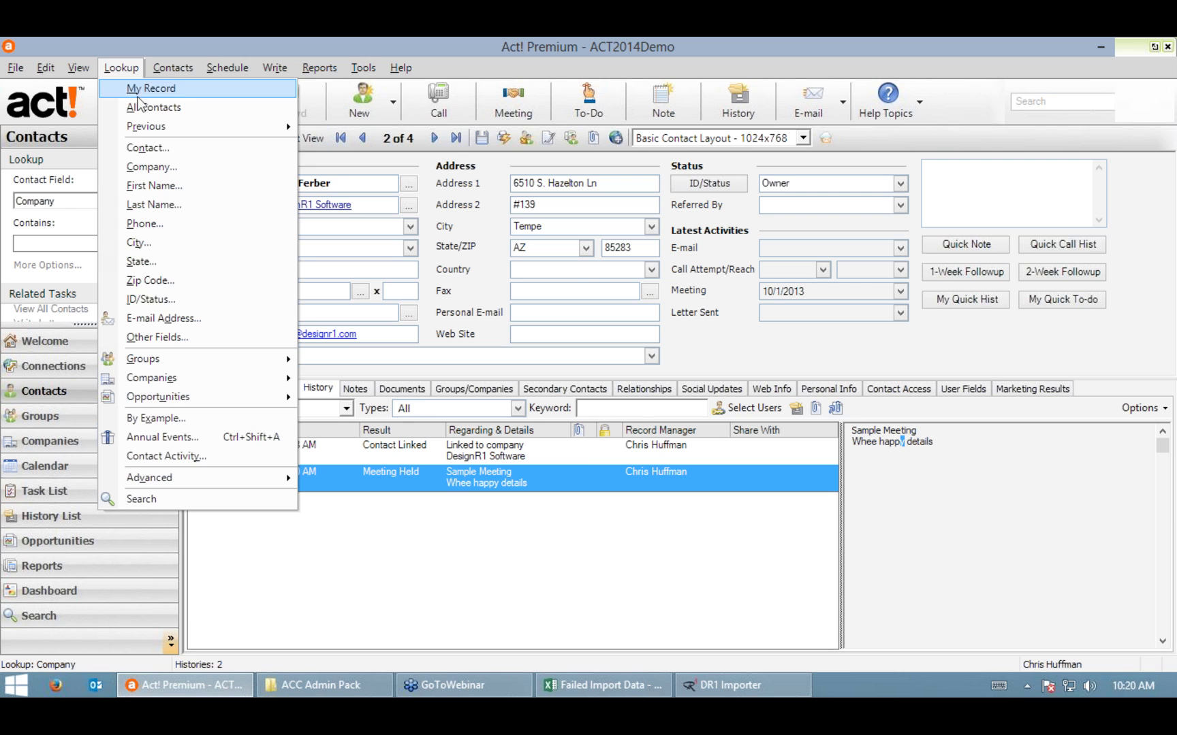
{"action": "mouse_move", "coordinate": [168, 477]}
{"action": "left_click", "coordinate": [385, 514]}
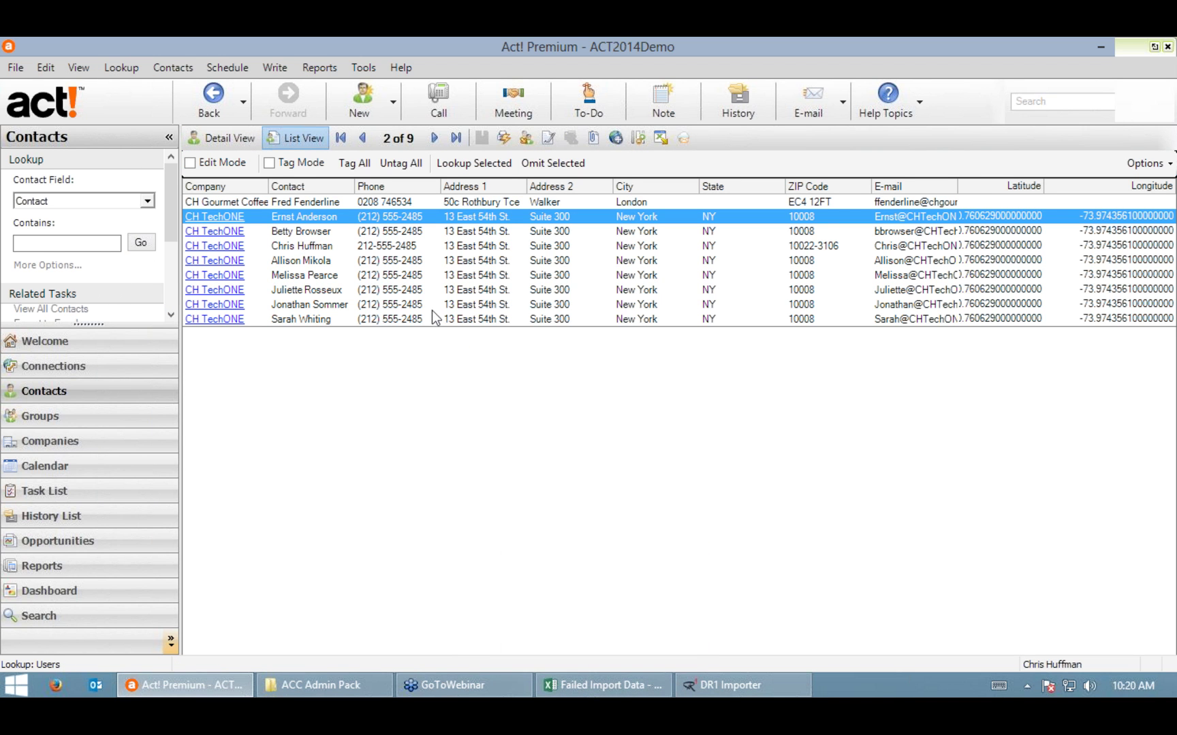
{"action": "left_click", "coordinate": [411, 204]}
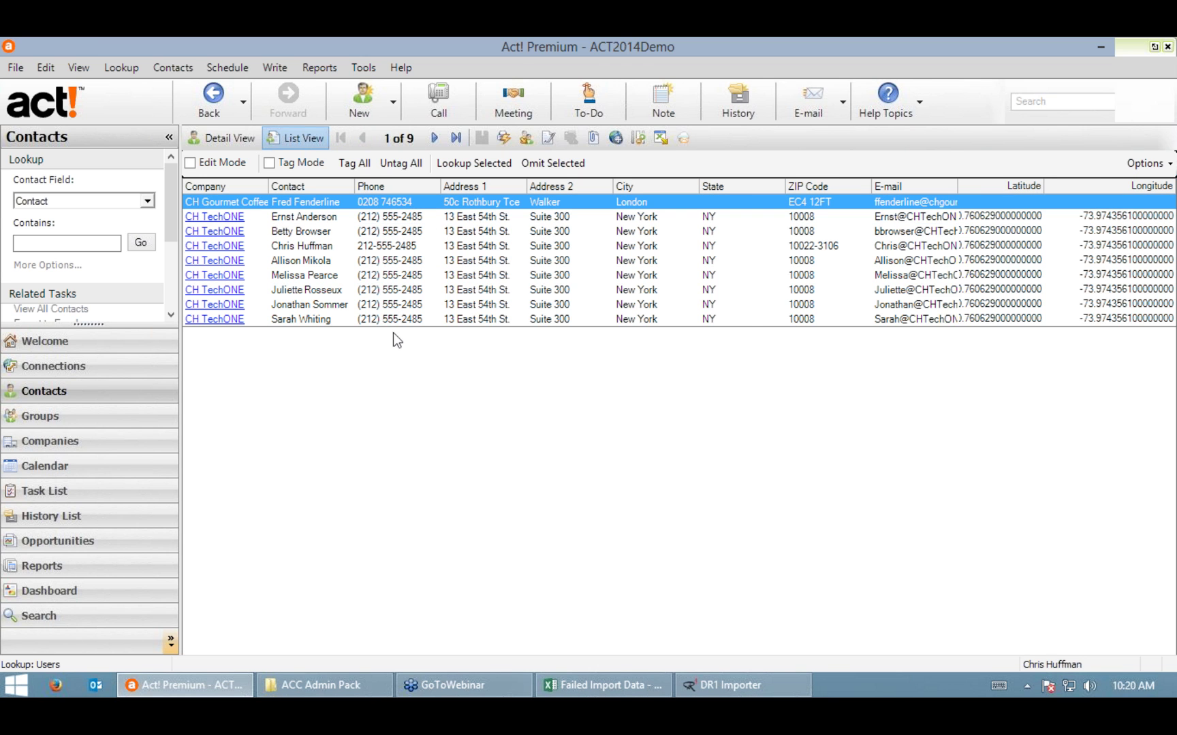
{"action": "left_click", "coordinate": [660, 137]}
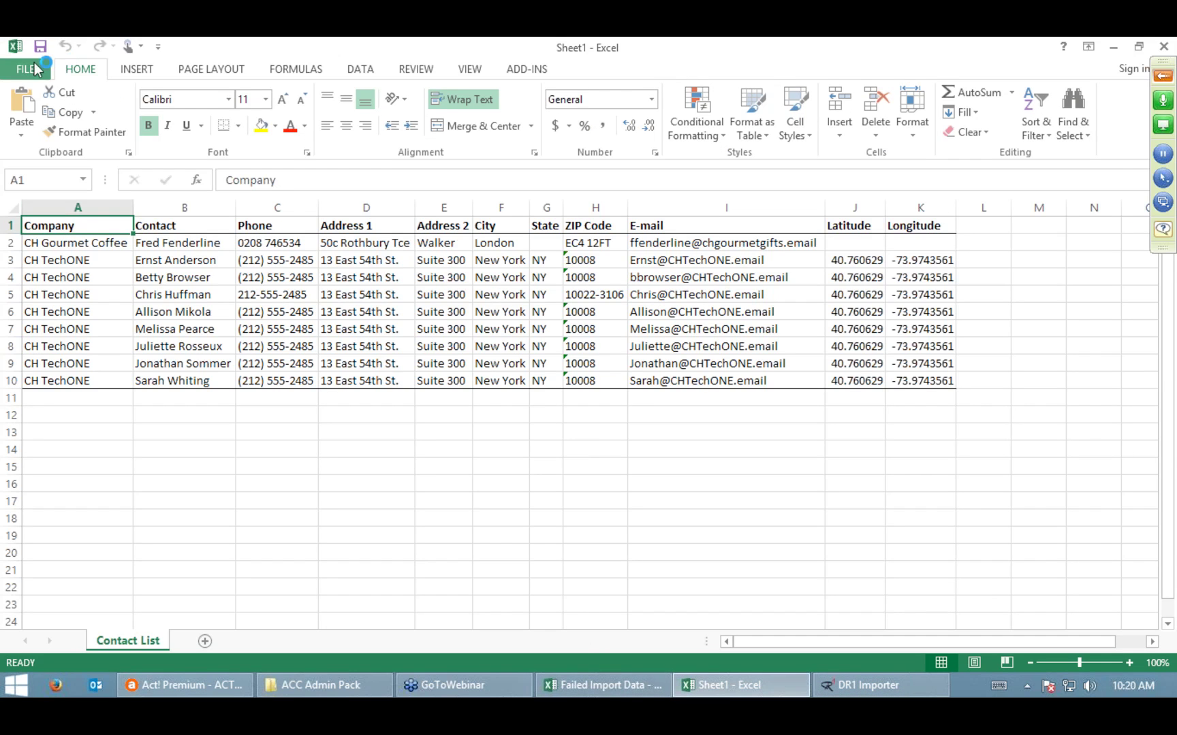
Step: Save the exported contact workbook as Users.xlsx in Documents
{"action": "left_click", "coordinate": [25, 69]}
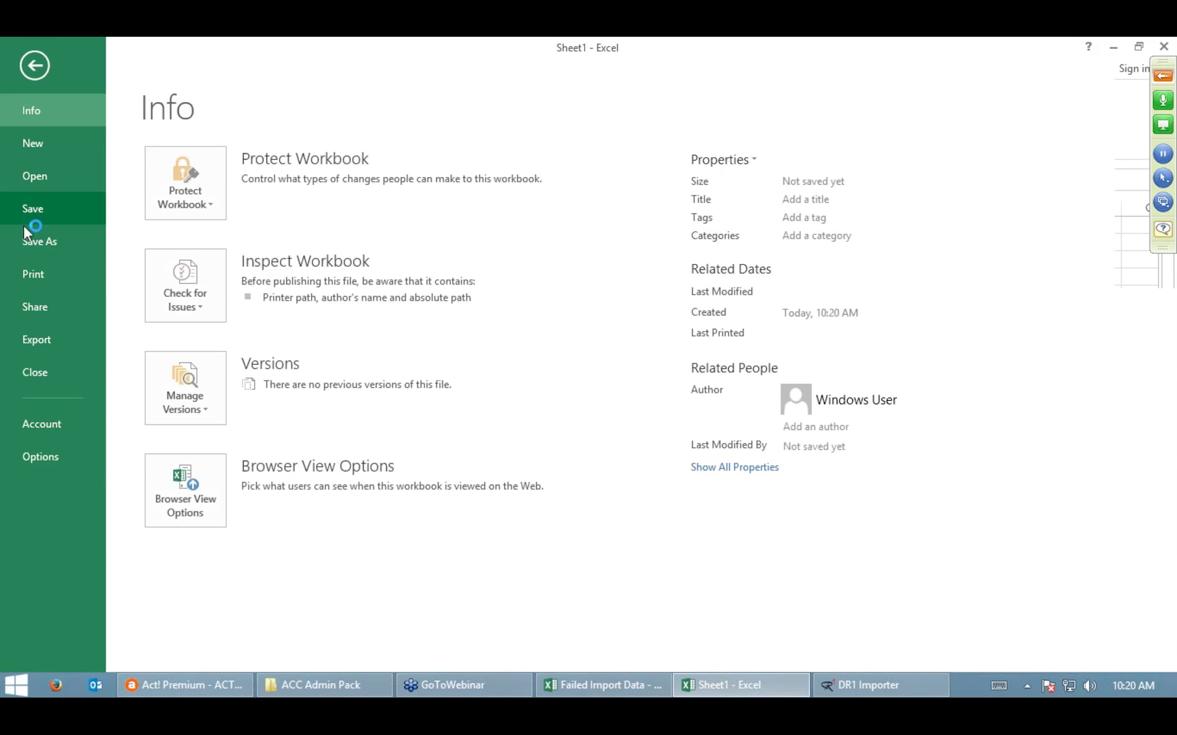
{"action": "left_click", "coordinate": [41, 242]}
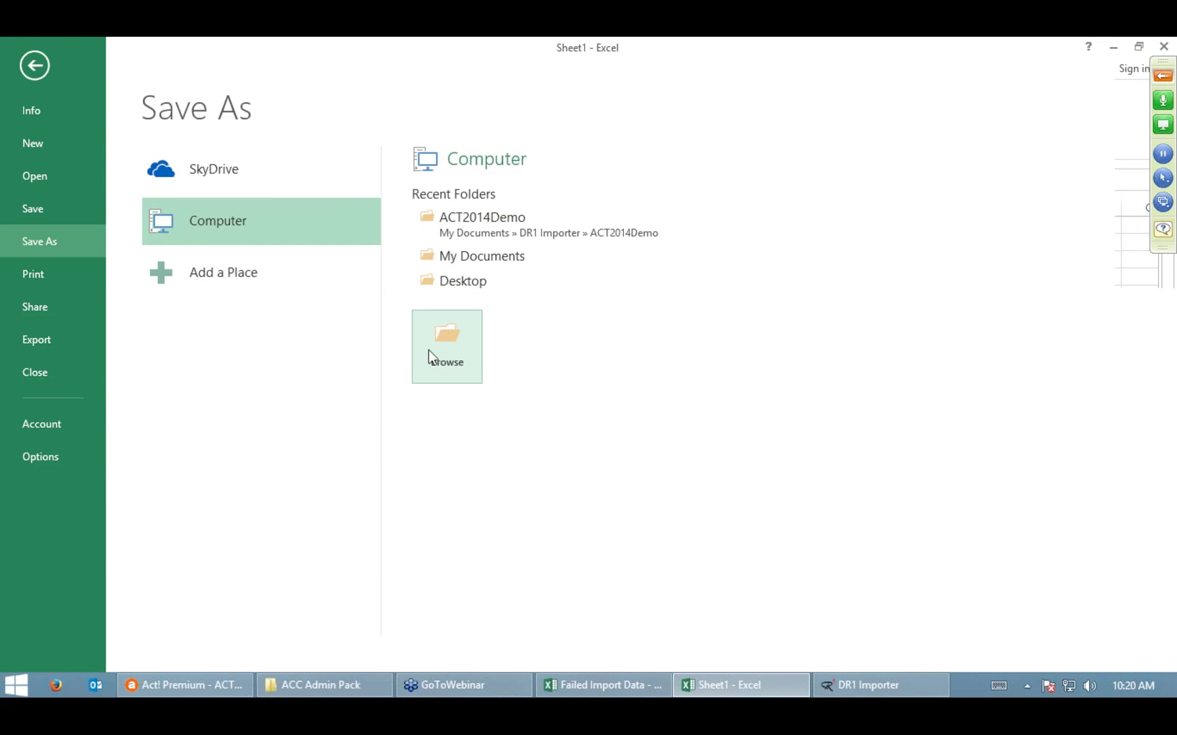
{"action": "left_click", "coordinate": [447, 351]}
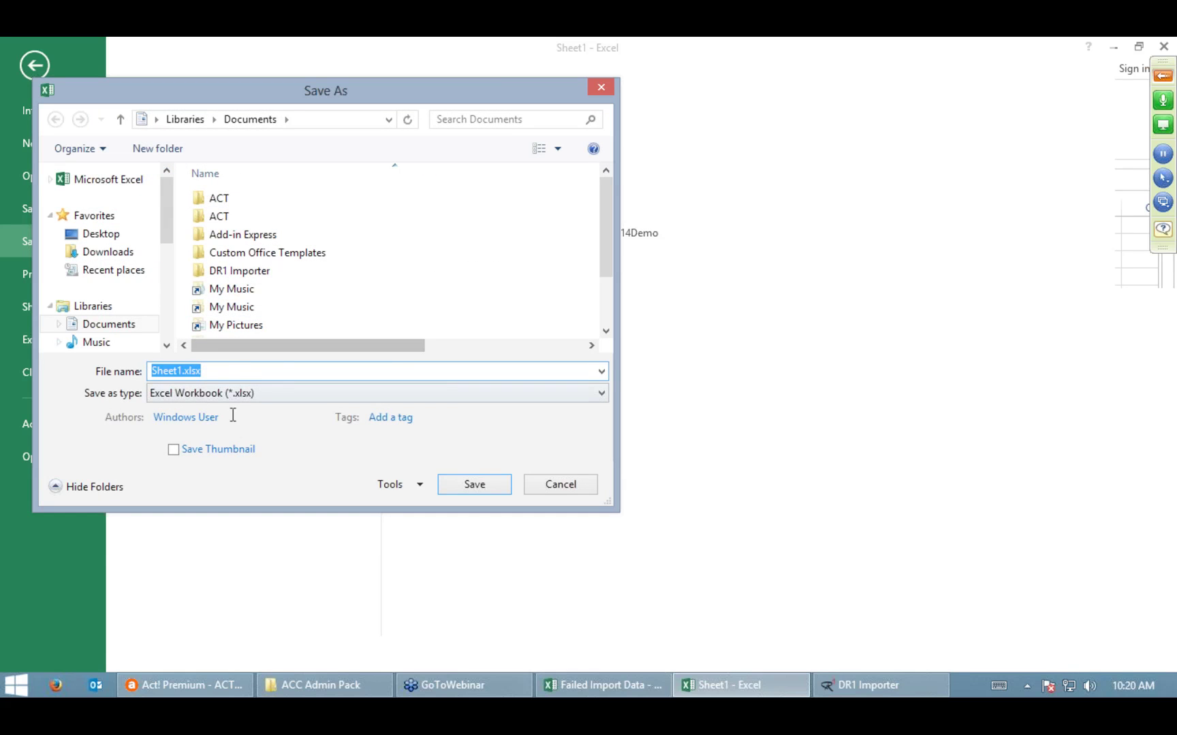
{"action": "left_click", "coordinate": [178, 370]}
{"action": "key", "text": "Right"}
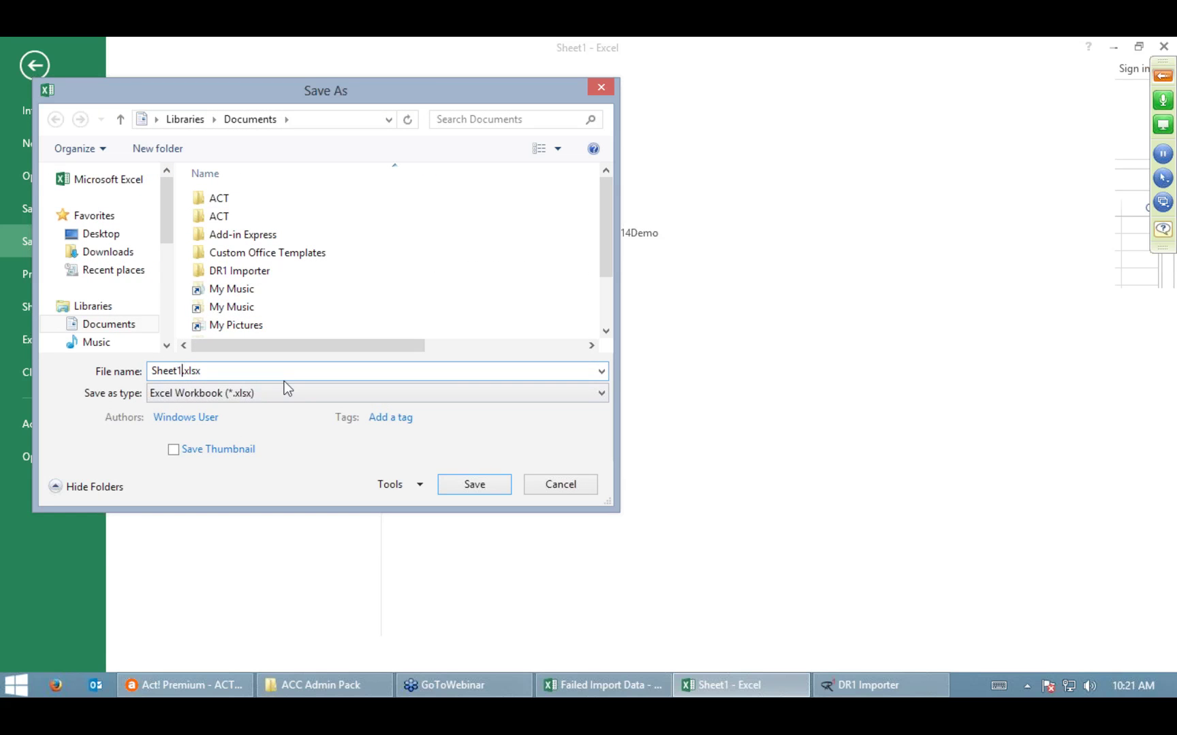
{"action": "key", "text": "shift+Home"}
{"action": "key", "text": "BackSpace"}
{"action": "type", "text": "Users"}
{"action": "key", "text": "Return"}
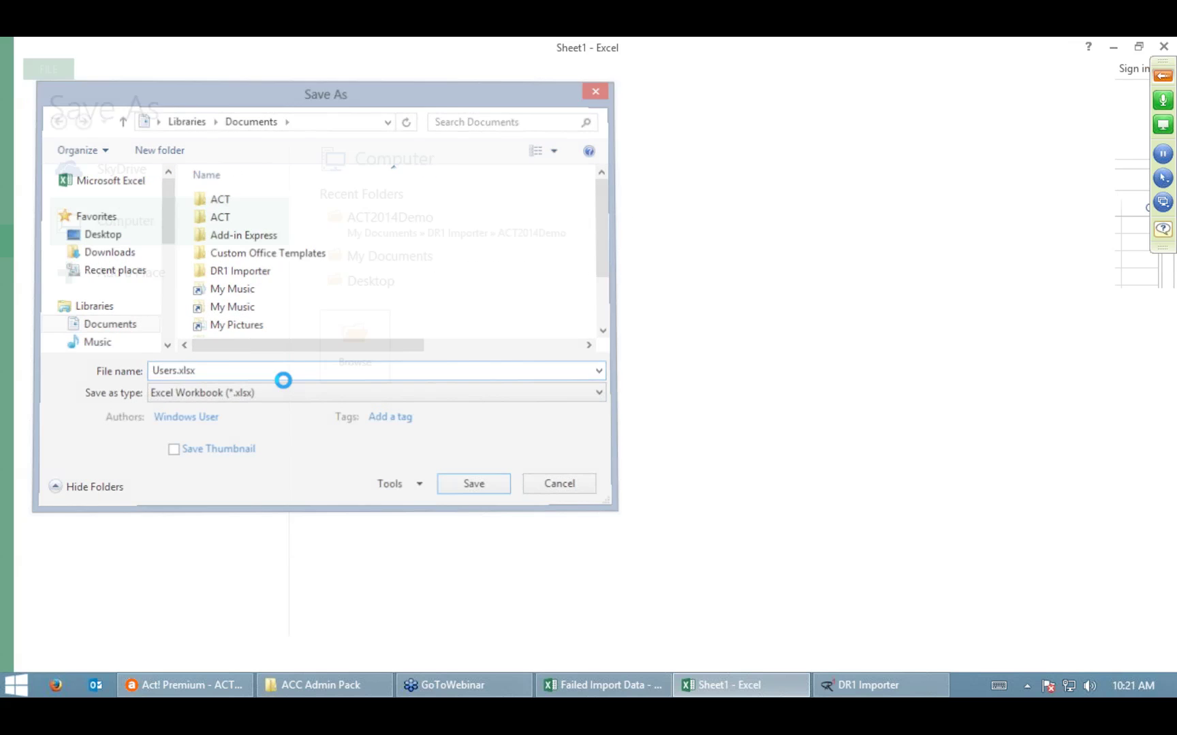
{"action": "left_click", "coordinate": [880, 691]}
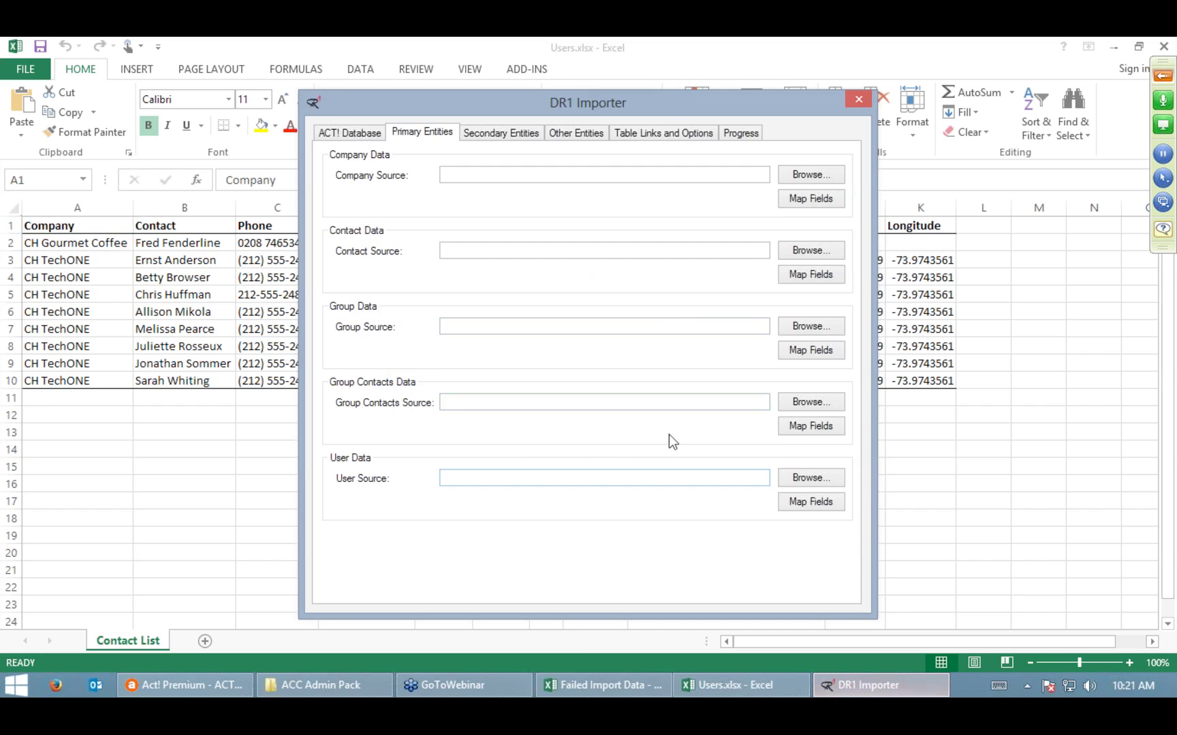
Step: Load Users.xlsx's Contact List sheet (9 records) as User Source and open Map Fields
{"action": "left_click", "coordinate": [820, 480]}
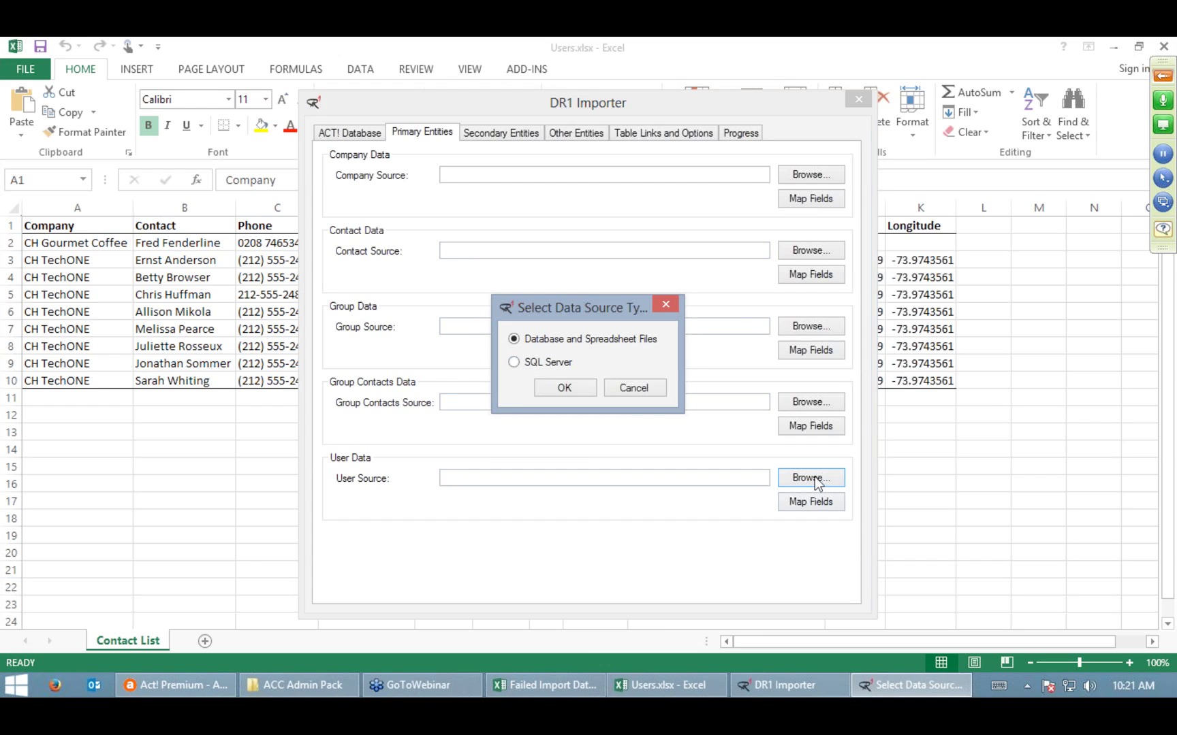
{"action": "left_click", "coordinate": [559, 393]}
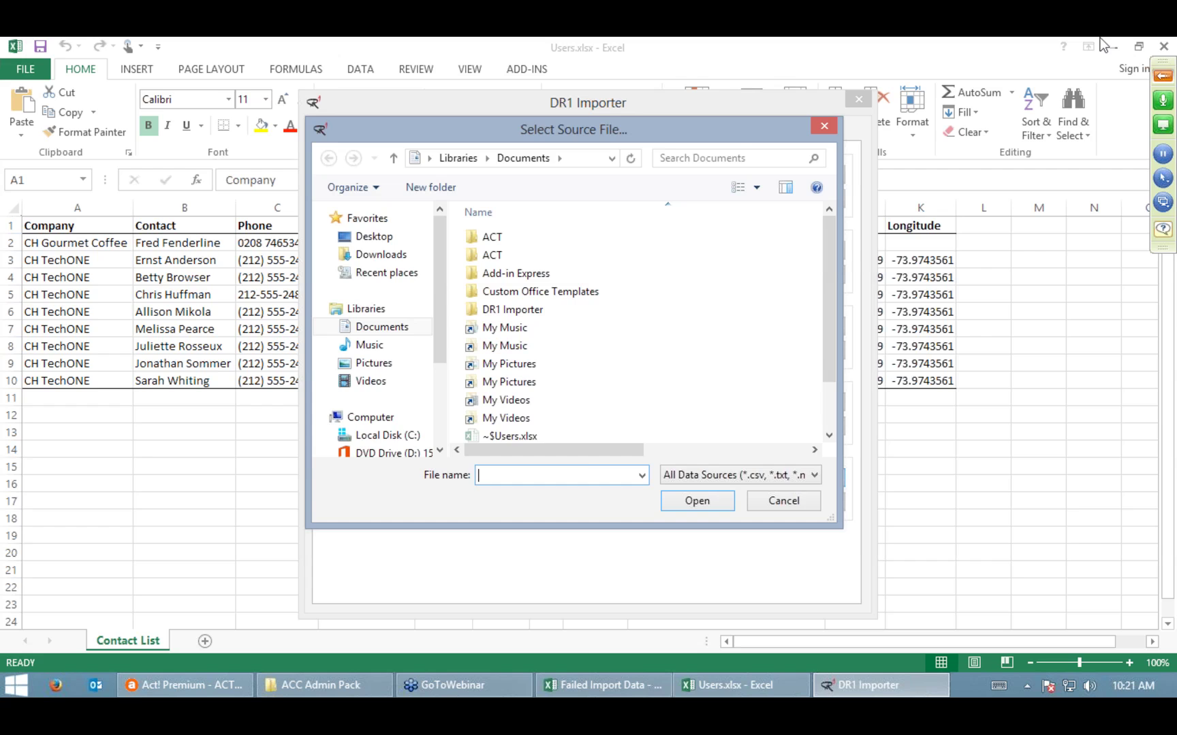
{"action": "left_click", "coordinate": [1163, 45]}
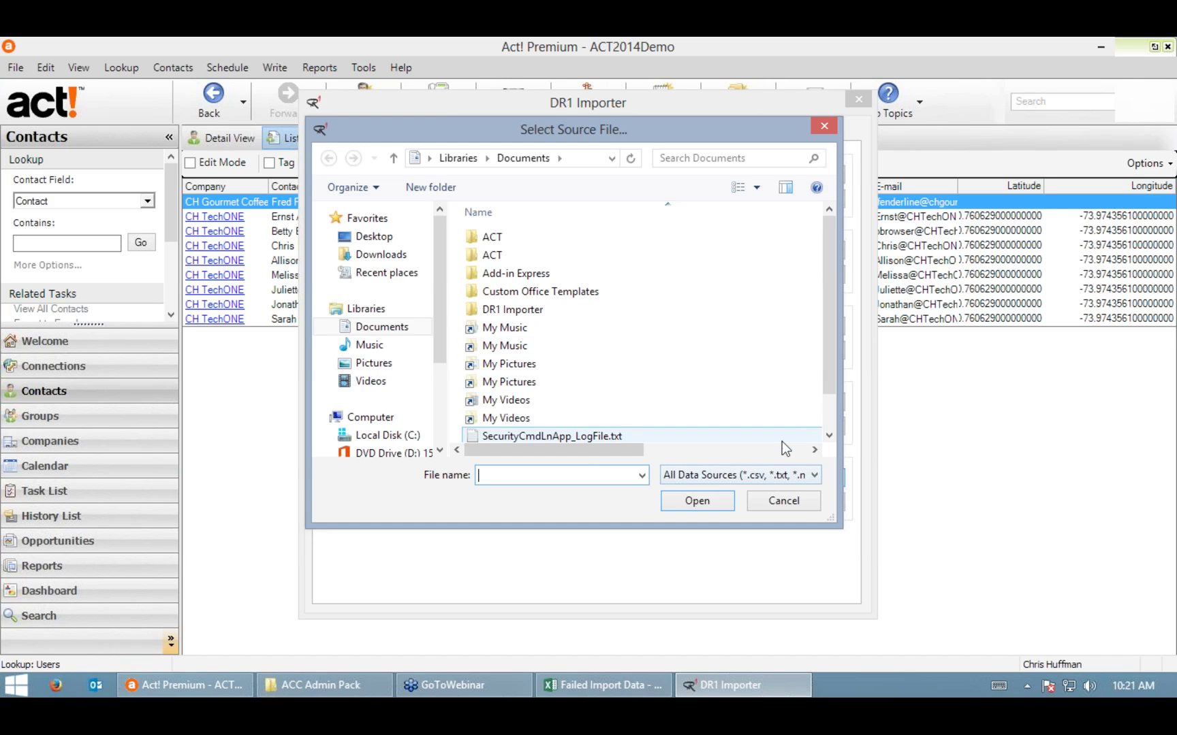
{"action": "scroll", "coordinate": [834, 417], "scroll_direction": "down", "scroll_amount": 1}
{"action": "left_click", "coordinate": [512, 434]}
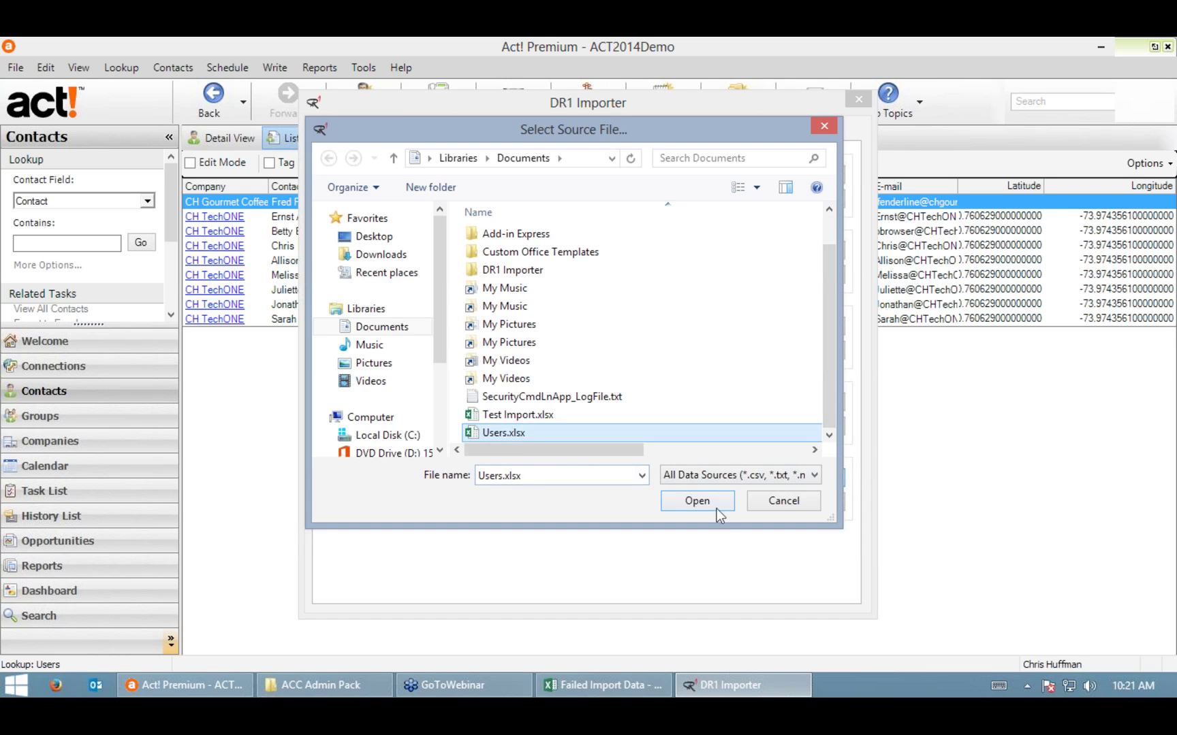
{"action": "left_click", "coordinate": [698, 501]}
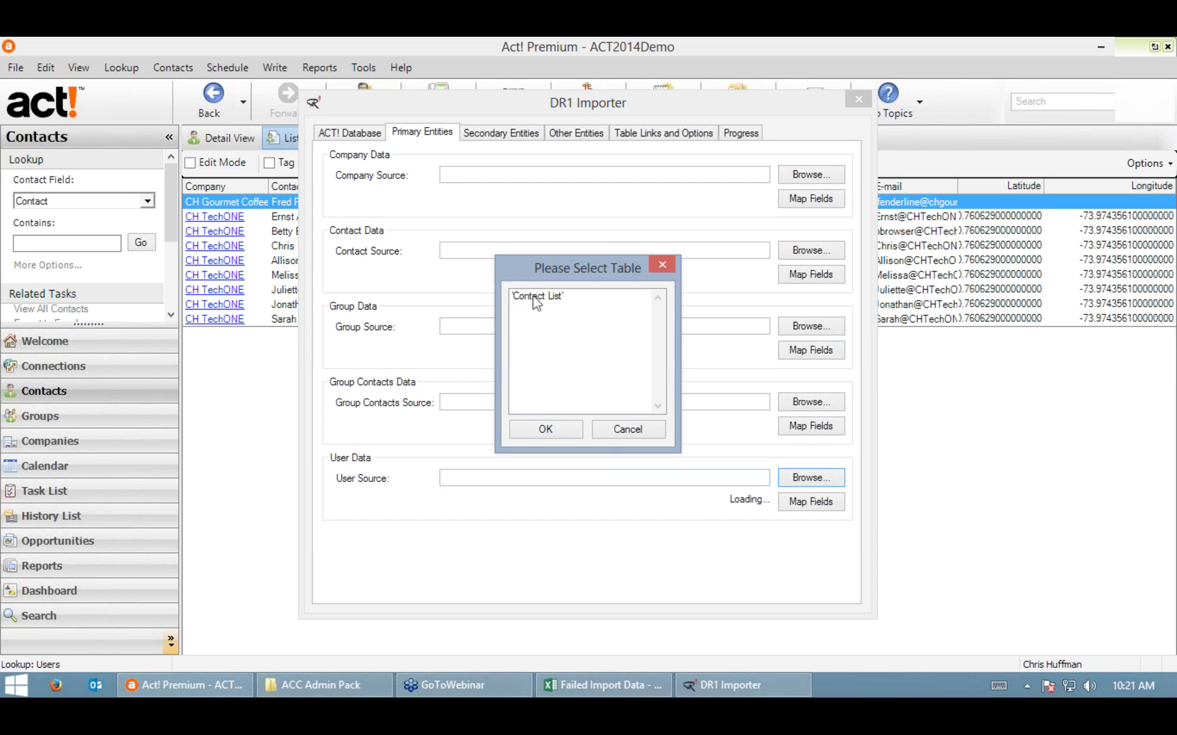
{"action": "double_click", "coordinate": [534, 298]}
{"action": "left_click", "coordinate": [820, 502]}
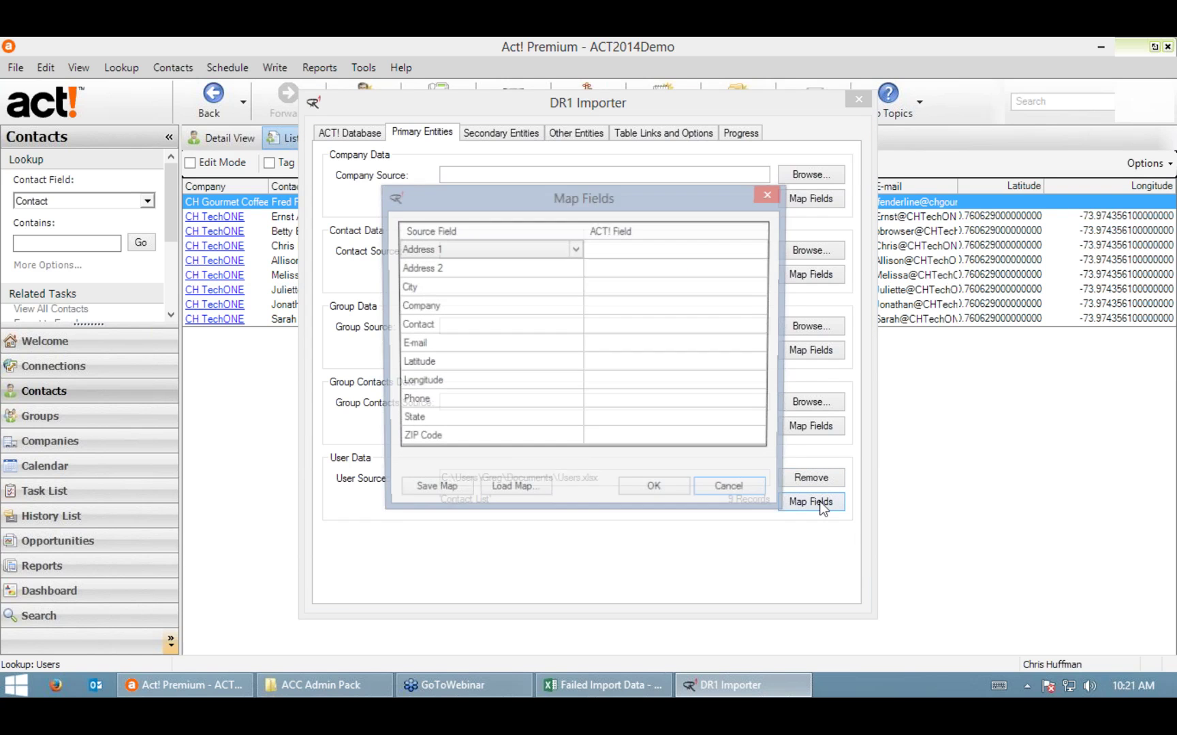
Step: Inspect the Address 1 Act! field choices, then cancel the user field mapping unchanged
{"action": "left_click", "coordinate": [758, 252]}
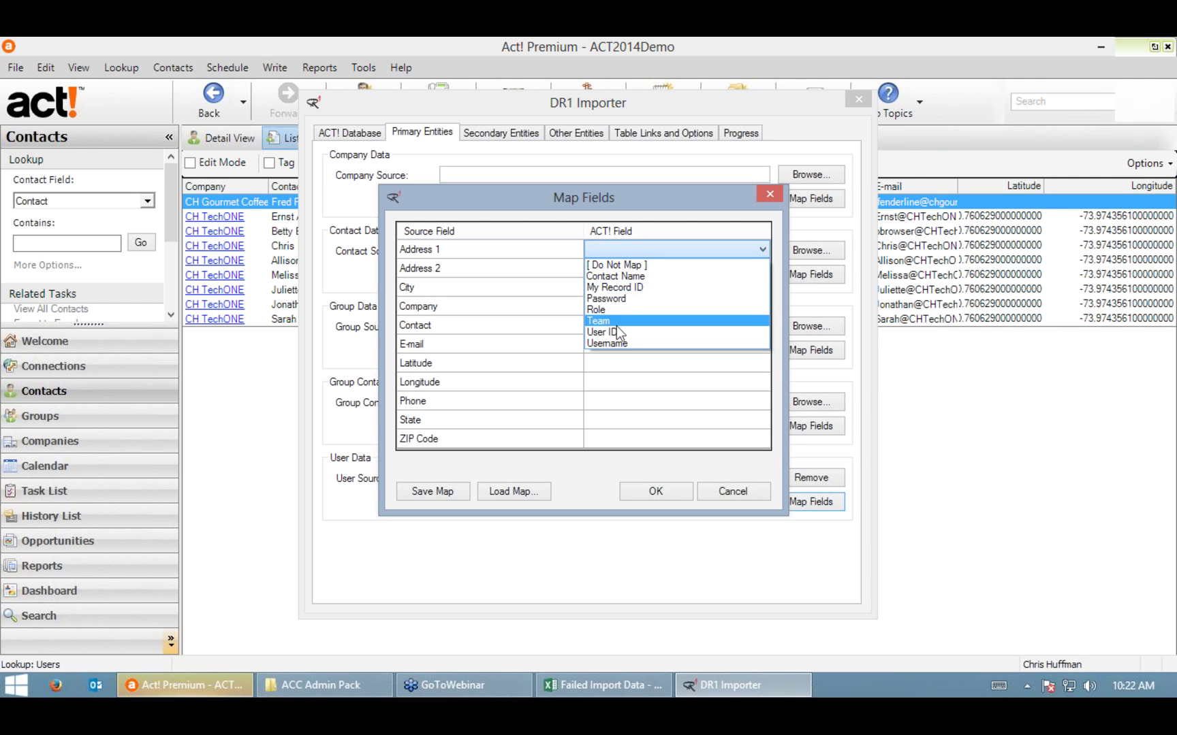
{"action": "left_click", "coordinate": [514, 198]}
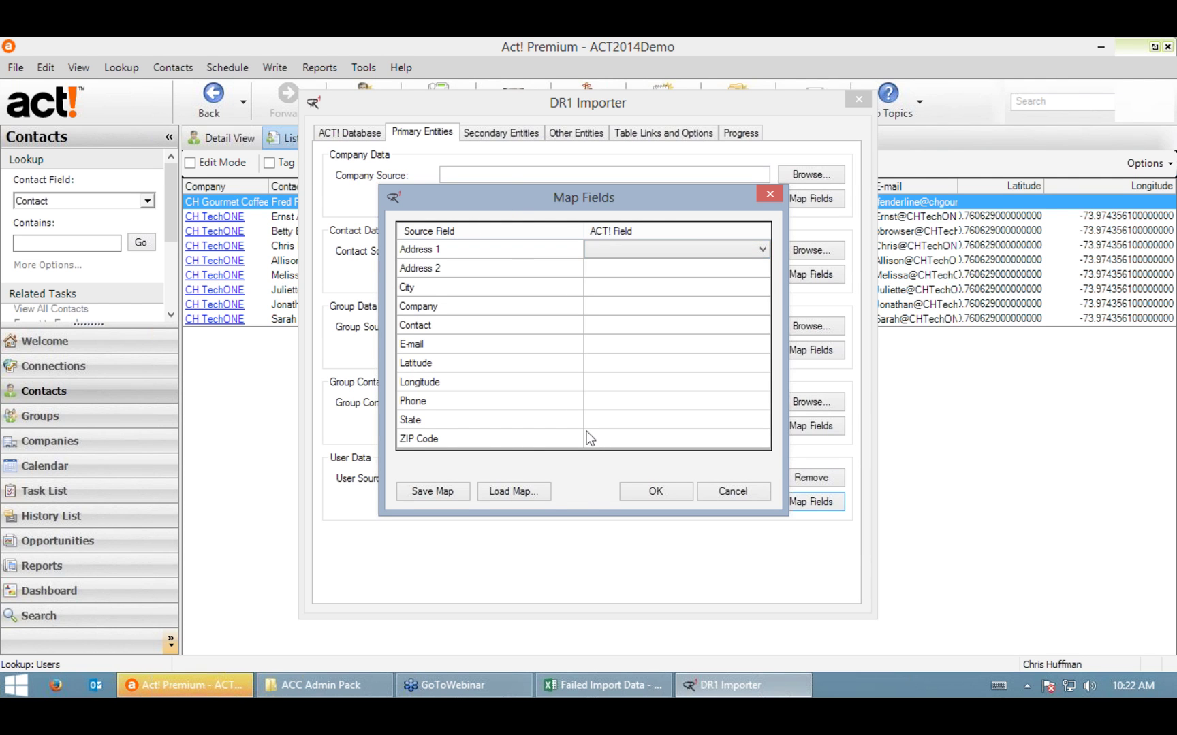
{"action": "left_click", "coordinate": [720, 493]}
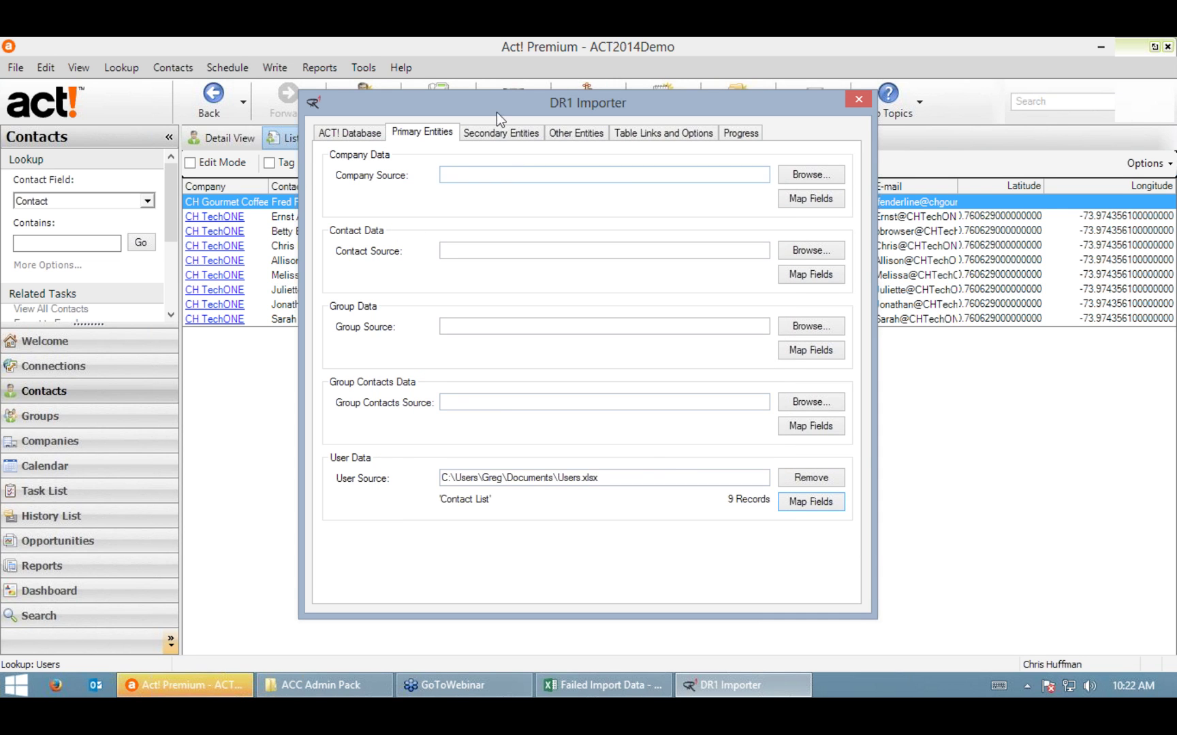
Step: Step through the Secondary Entities, Other Entities and Table Links tabs to Progress
{"action": "left_click", "coordinate": [499, 132]}
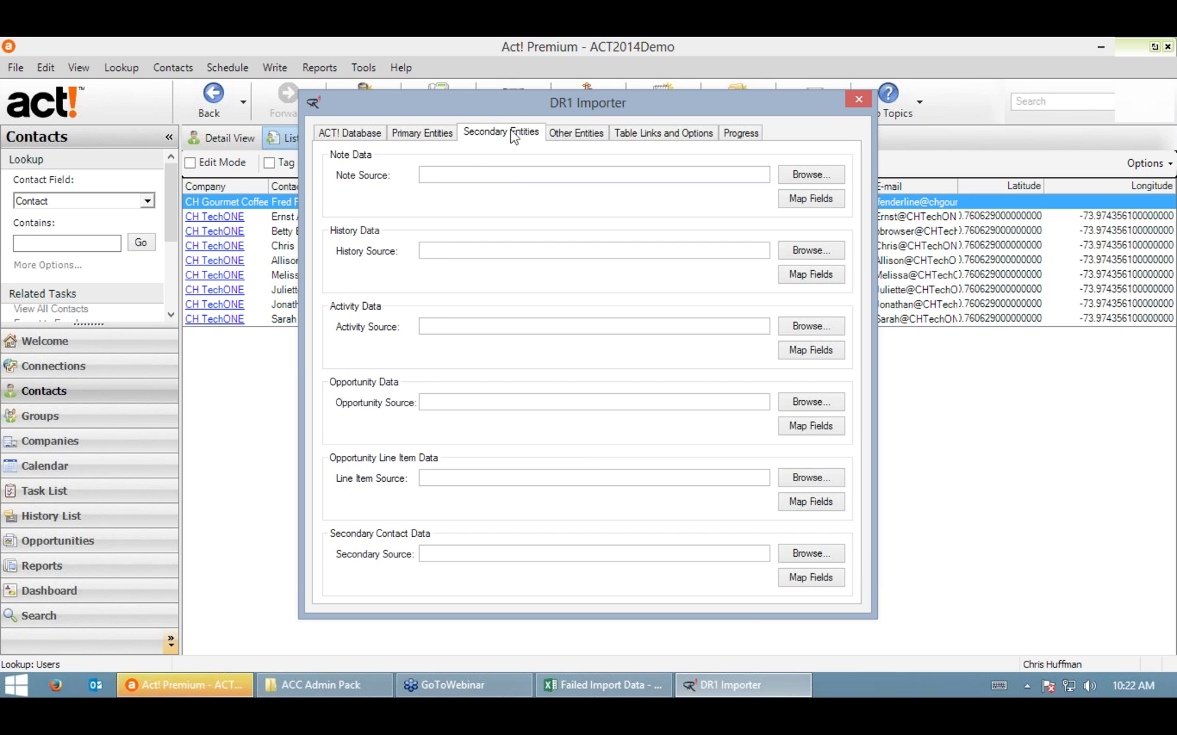
{"action": "left_click", "coordinate": [569, 131]}
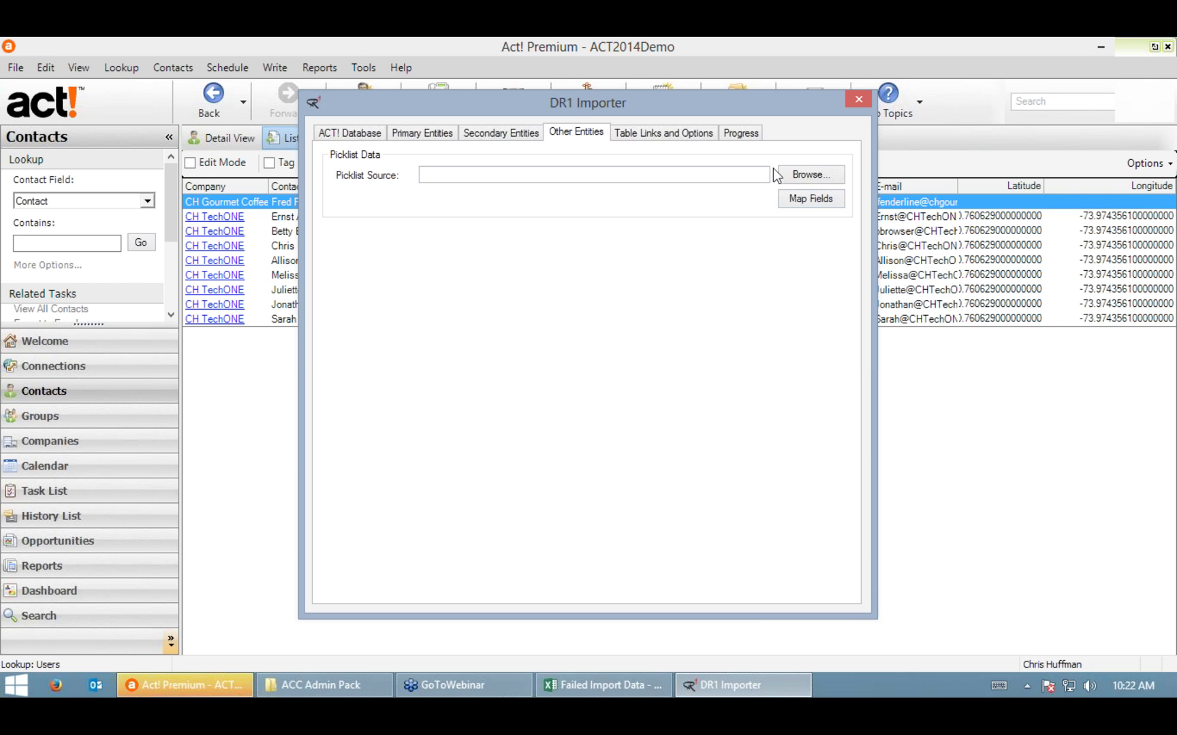
{"action": "left_click", "coordinate": [640, 134]}
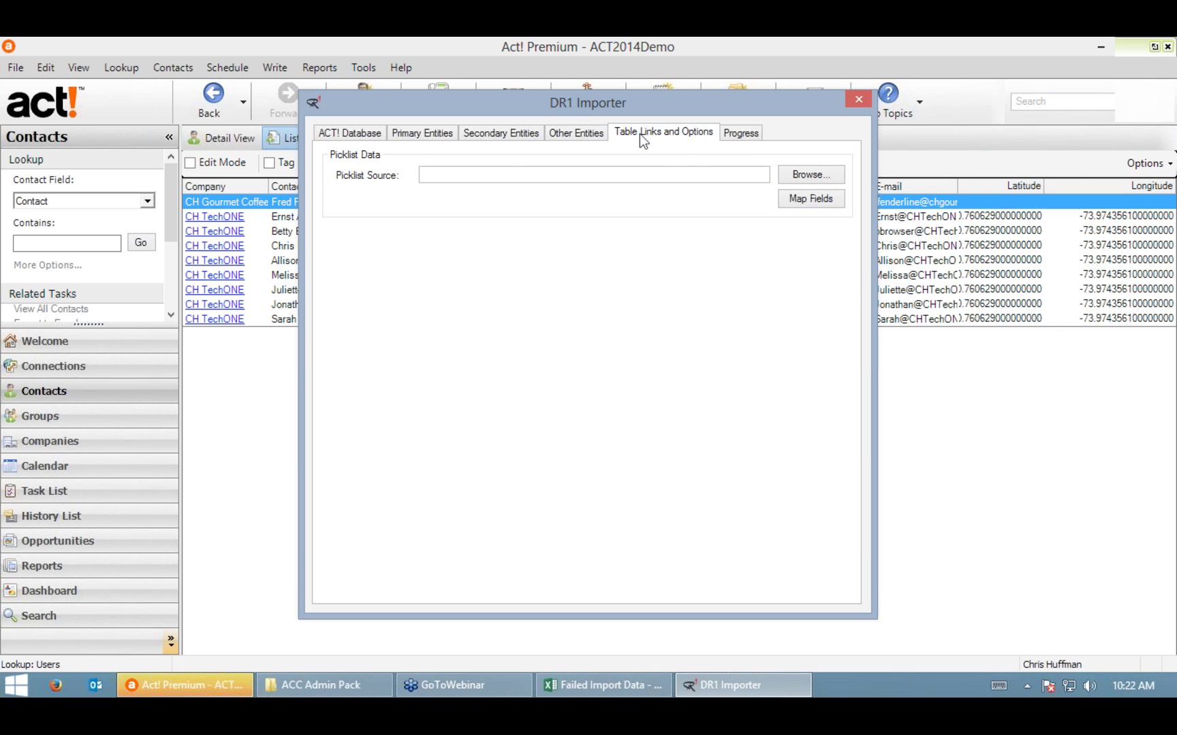
{"action": "left_click", "coordinate": [752, 138]}
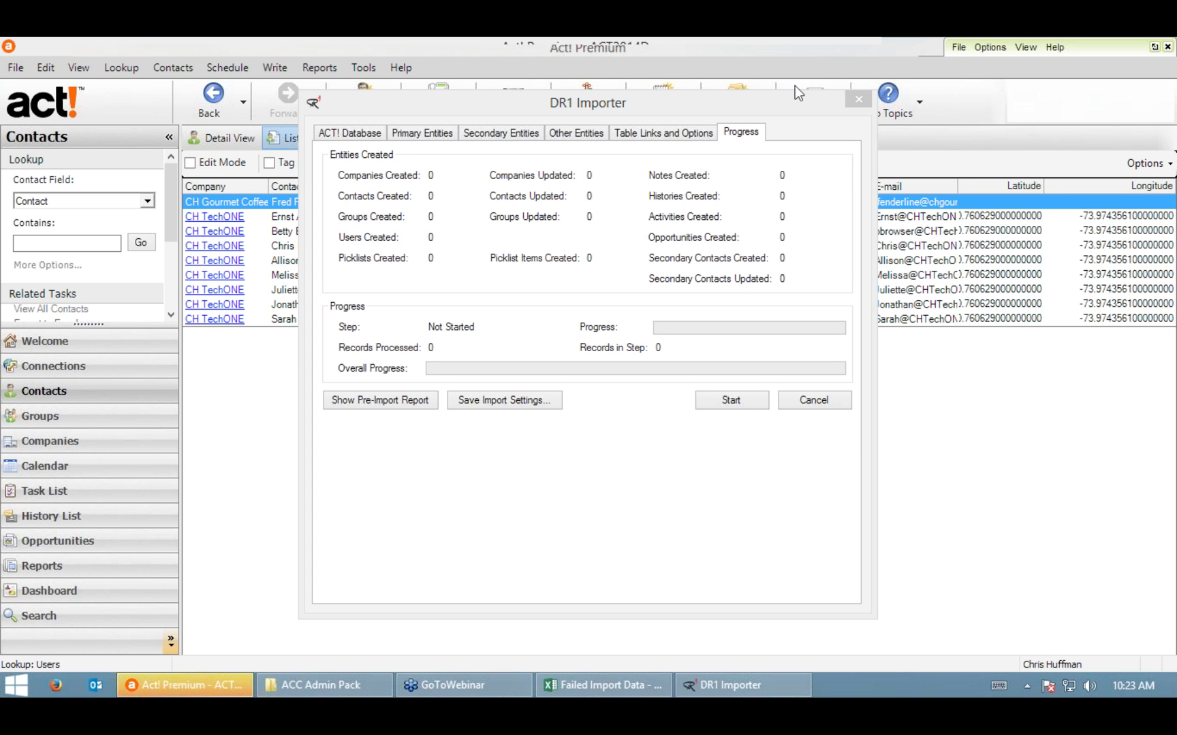
Step: Move the importer window to the screen's left and return to Table Links and Options
{"action": "left_click", "coordinate": [393, 109]}
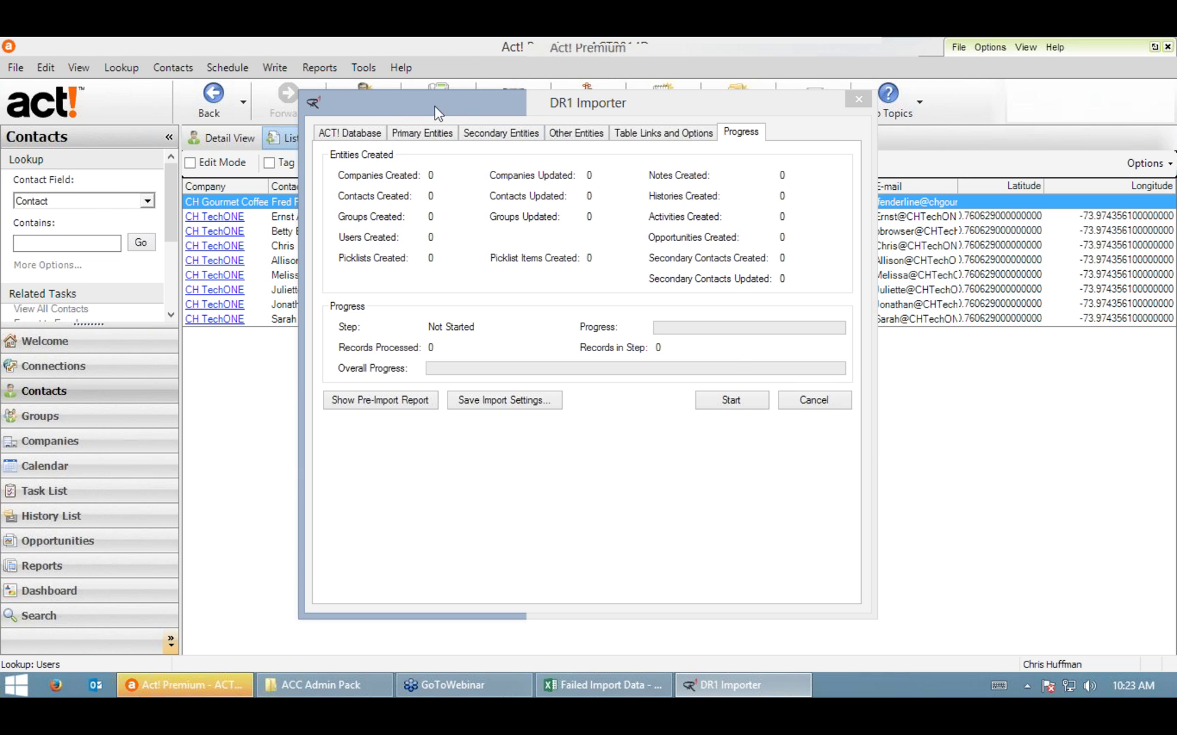
{"action": "left_click_drag", "start_coordinate": [435, 107], "coordinate": [214, 88]}
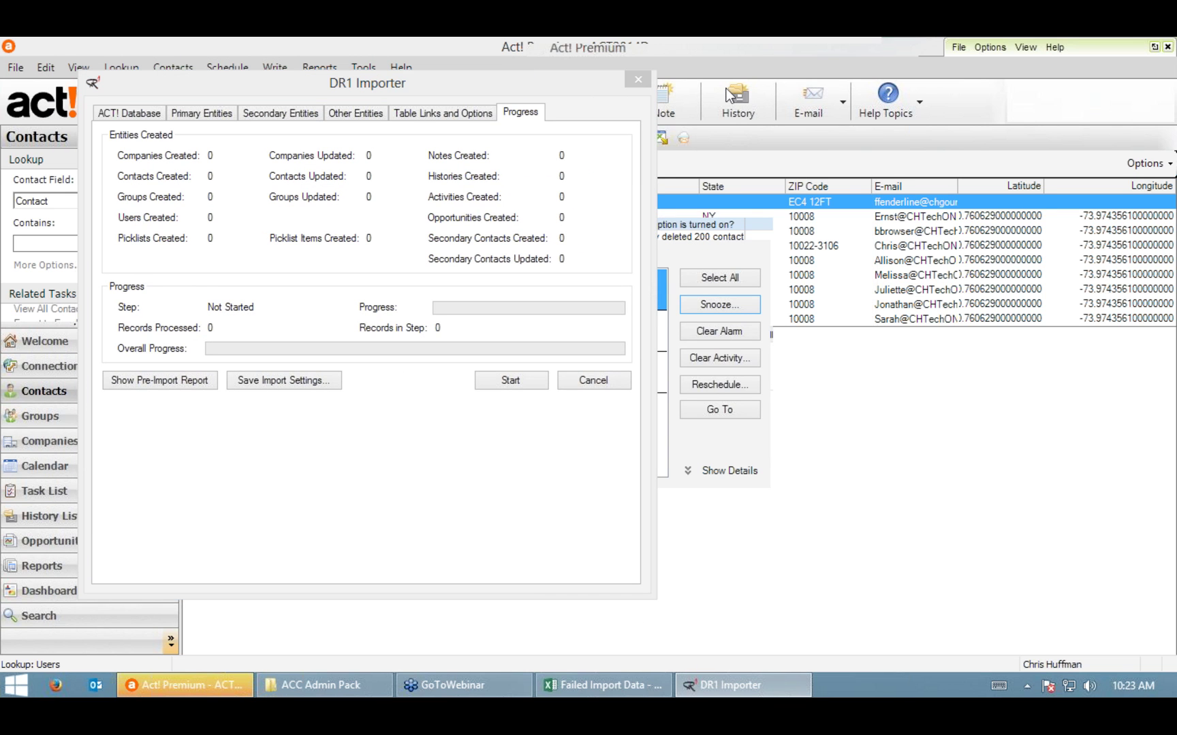
{"action": "left_click", "coordinate": [437, 115]}
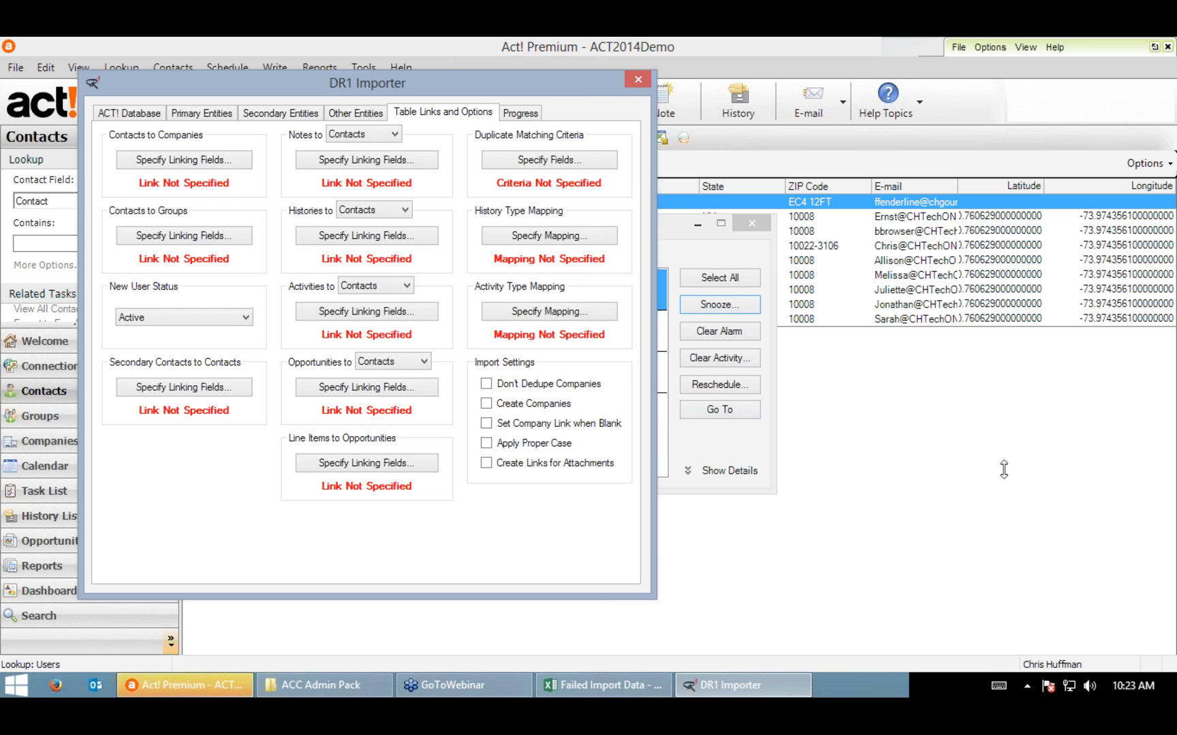
{"action": "left_click", "coordinate": [1166, 340]}
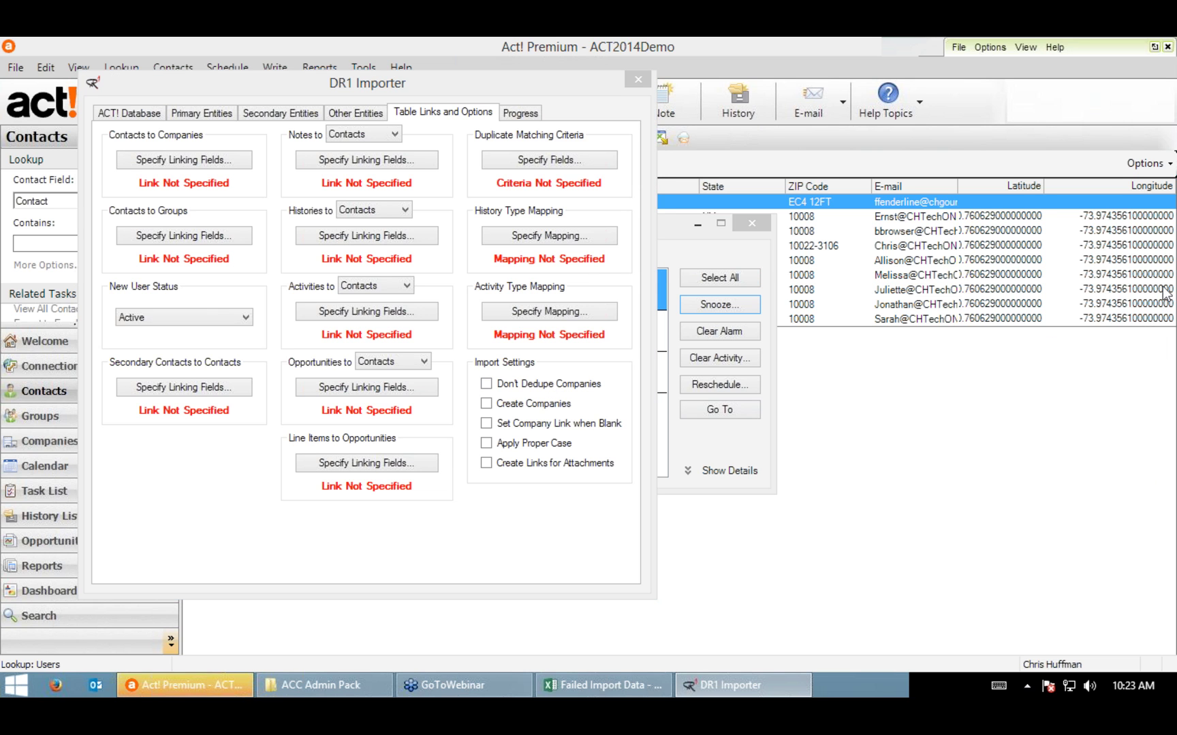